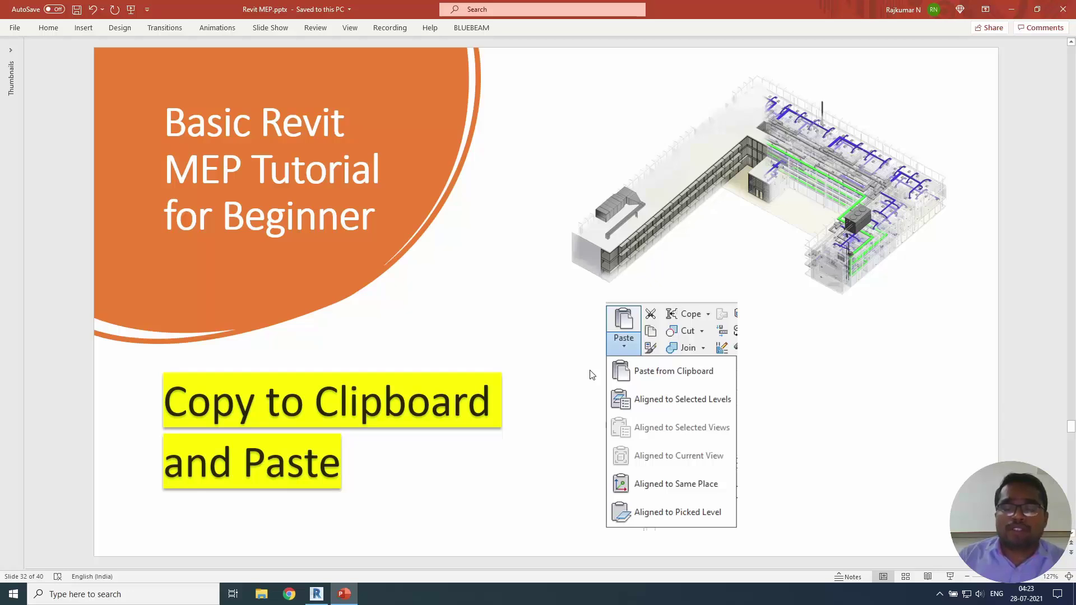
Switch to Revit and copy the duct layout with its two air terminals in Space 1 of the 0 - Mech plan to the clipboard.
key("Page_Down")
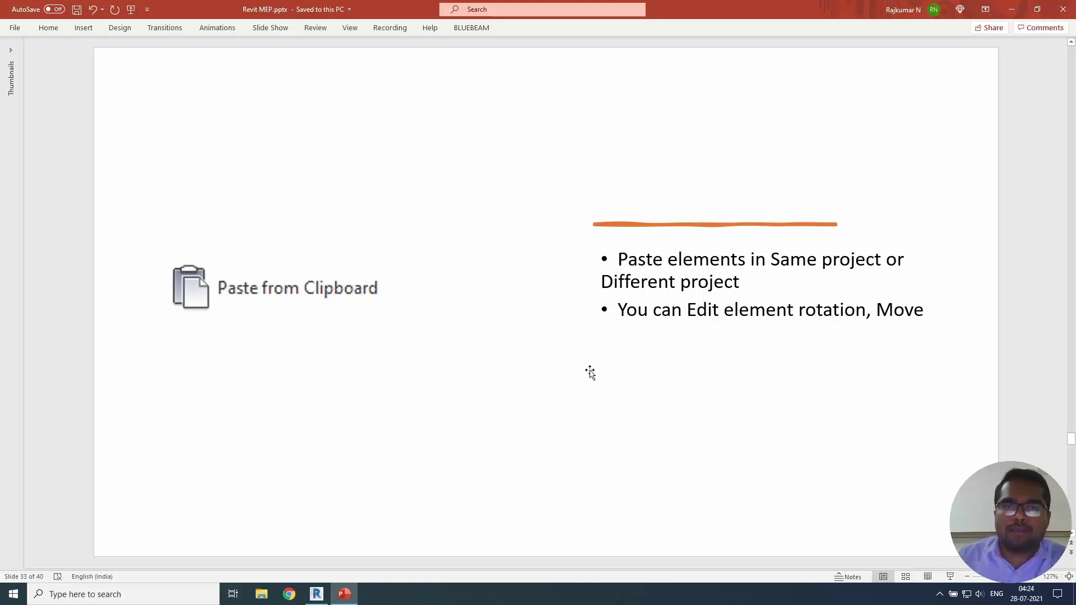
left_click(317, 594)
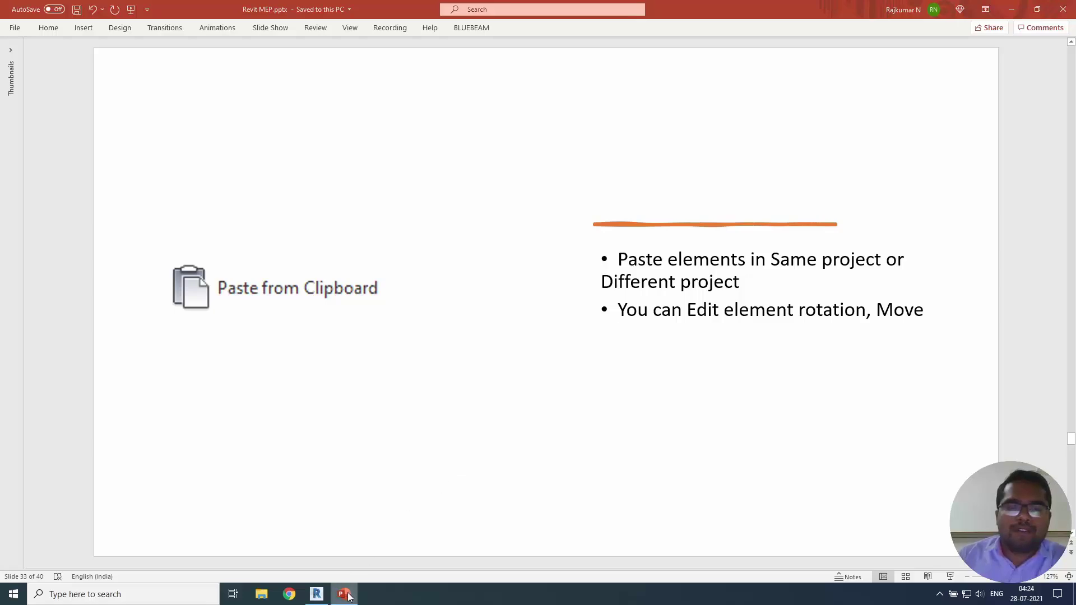
left_click(87, 60)
left_click(87, 60)
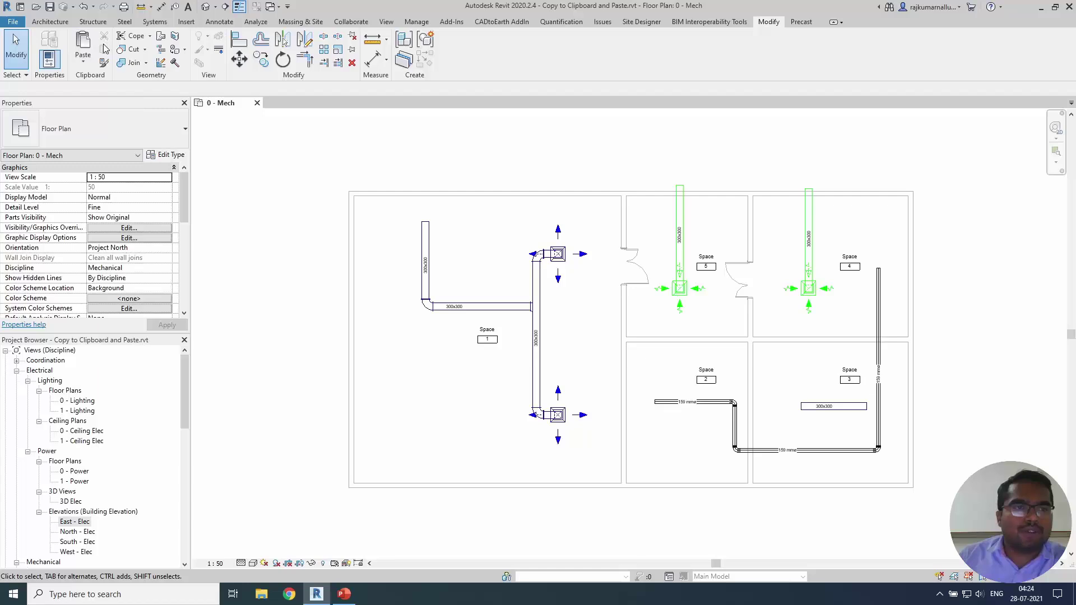
left_click_drag(395, 154, 608, 474)
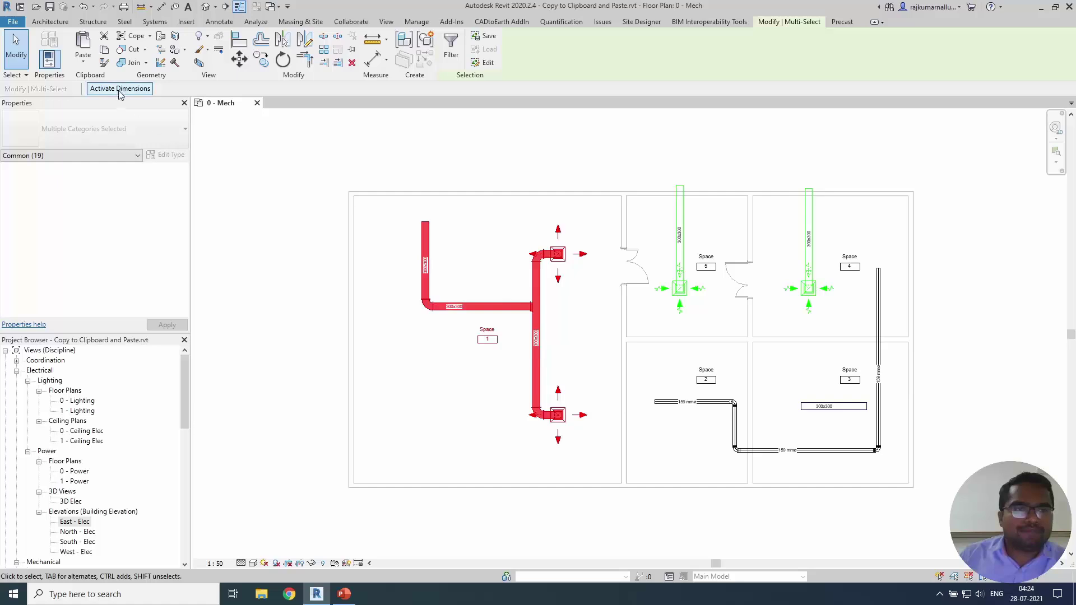
left_click(104, 51)
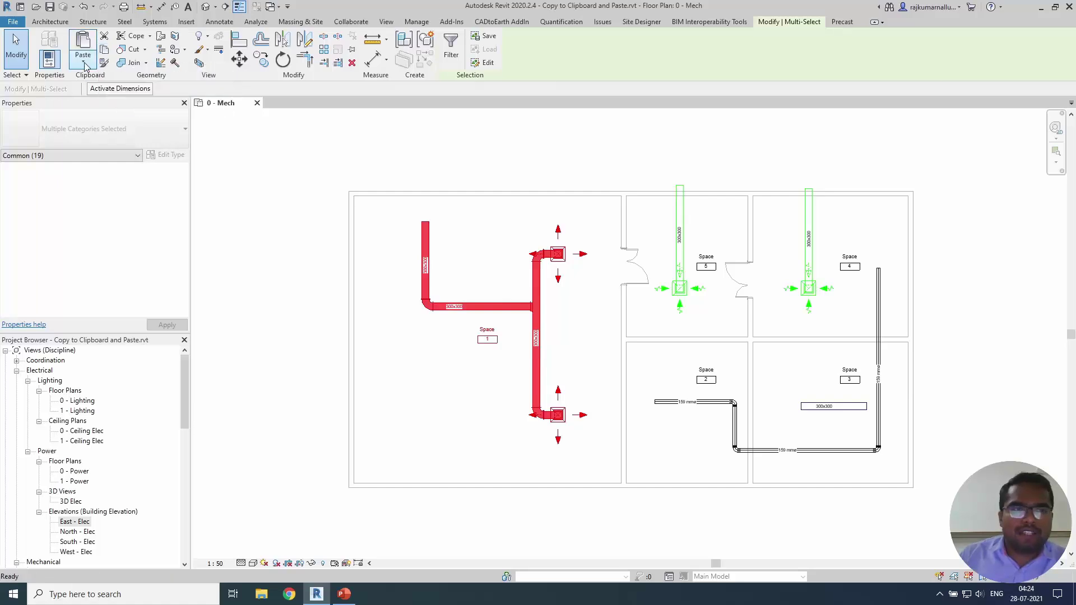
Paste the copied duct layout from the clipboard into open space east of the building, finish the paste and accept the warnings.
left_click(84, 63)
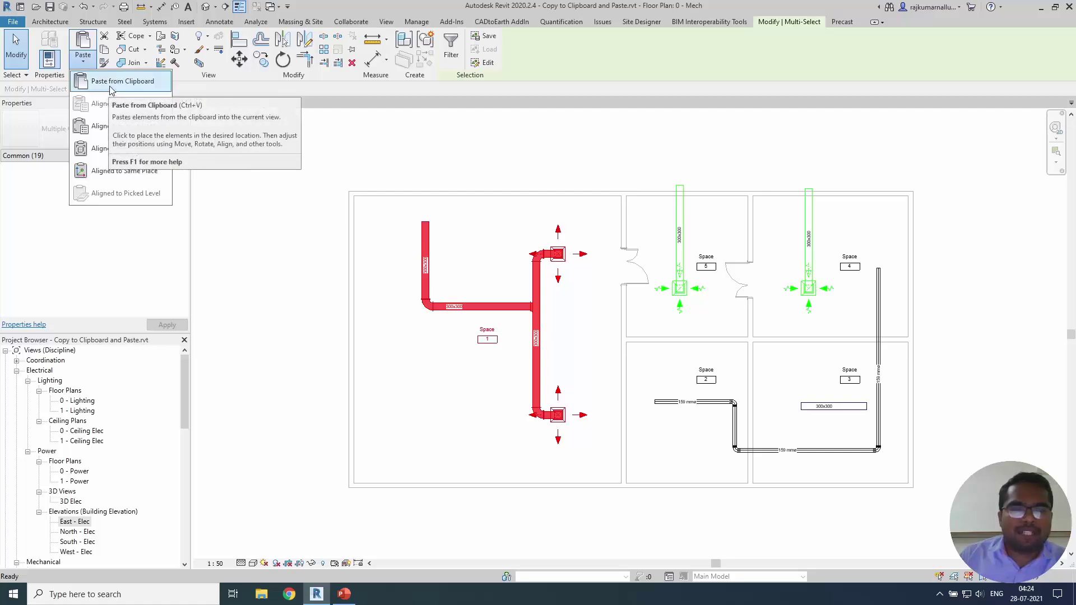
left_click(120, 81)
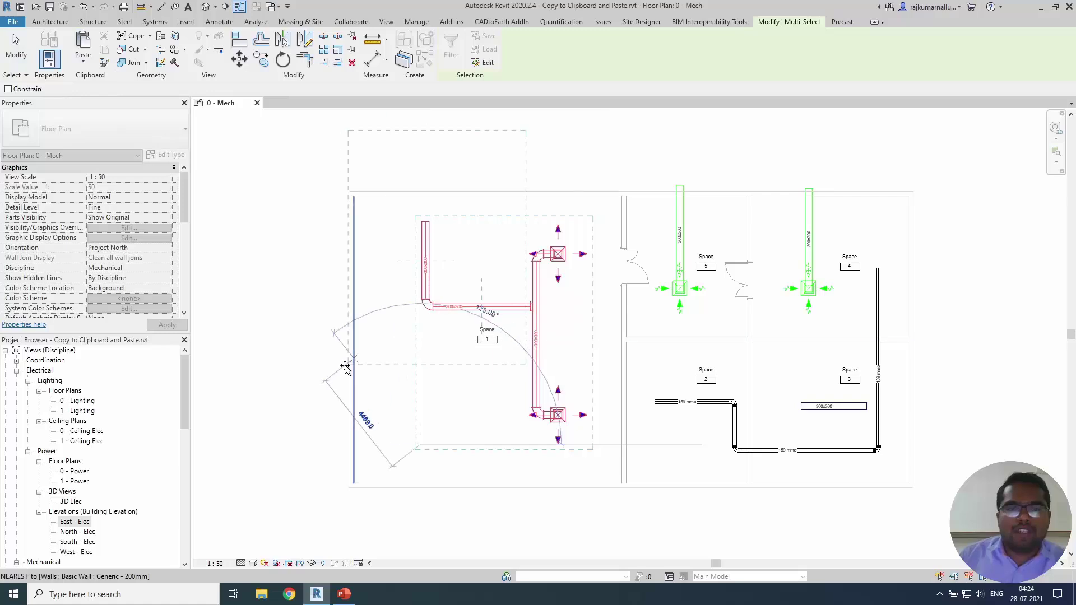
scroll(286, 387, "down", 2)
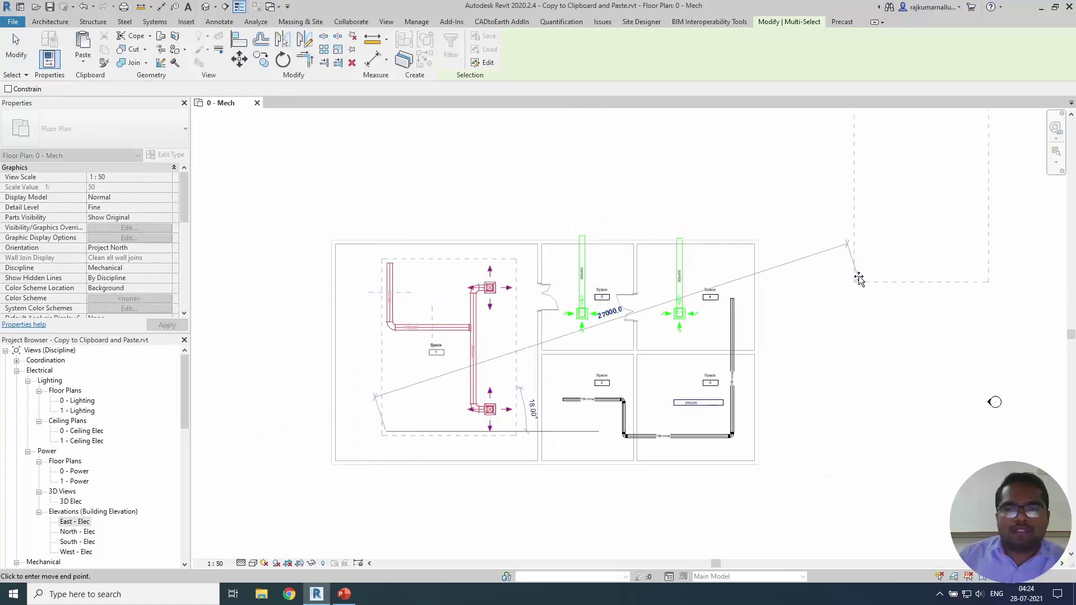
middle_click_drag(852, 449, 795, 405)
middle_click_drag(920, 354, 776, 368)
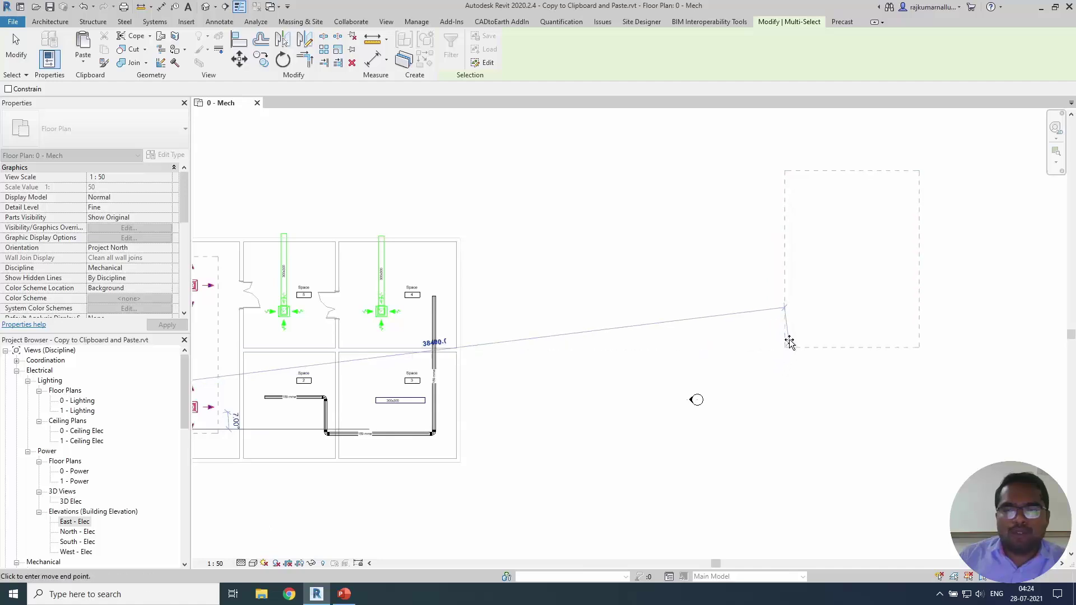
middle_click_drag(786, 325, 694, 363)
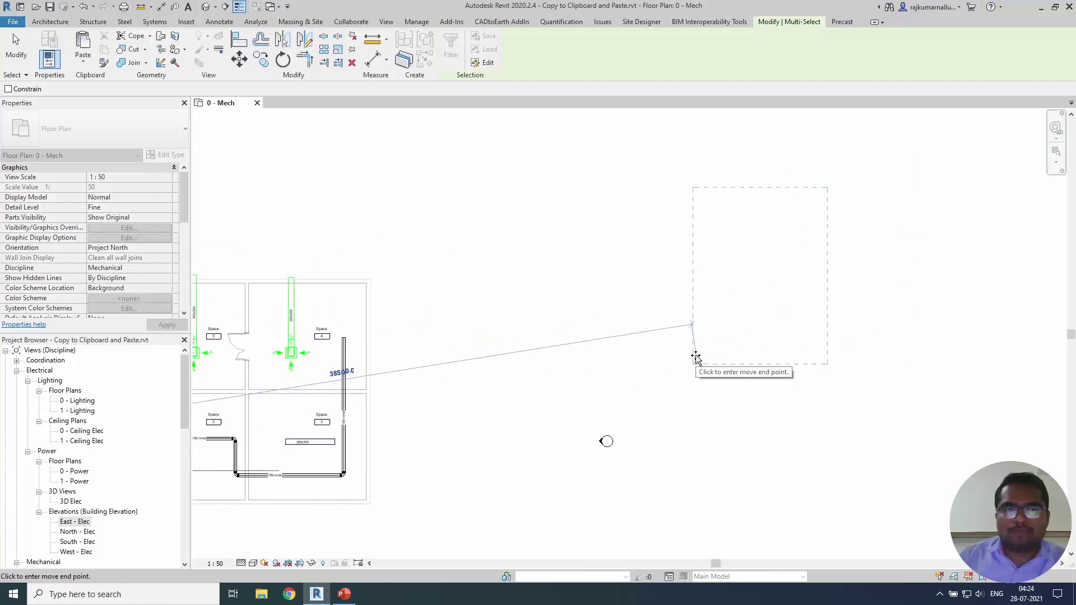
left_click(696, 357)
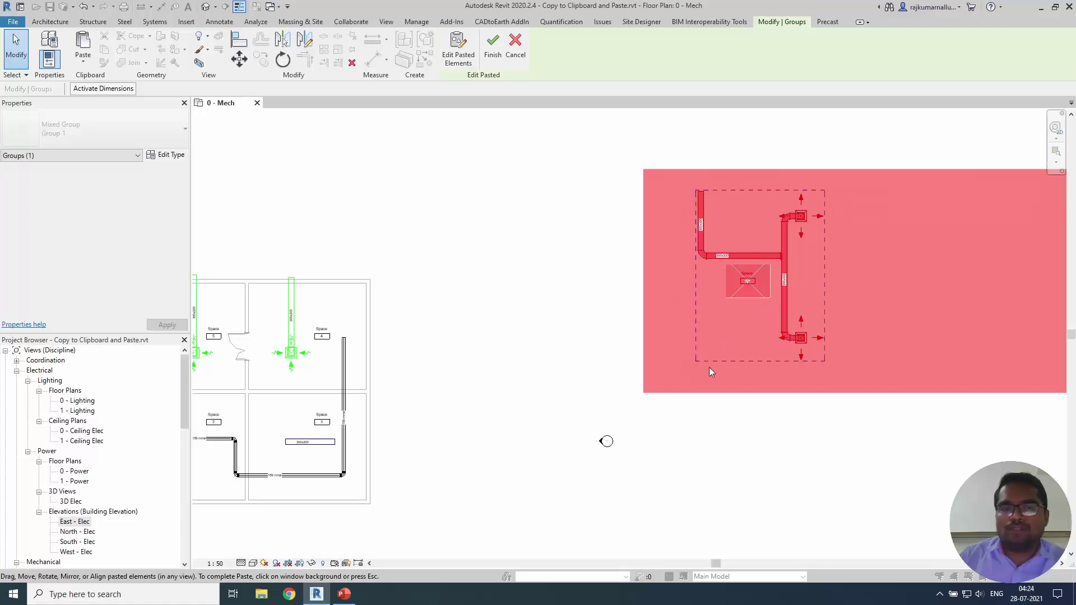
left_click(493, 58)
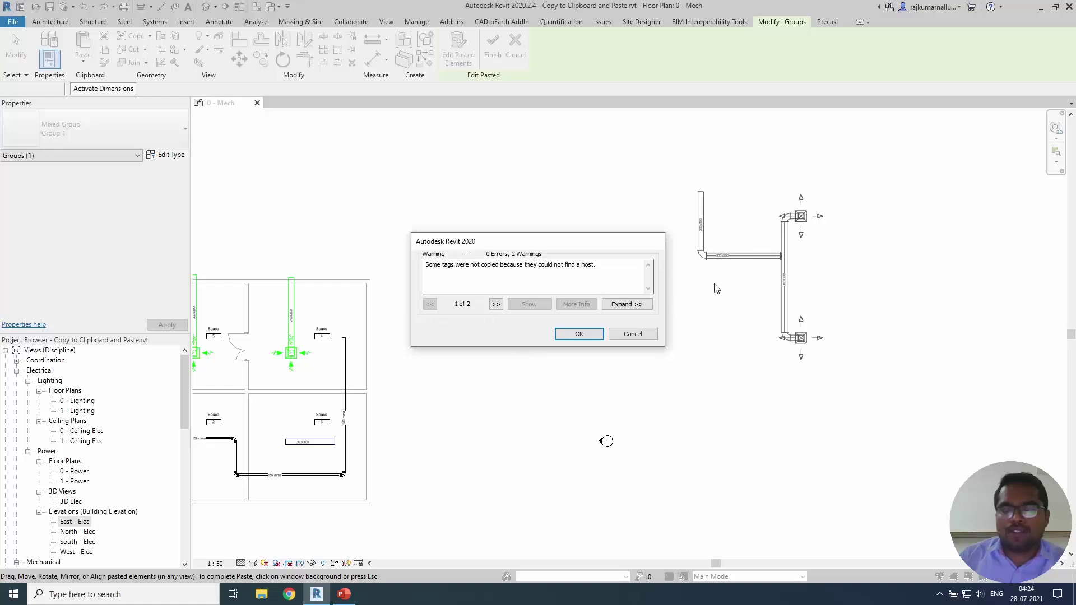
left_click(577, 334)
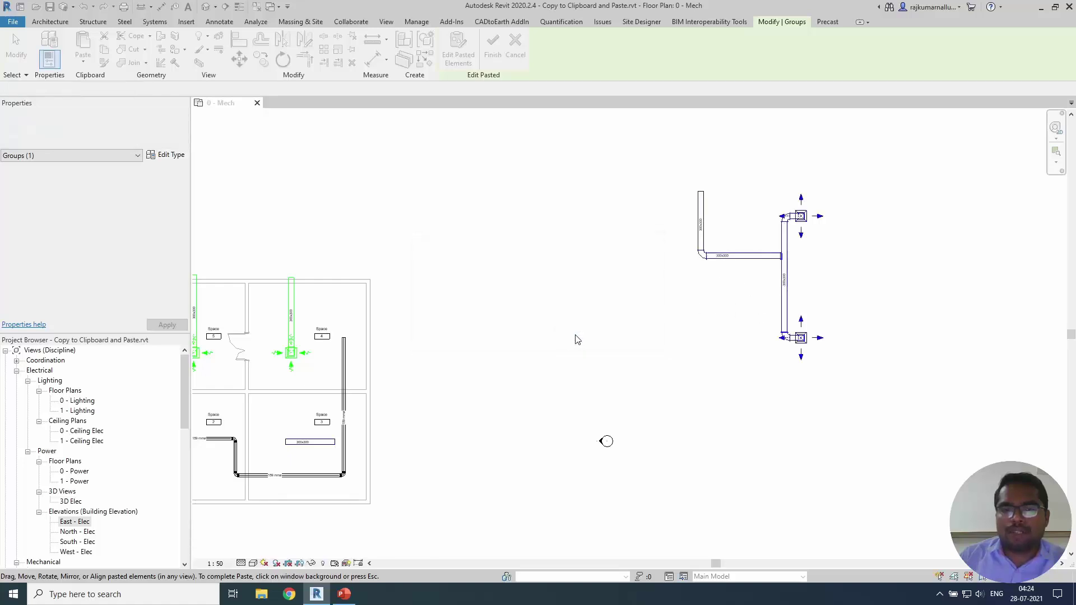
left_click(755, 312)
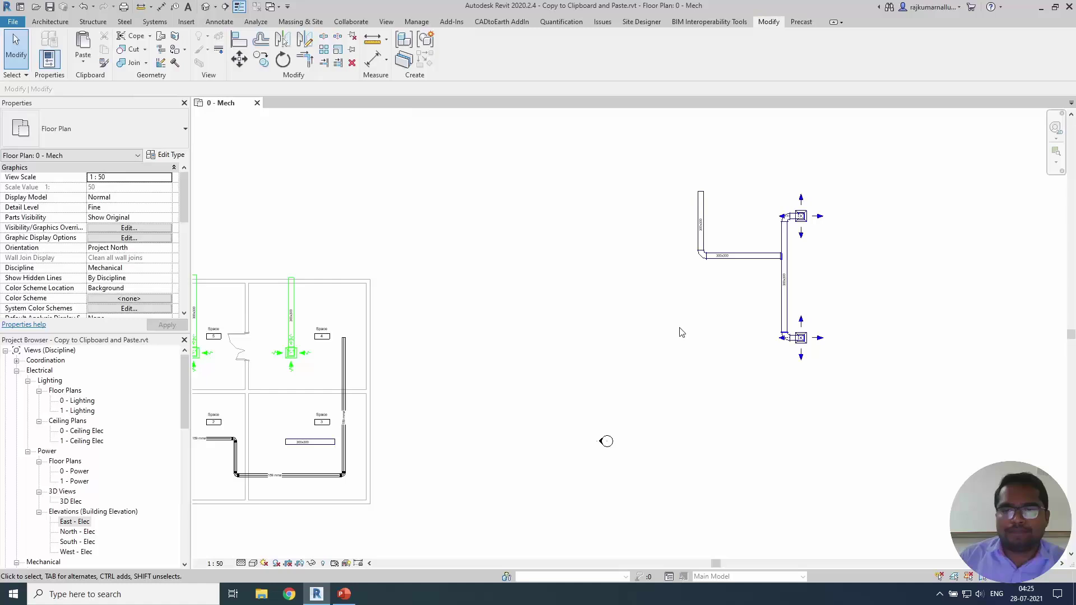
Open the 1 - Mech floor plan under the mechanical HVAC views.
middle_click_drag(588, 323, 738, 305)
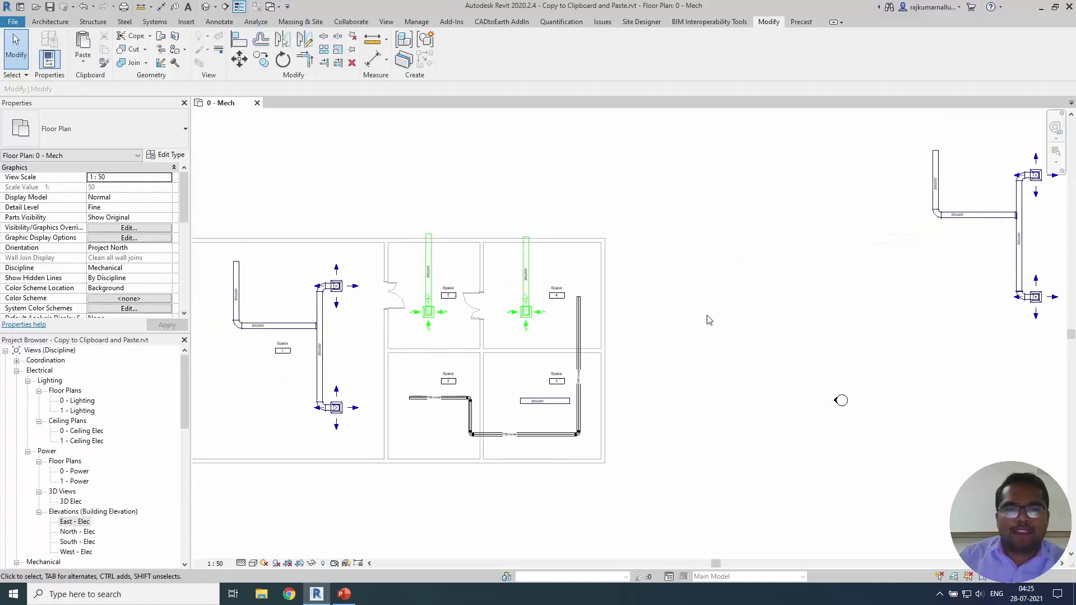
middle_click_drag(694, 334, 728, 314)
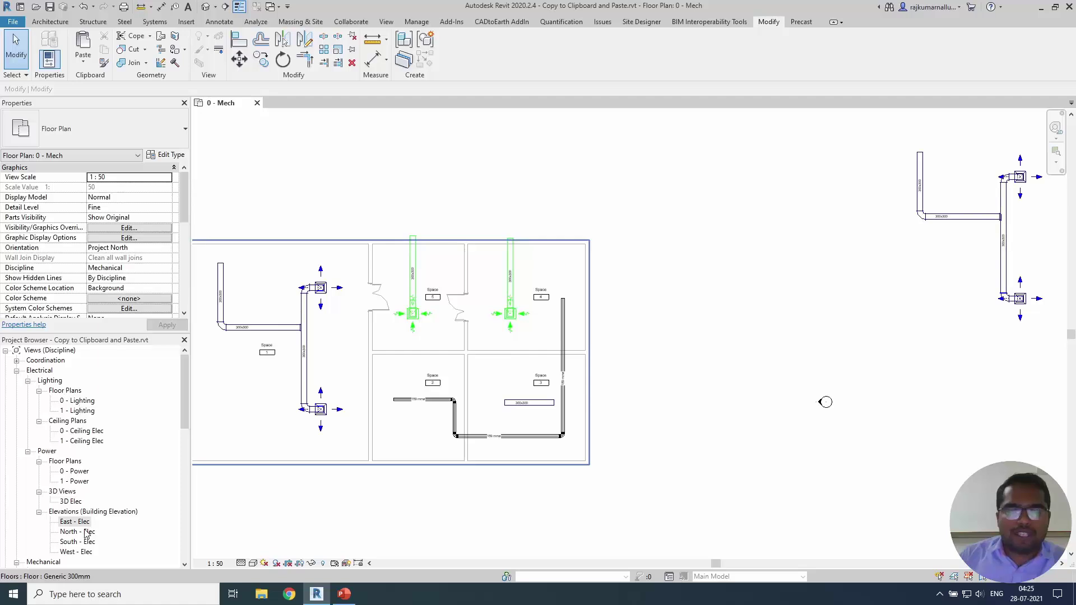
scroll(85, 531, "down", 2)
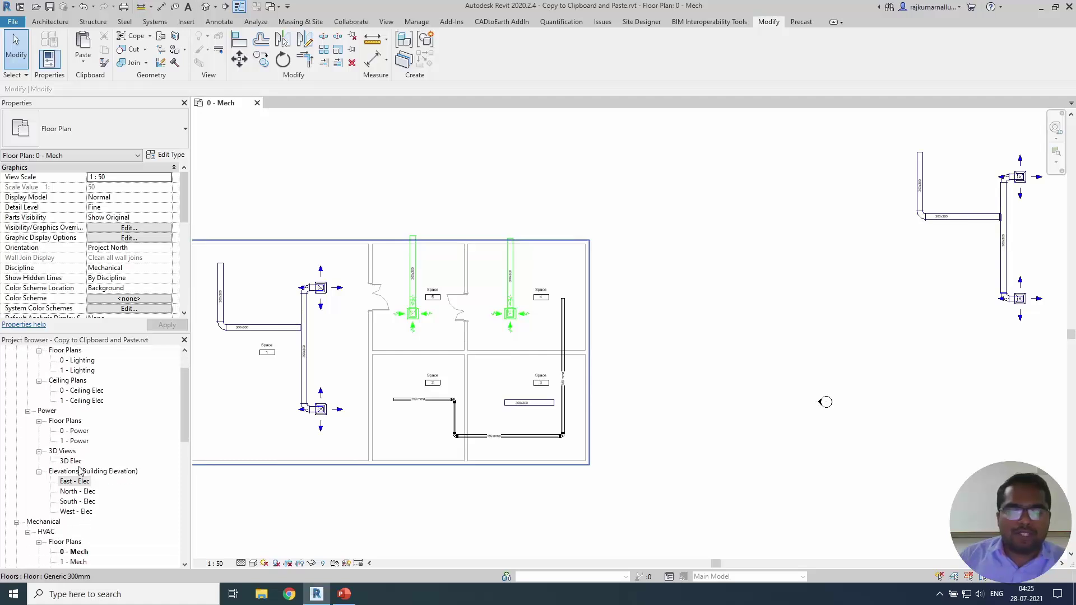
scroll(80, 527, "down", 2)
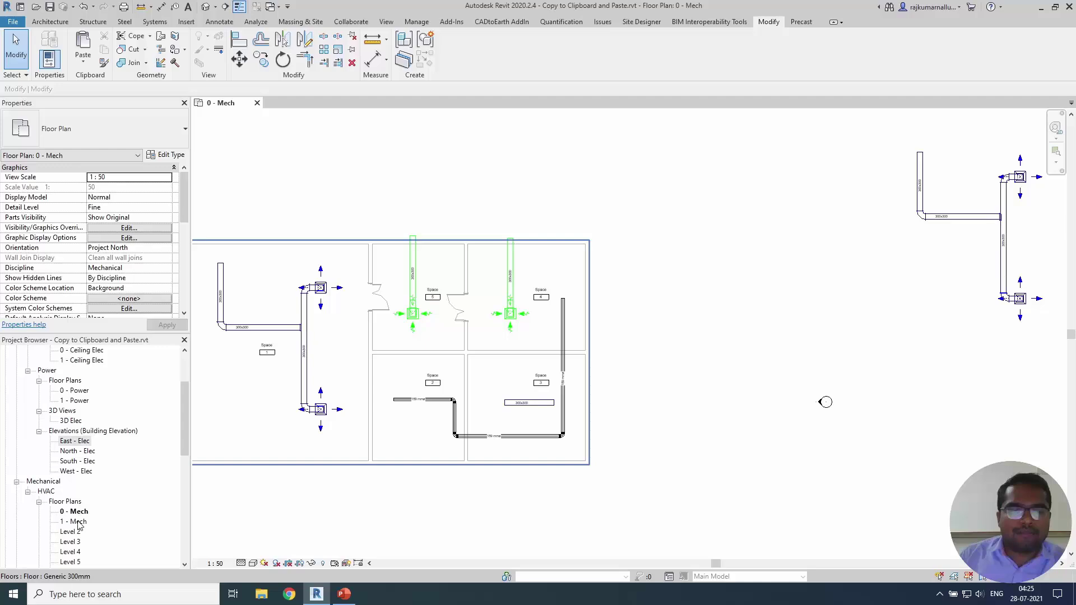
double_click(76, 521)
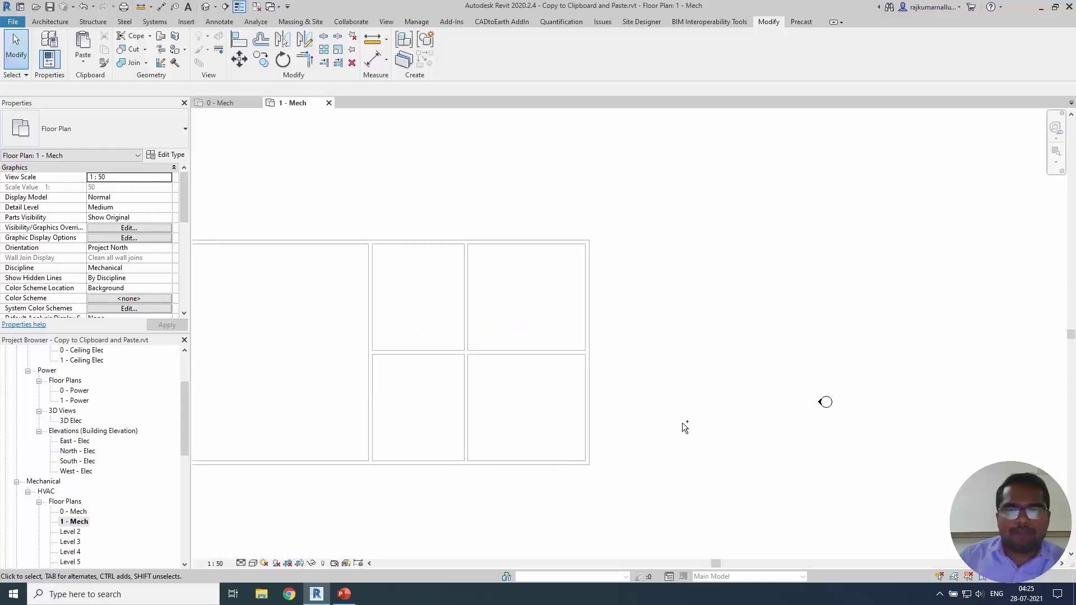
Paste the copied duct layout into the 1 - Mech plan just east of the building, finish the paste and accept the warnings.
key("ctrl+v")
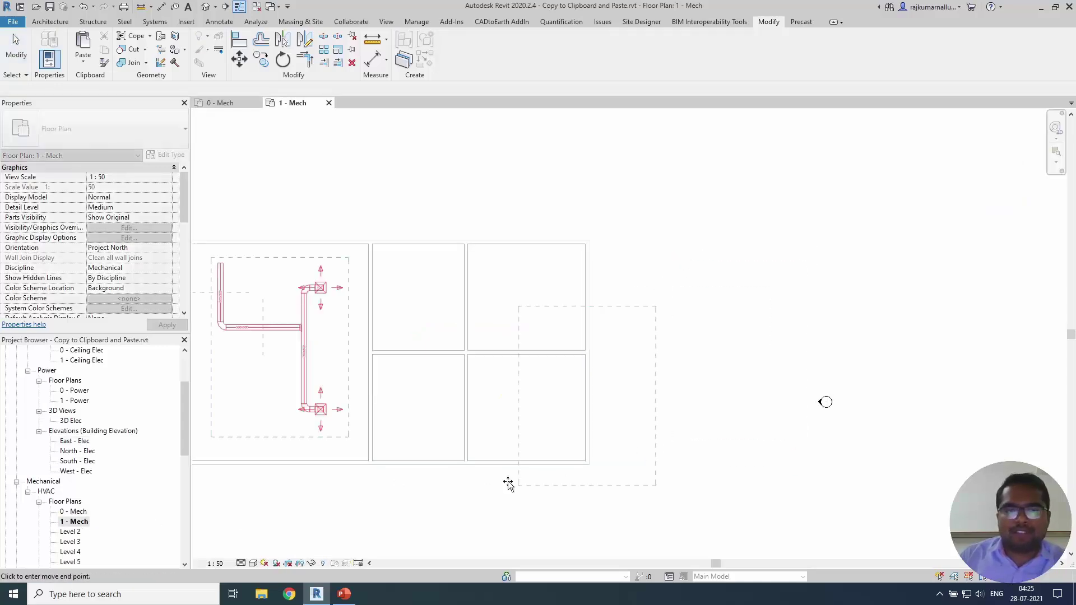
middle_click_drag(220, 447, 385, 451)
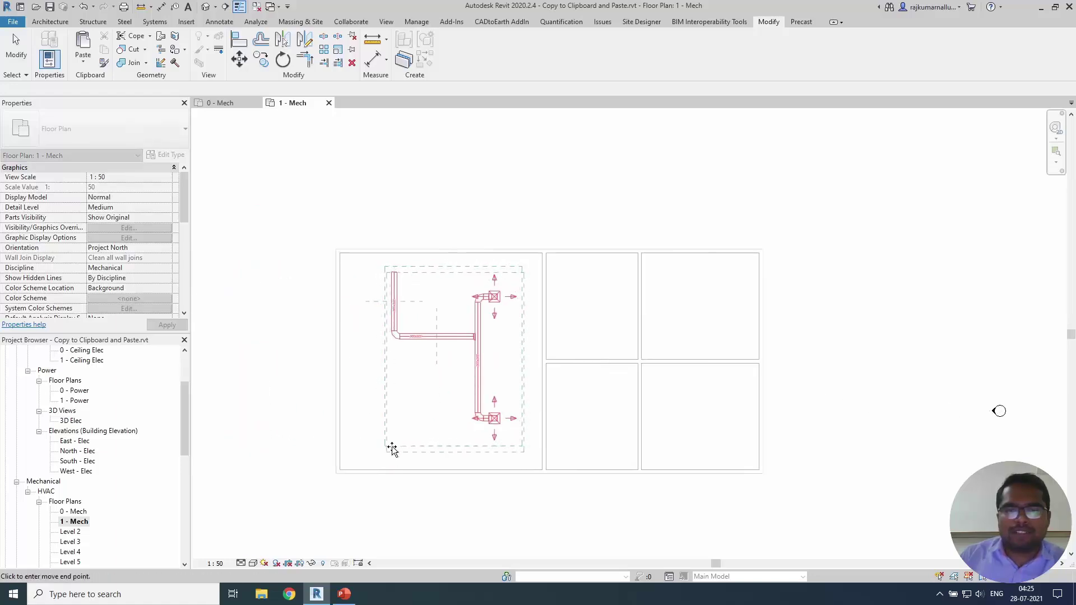
scroll(391, 447, "up", 1)
scroll(390, 448, "up", 2)
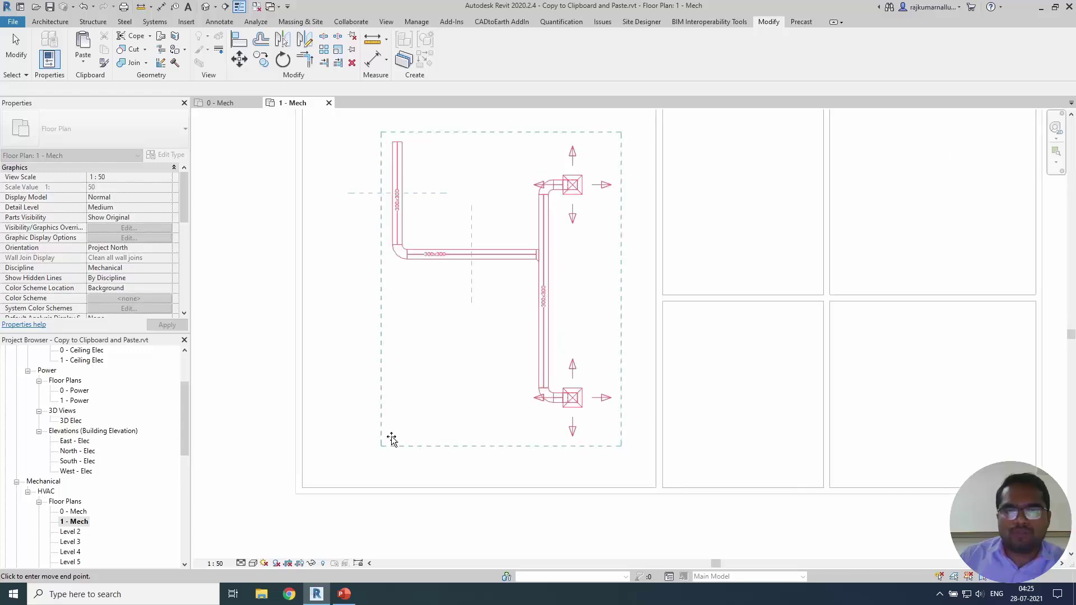
scroll(391, 439, "down", 2)
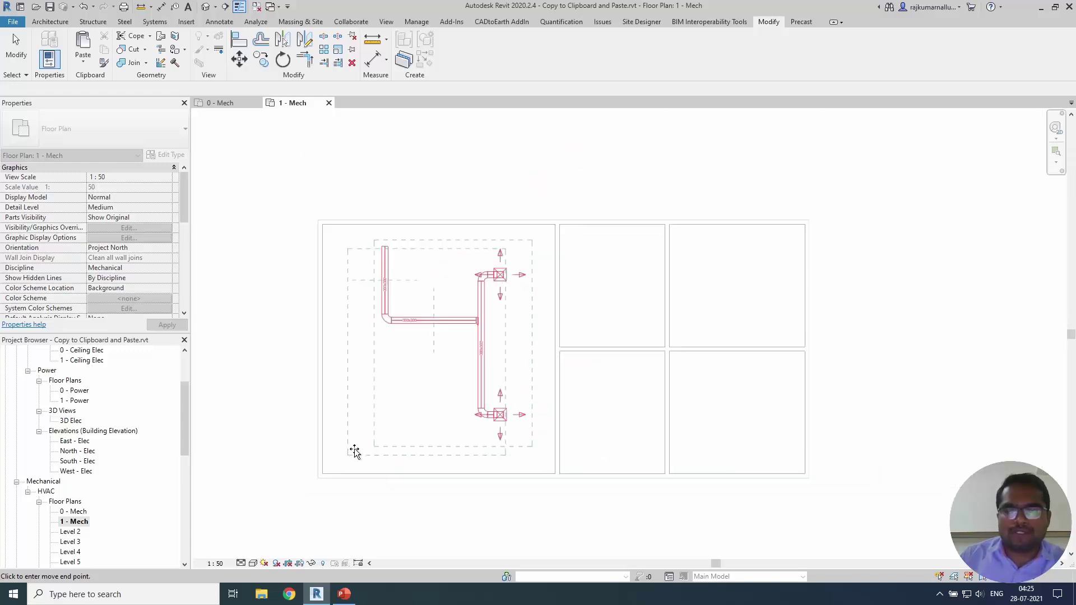
middle_click_drag(816, 423, 588, 441)
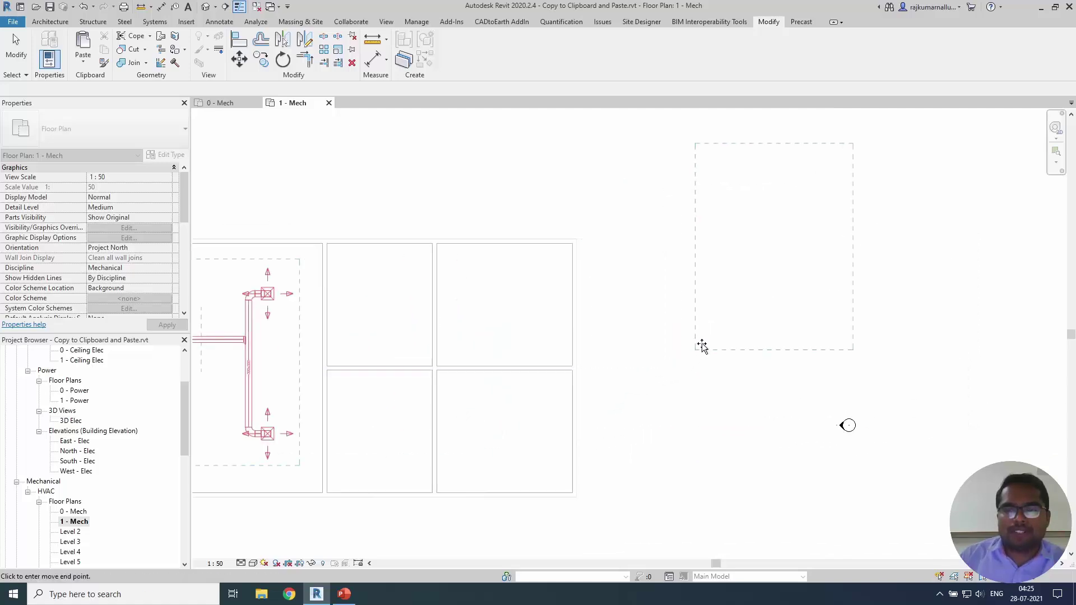
left_click(635, 443)
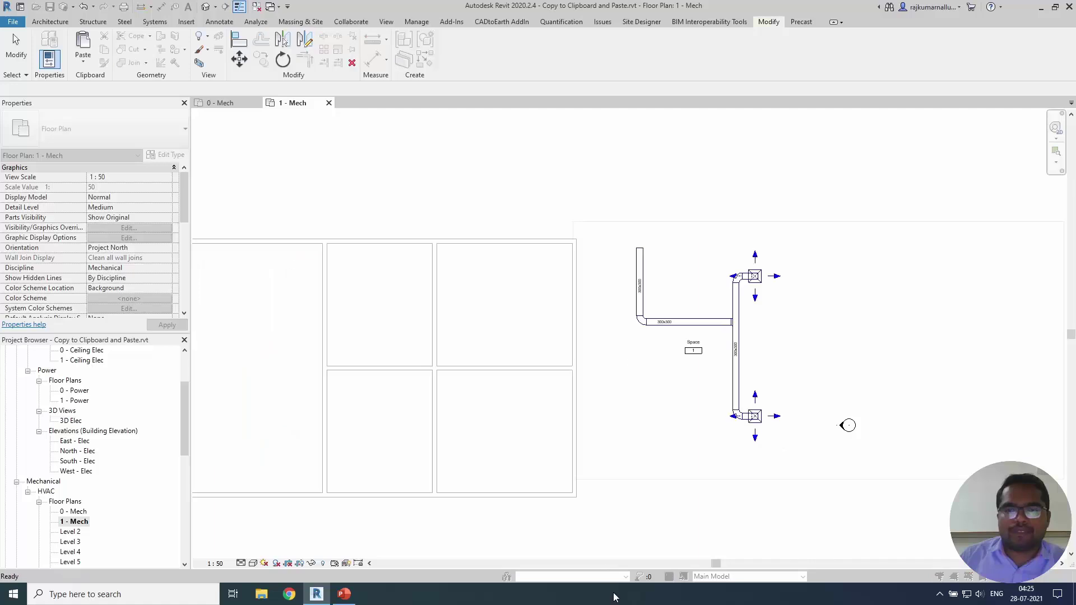
left_click(492, 45)
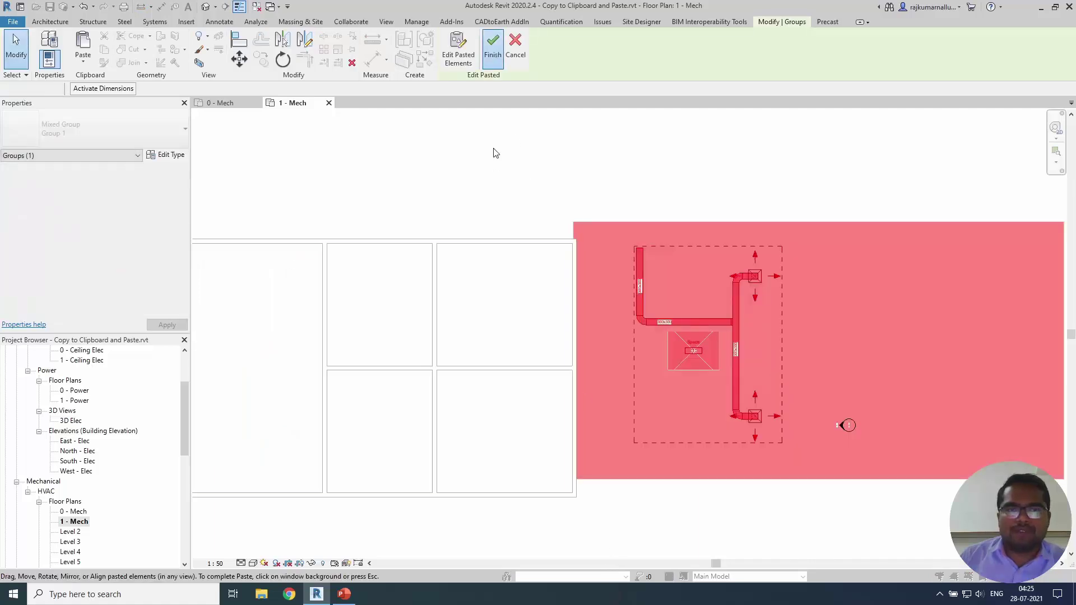
left_click(579, 334)
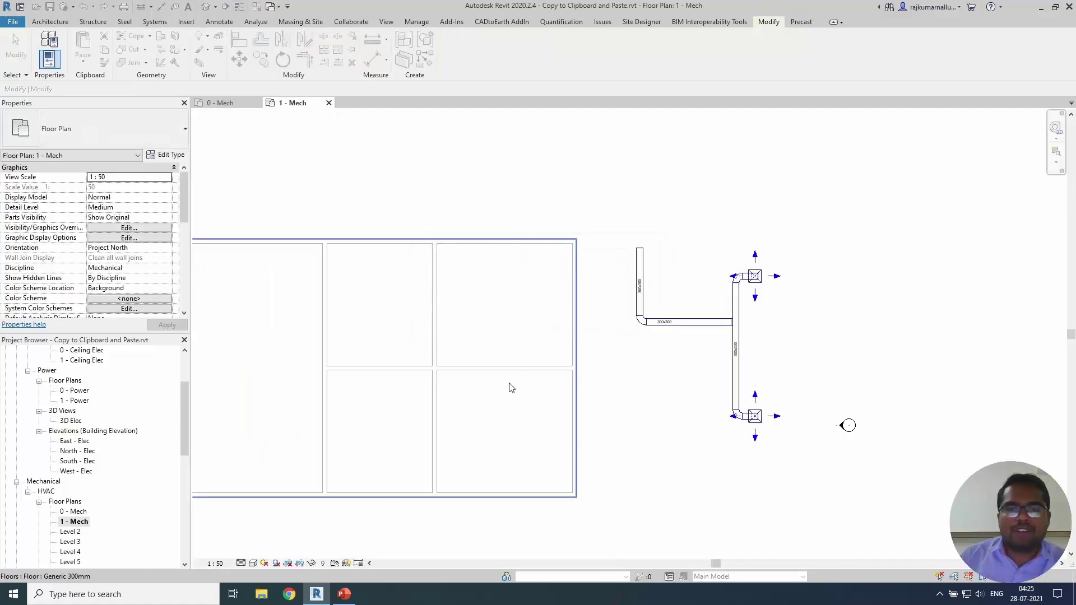
Create a new project from the Construction Template.
middle_click(382, 186)
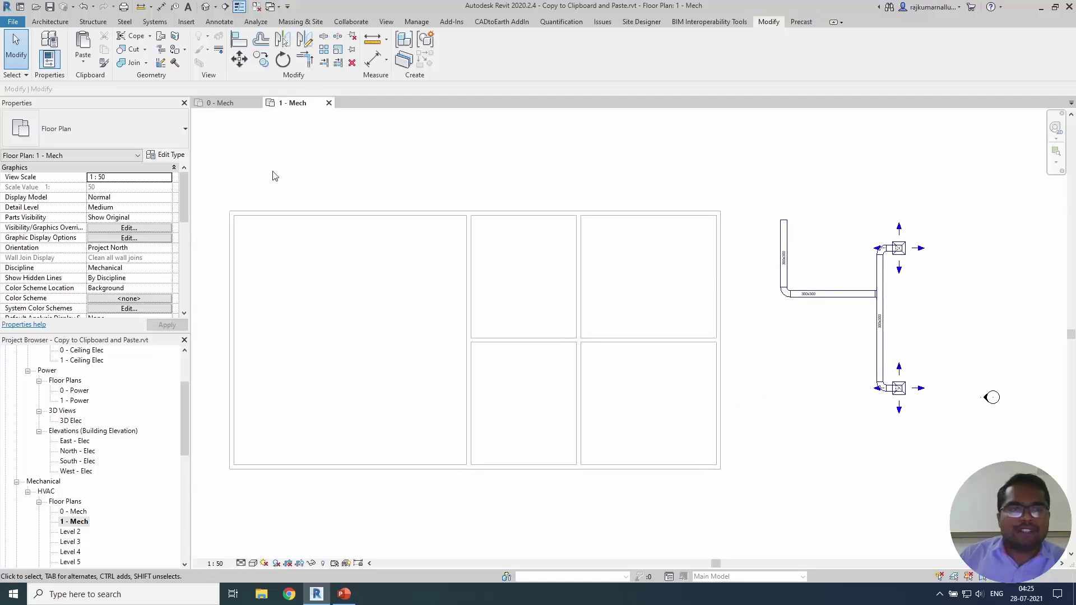
left_click(13, 21)
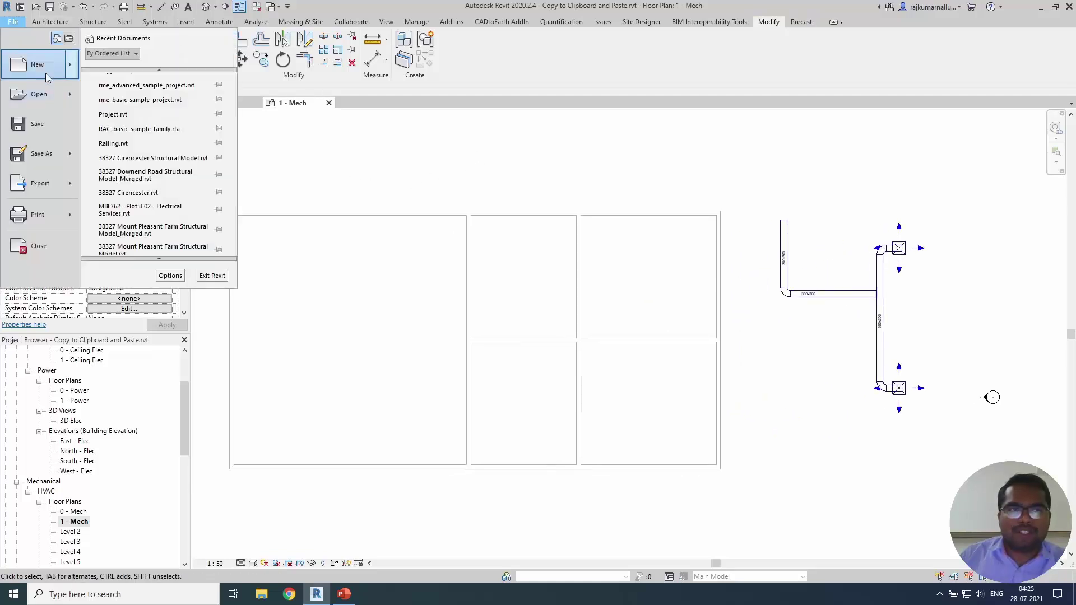
mouse_move(50, 71)
left_click(121, 67)
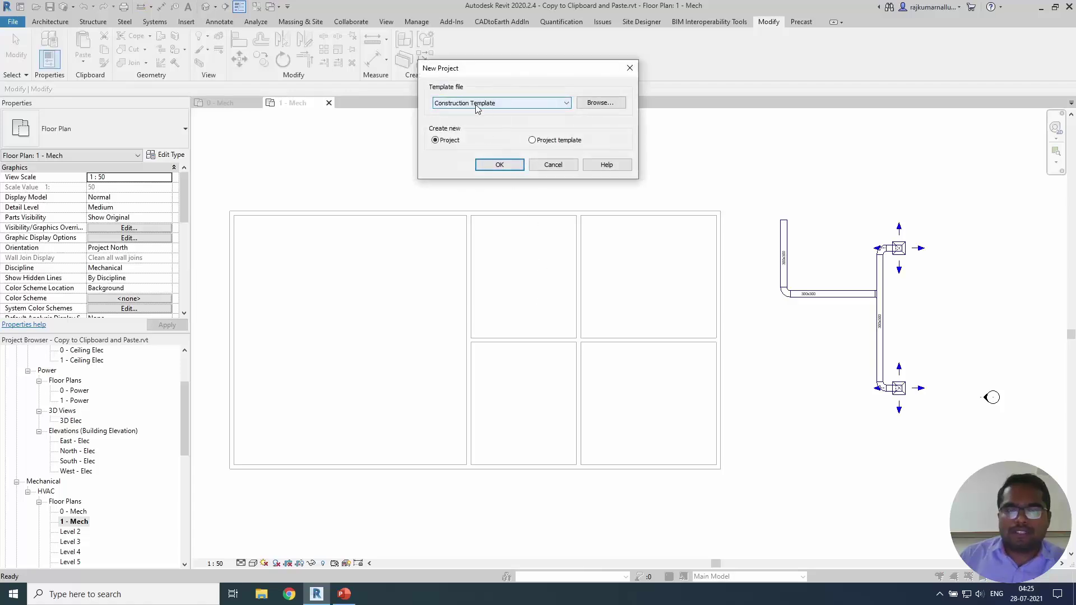
left_click(486, 163)
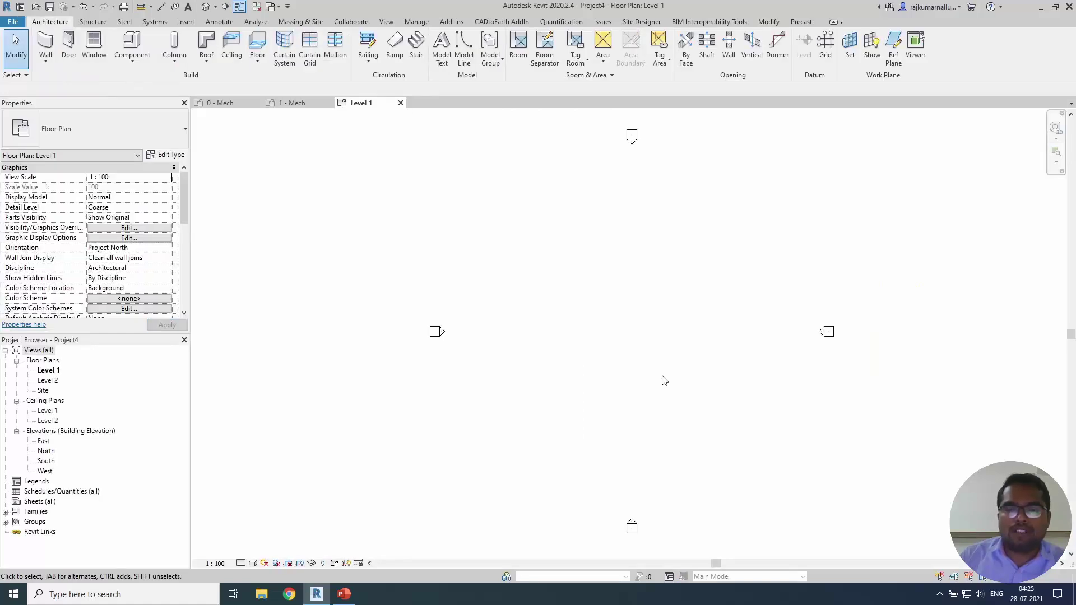
Paste the copied duct layout into the new project's Level 1 plan between the elevation markers, accepting the duplicate types and the warnings.
key("ctrl+v")
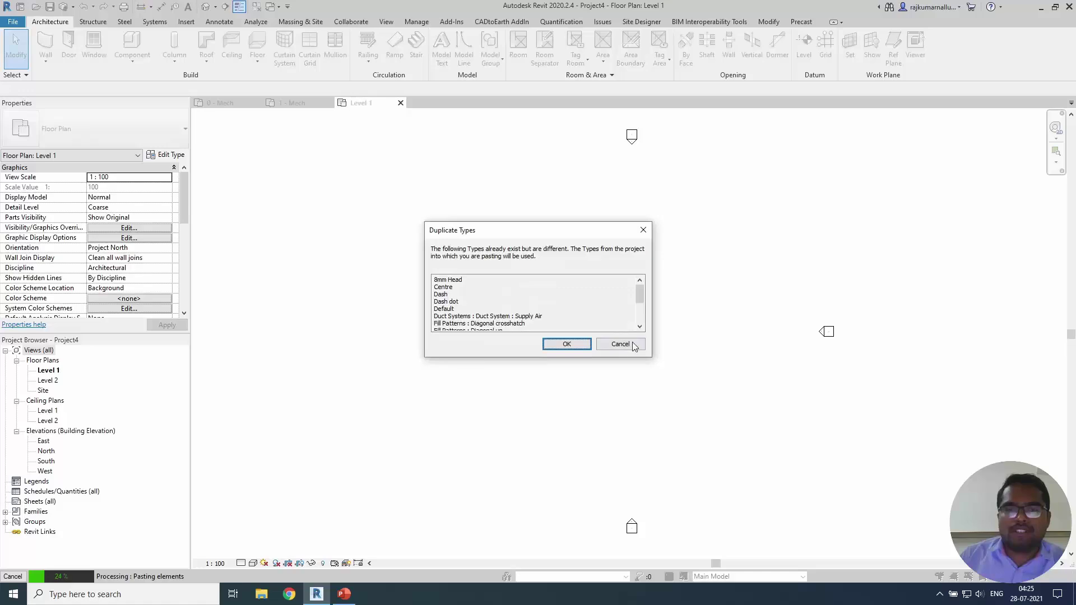
left_click(492, 304)
scroll(492, 305, "down", 3)
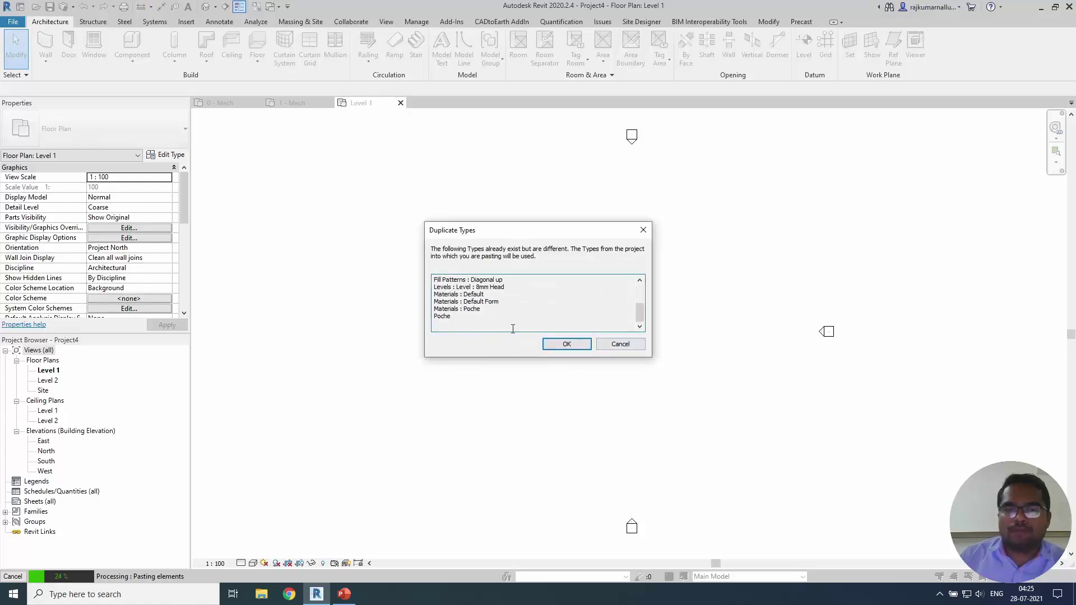
scroll(512, 329, "up", 4)
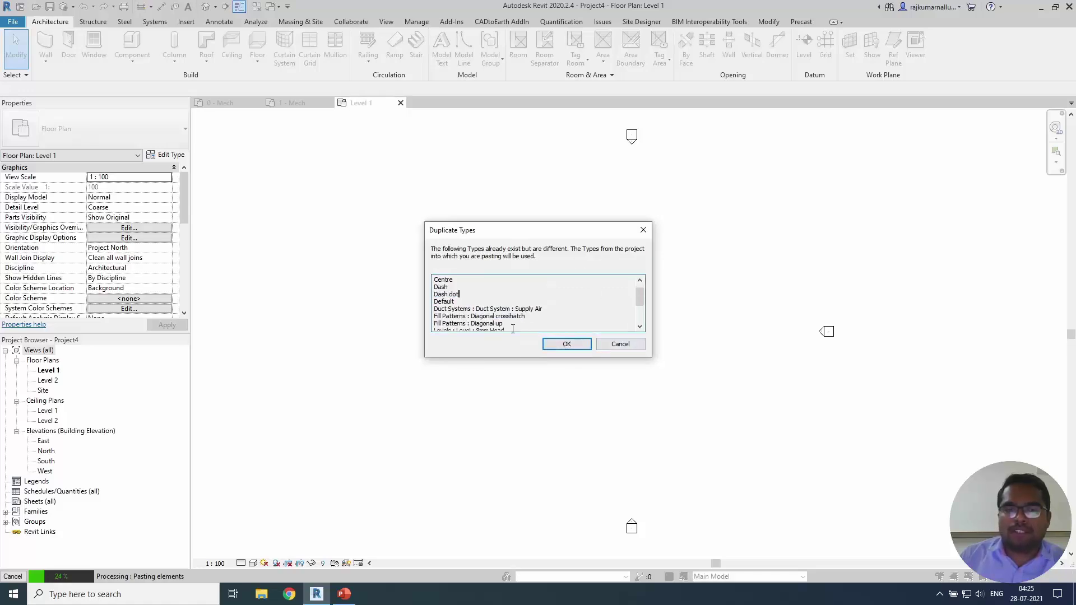
left_click(566, 344)
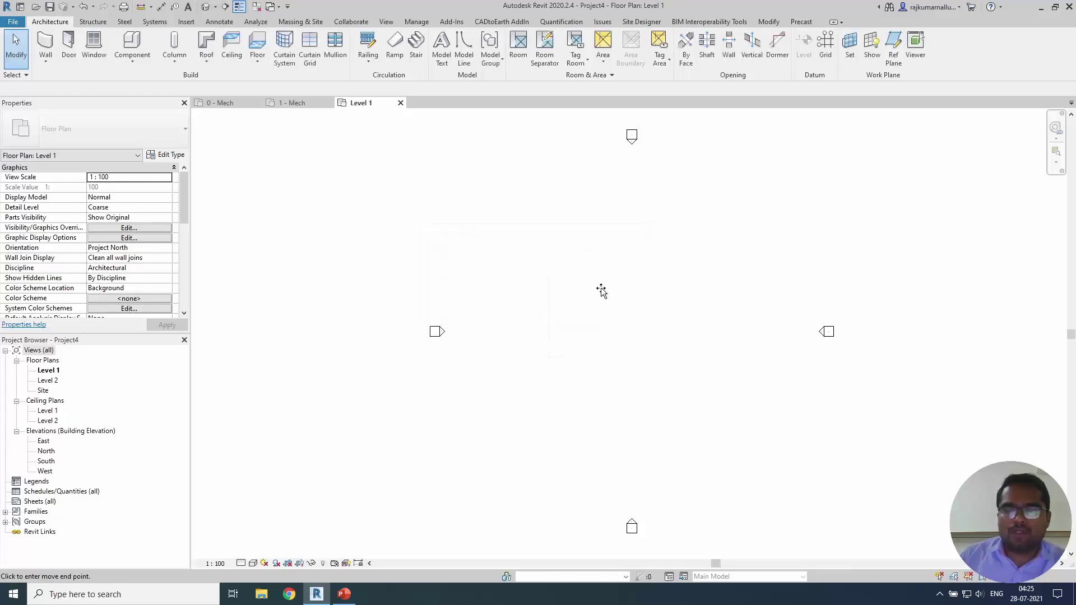
left_click(549, 373)
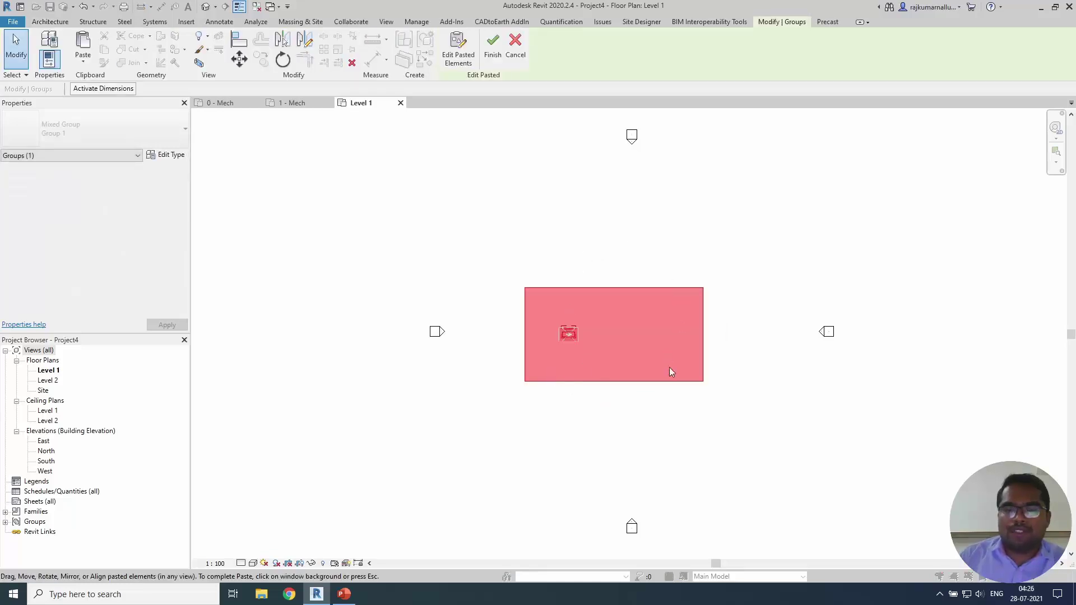
left_click(624, 401)
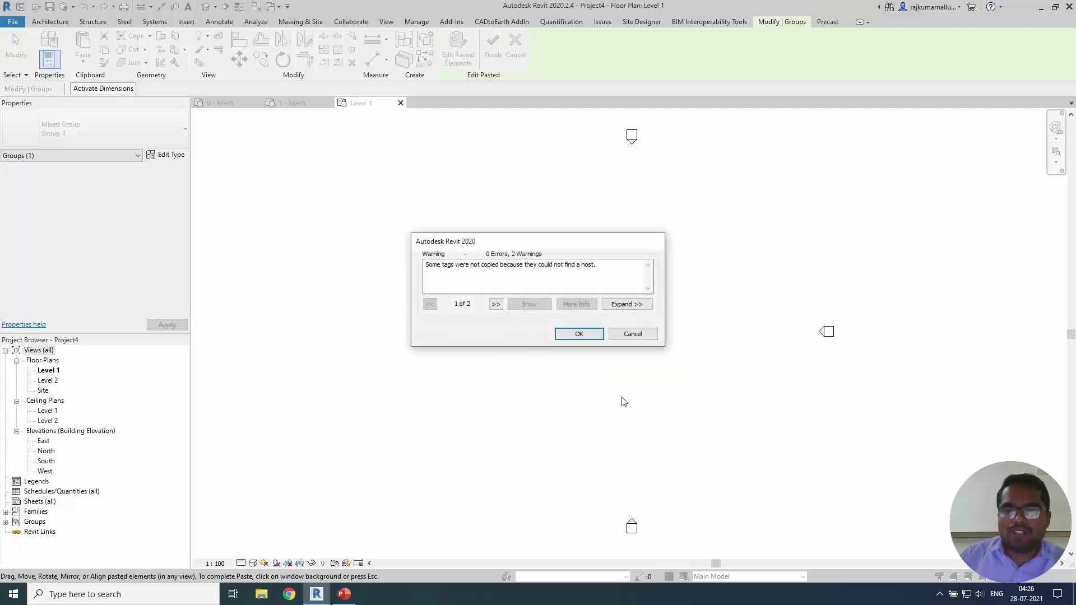
left_click(578, 334)
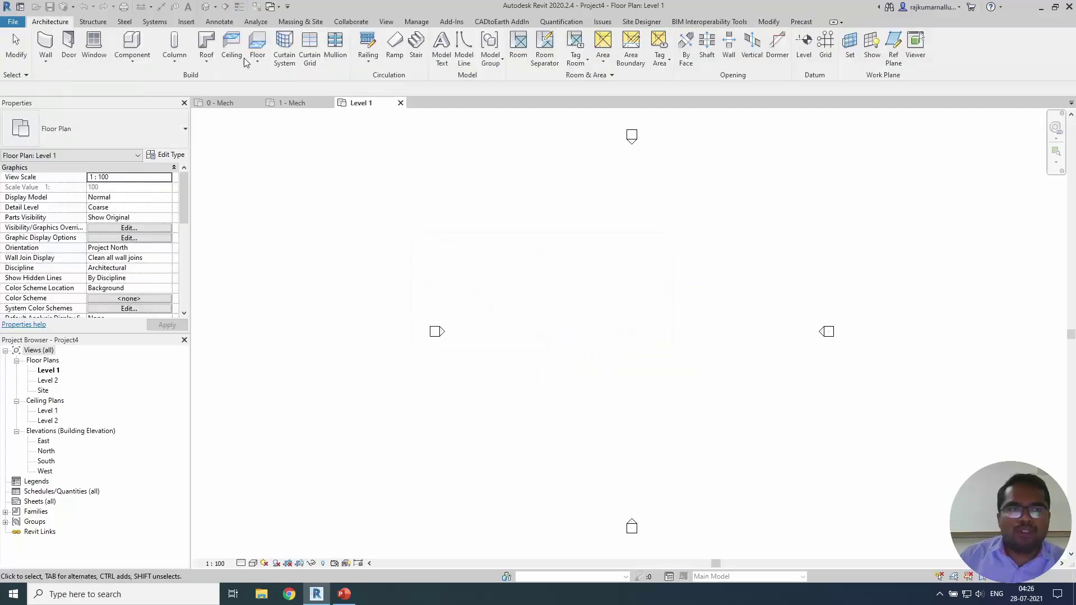
View the pasted duct layout in the default 3D view, then close the new project without saving it.
left_click(205, 7)
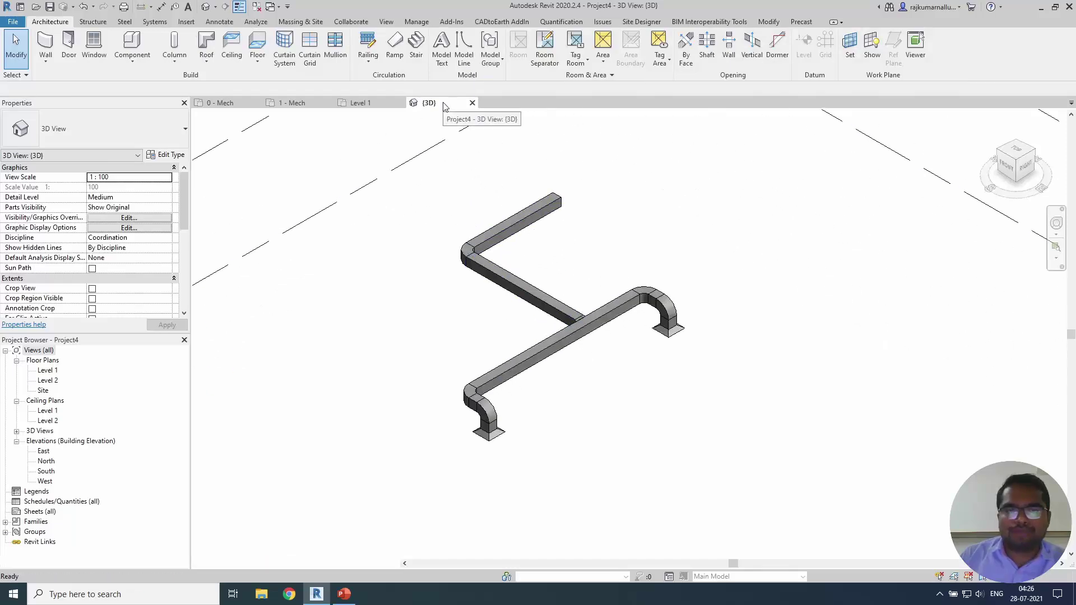
left_click(472, 103)
left_click(400, 103)
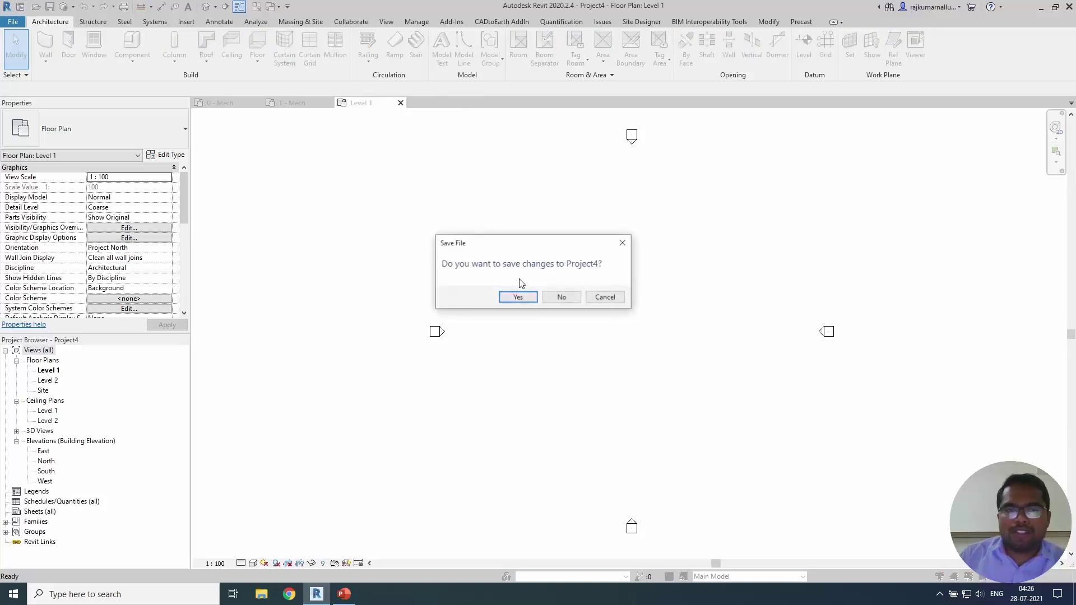
left_click(571, 298)
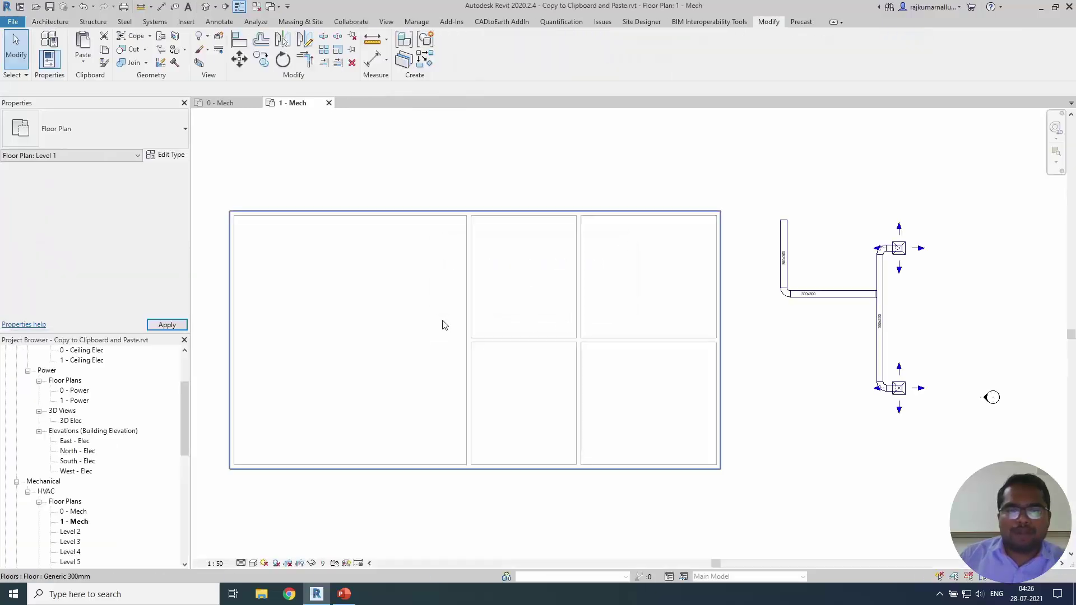
Close the 1 - Mech floor plan and bring the building and pasted ducts into view on the 0 - Mech plan.
scroll(455, 355, "down", 1)
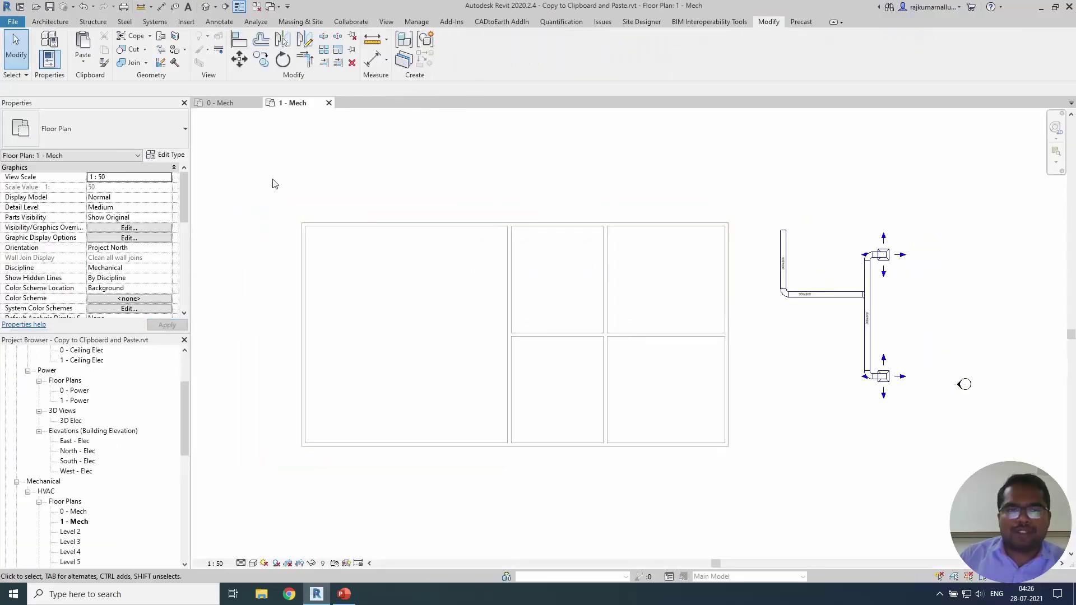
middle_click(287, 105)
scroll(526, 234, "down", 3)
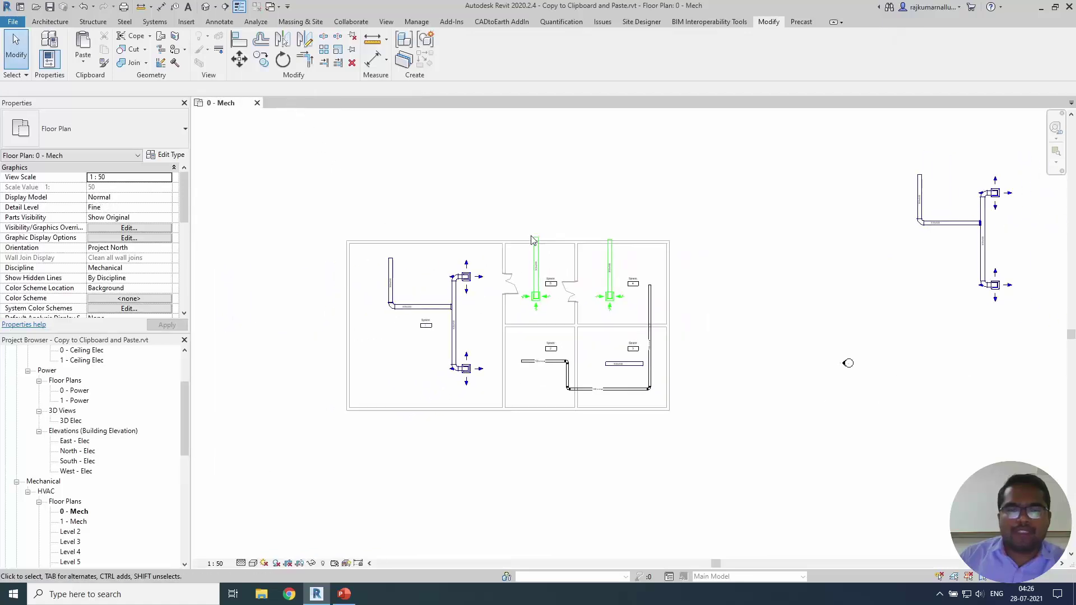
middle_click_drag(424, 364, 493, 346)
middle_click_drag(545, 377, 532, 374)
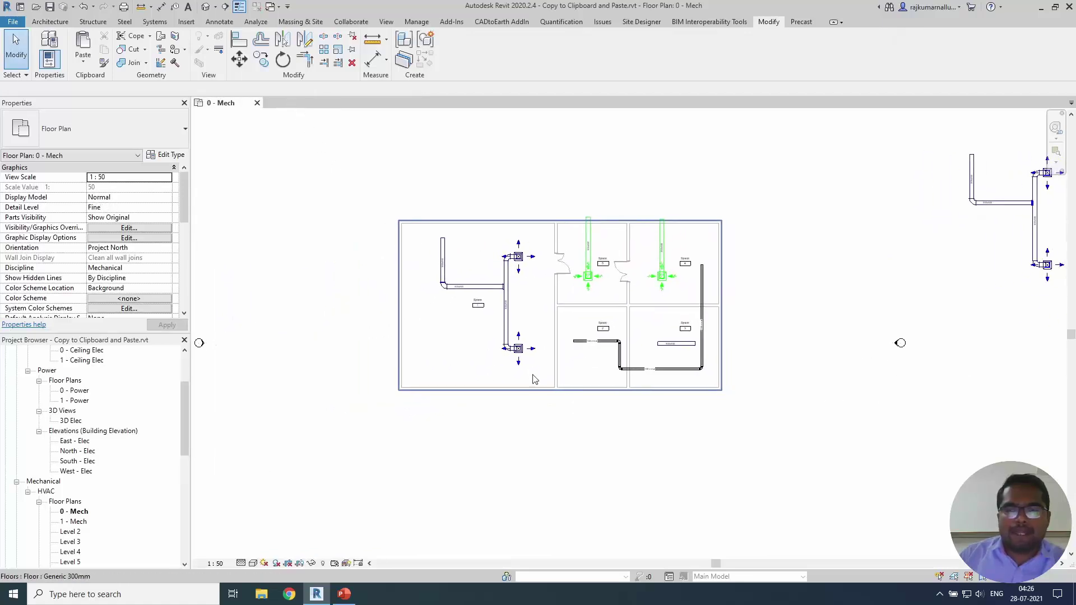
Examine the heights of the pasted duct layouts beside the building in the default 3D view, comparing them with the 0 - Mech plan.
left_click(206, 6)
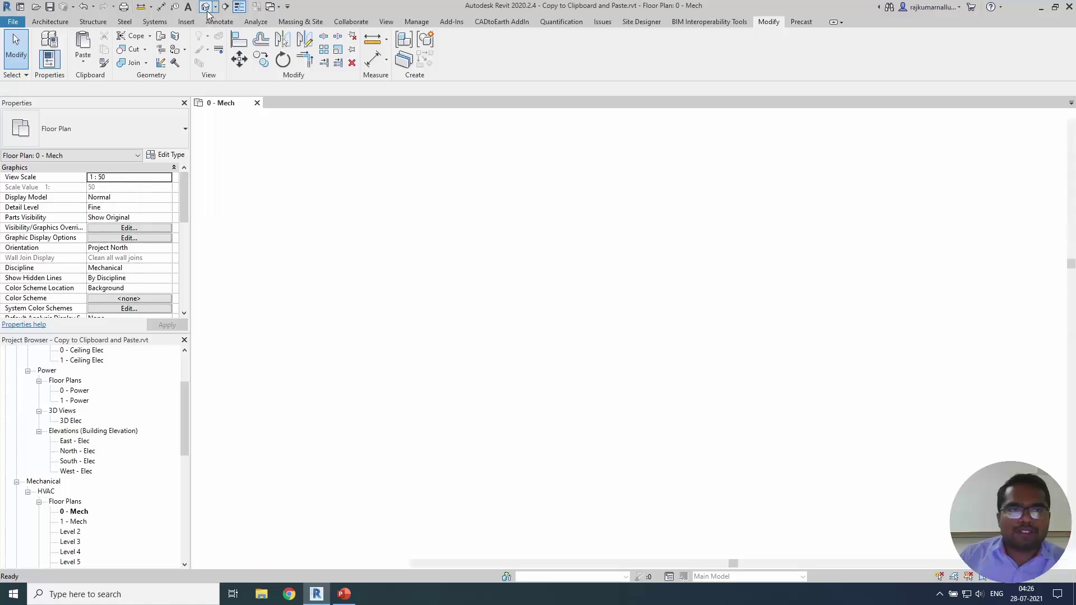
mouse_move(728, 345)
middle_mouse_down("shift")
mouse_move(694, 379)
mouse_move(705, 335)
mouse_move(732, 336)
mouse_move(725, 365)
mouse_move(734, 319)
mouse_move(727, 355)
middle_mouse_up("shift")
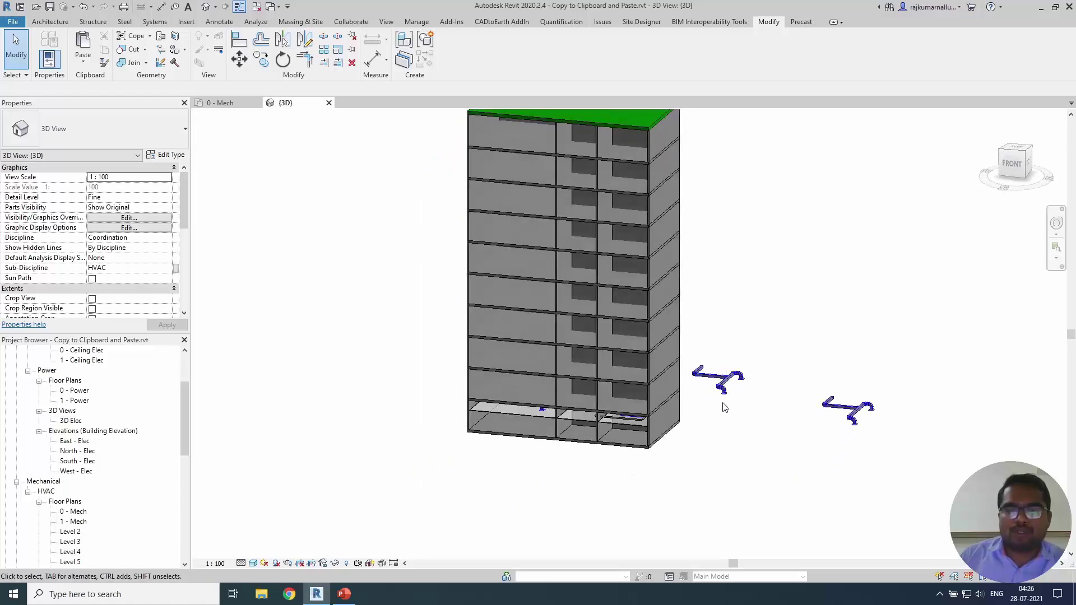
left_click(238, 108)
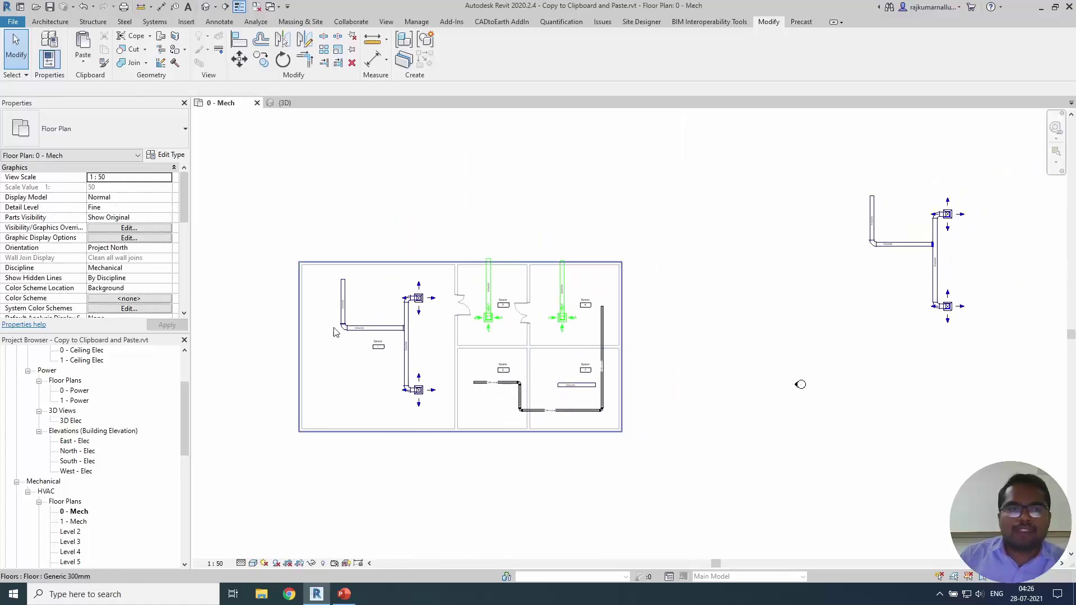
left_click(283, 103)
scroll(580, 298, "up", 3)
middle_click_drag(530, 504, 639, 432, "shift")
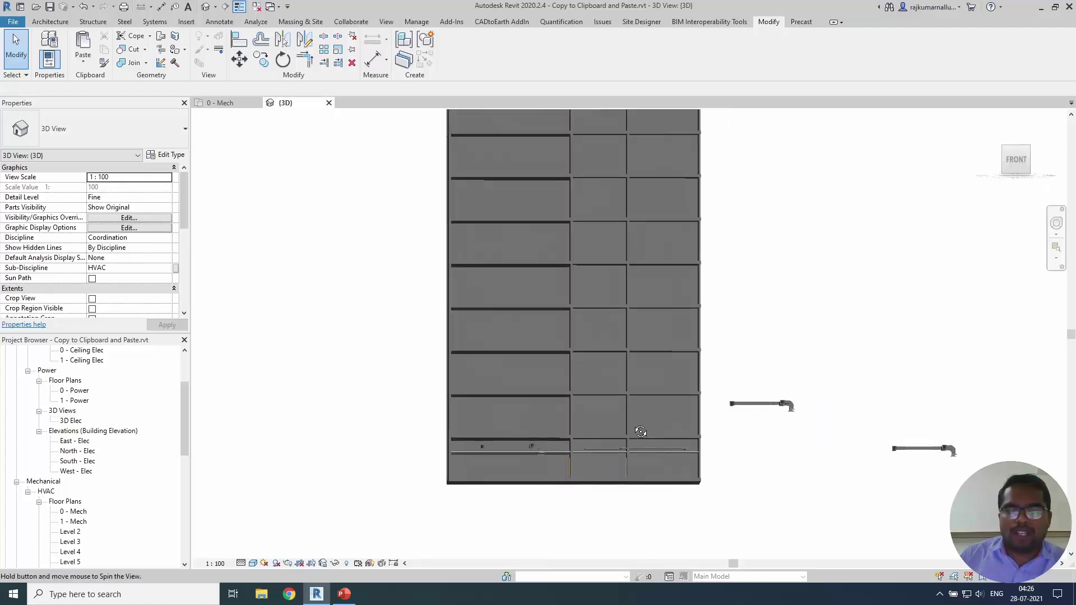
middle_click_drag(823, 447, 759, 510, "shift")
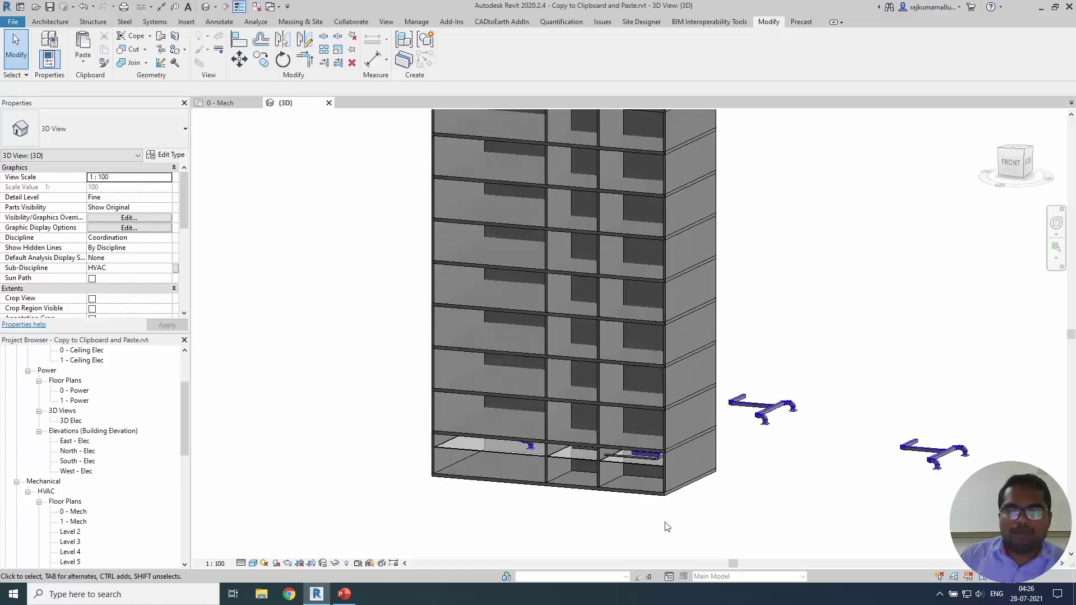
Return to the 0 - Mech floor plan and look through the available paste options without choosing one.
left_click(222, 103)
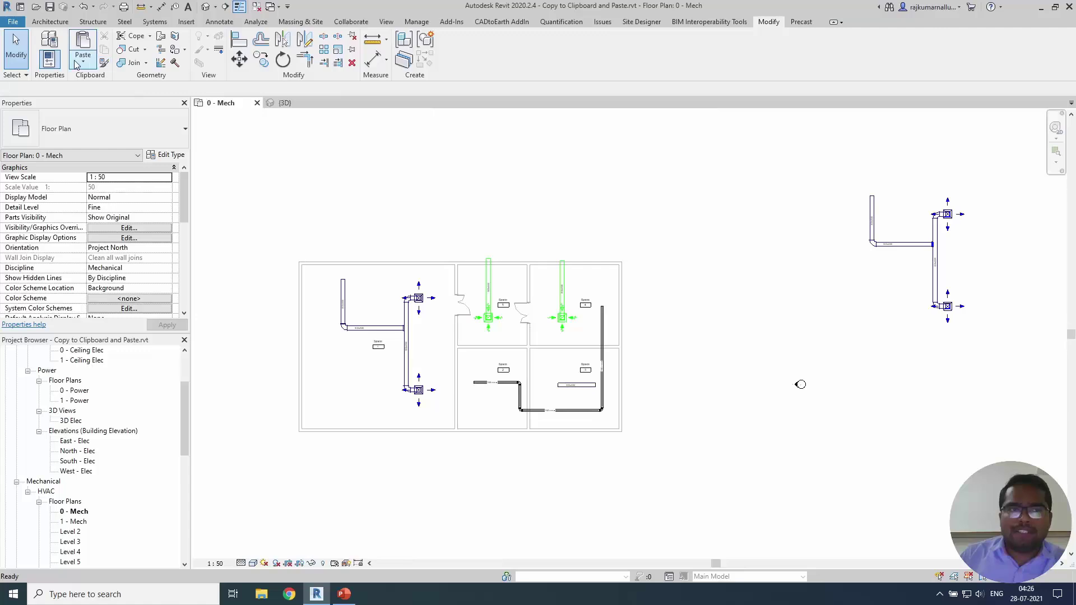
left_click(83, 56)
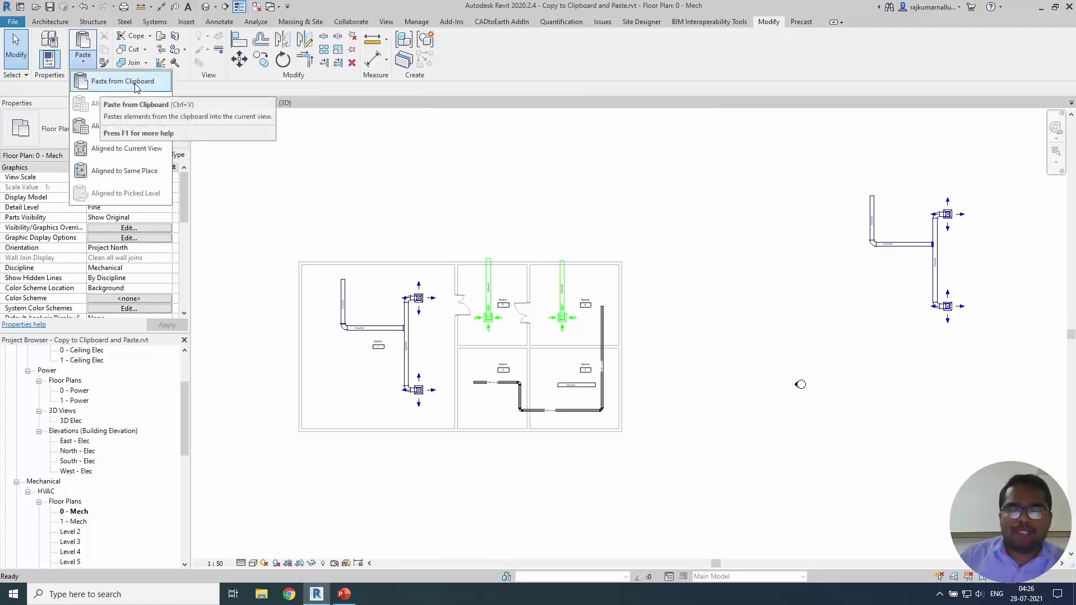
left_click(512, 187)
Switch to the PowerPoint presentation, read the Aligned to Selected Levels slide and return to Revit.
key("alt+Tab")
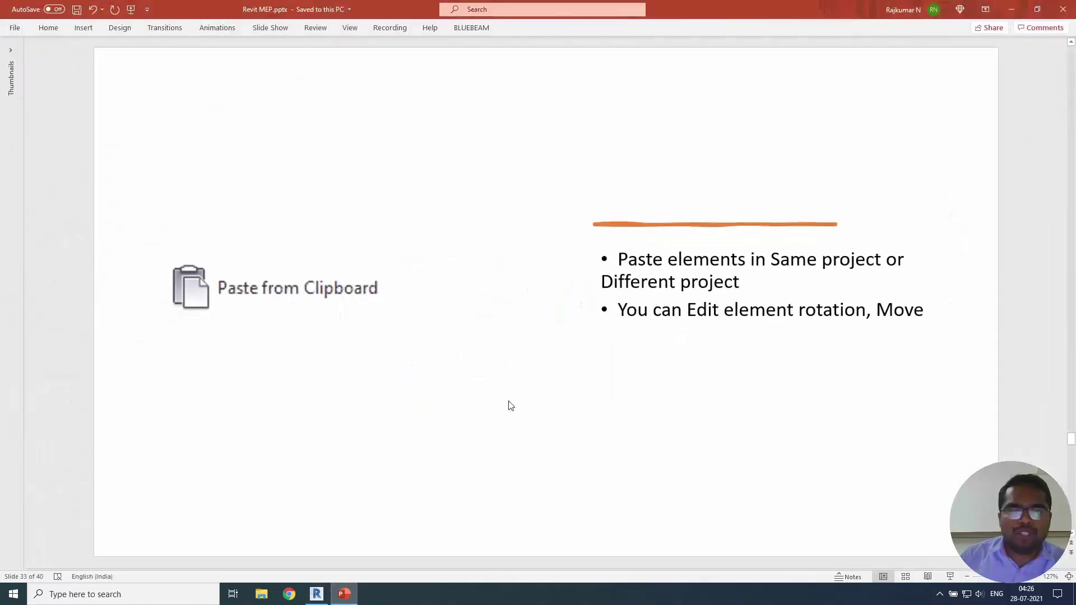
scroll(510, 405, "down", 1)
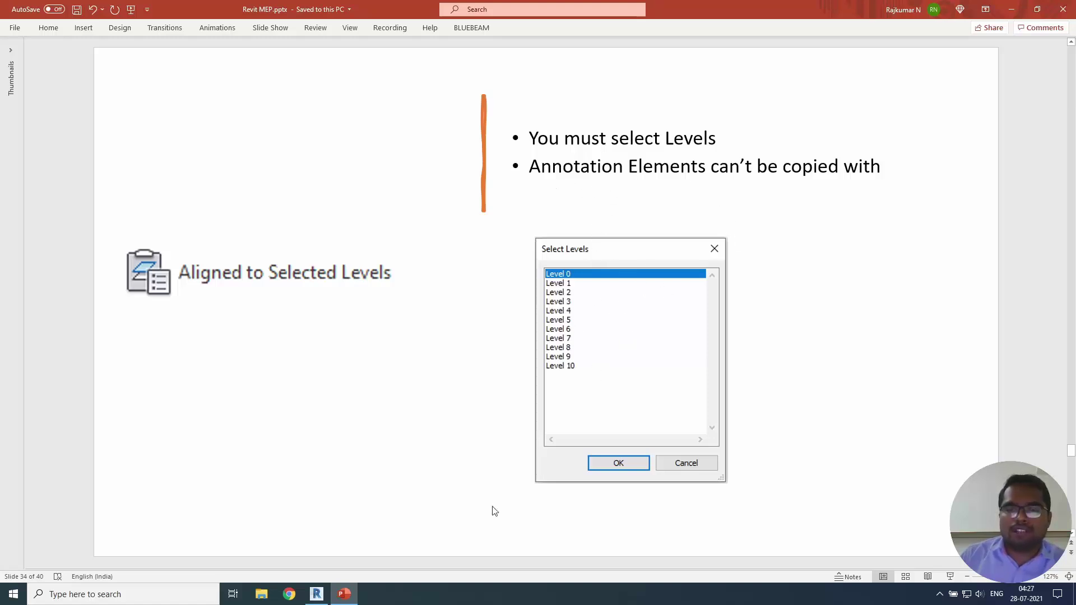
left_click(317, 594)
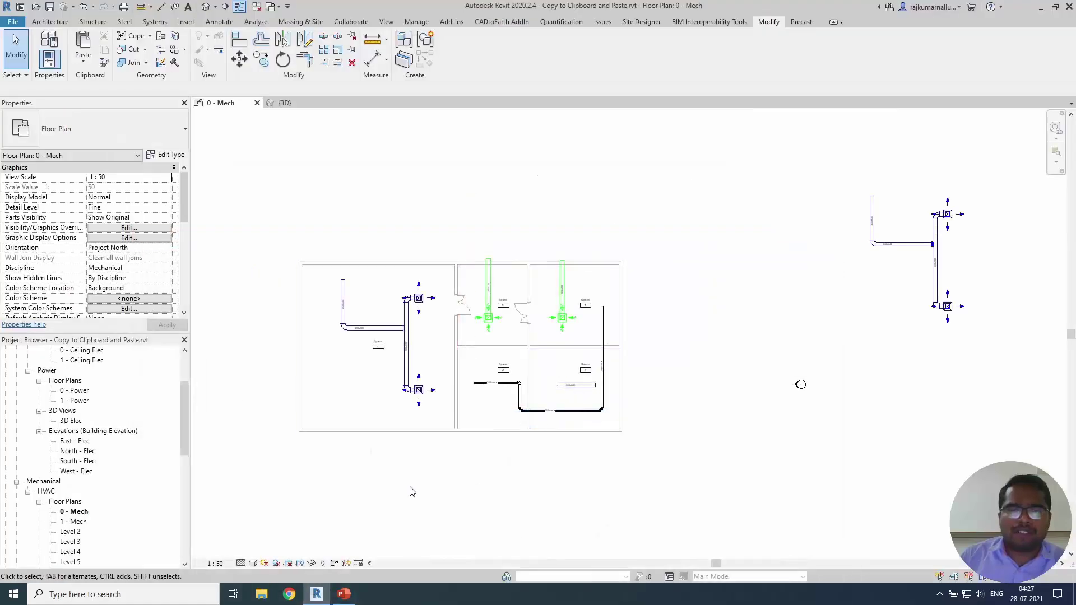
Select the supply duct layout with its tags around Space 1, copy it to the clipboard and check which paste options are available.
scroll(464, 364, "up", 4)
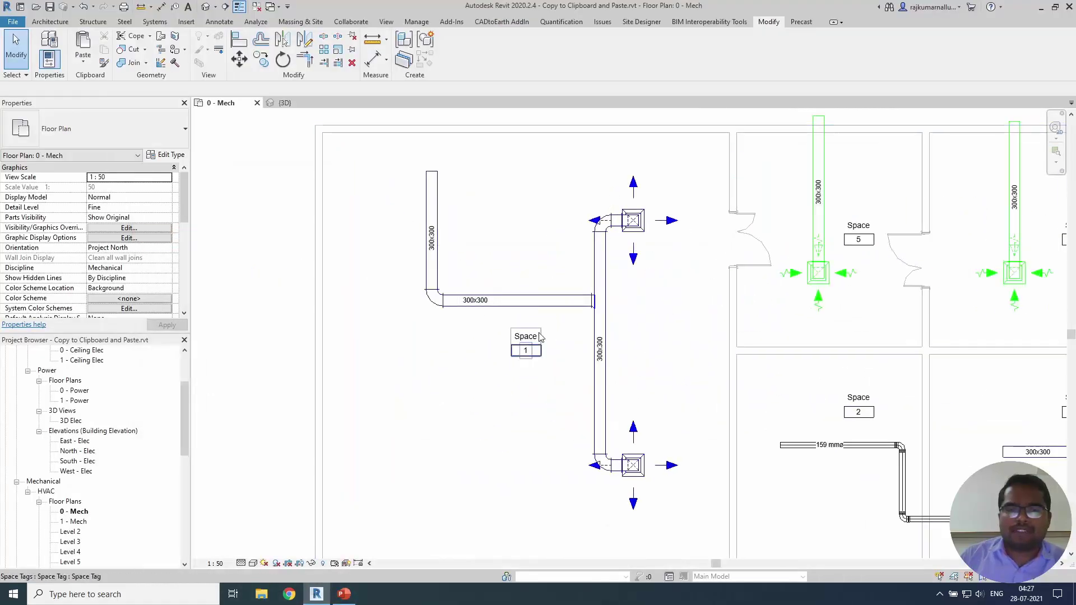
scroll(392, 378, "down", 3)
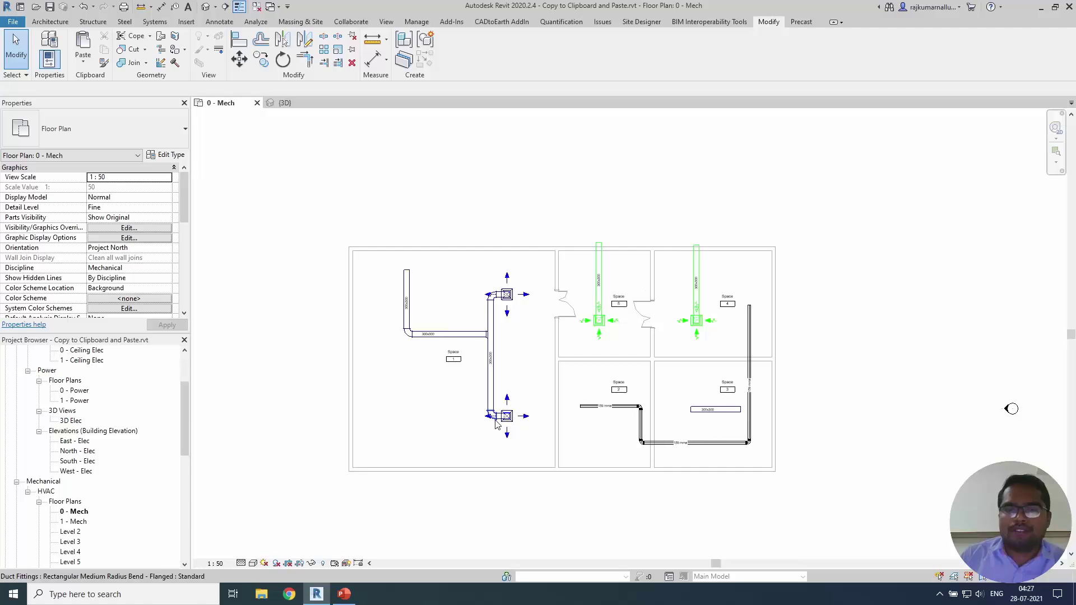
middle_click_drag(468, 443, 419, 403)
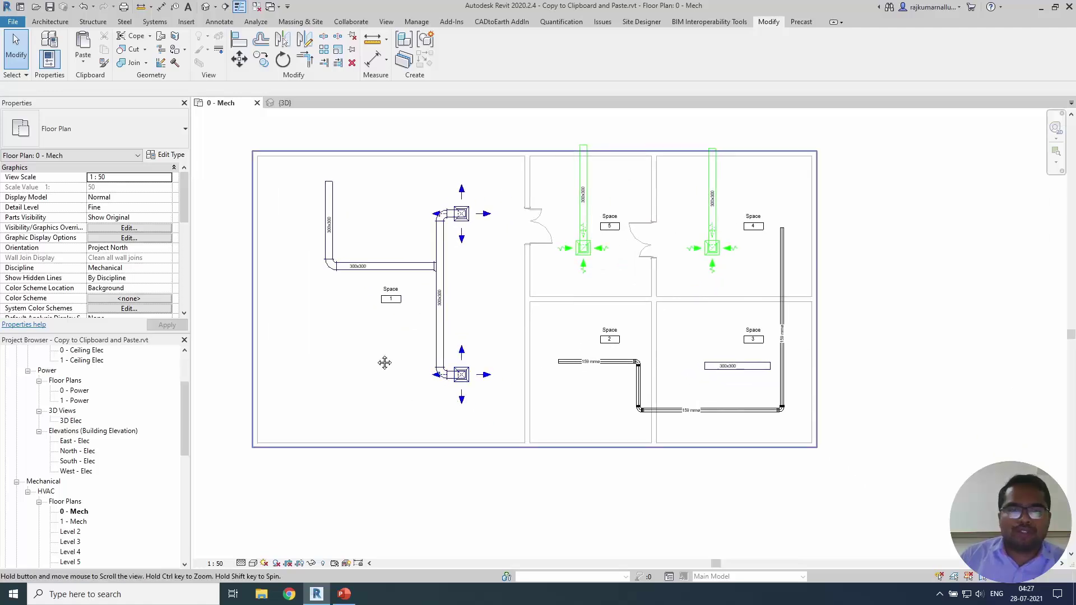
middle_click_drag(375, 359, 482, 404)
left_click_drag(317, 147, 613, 470)
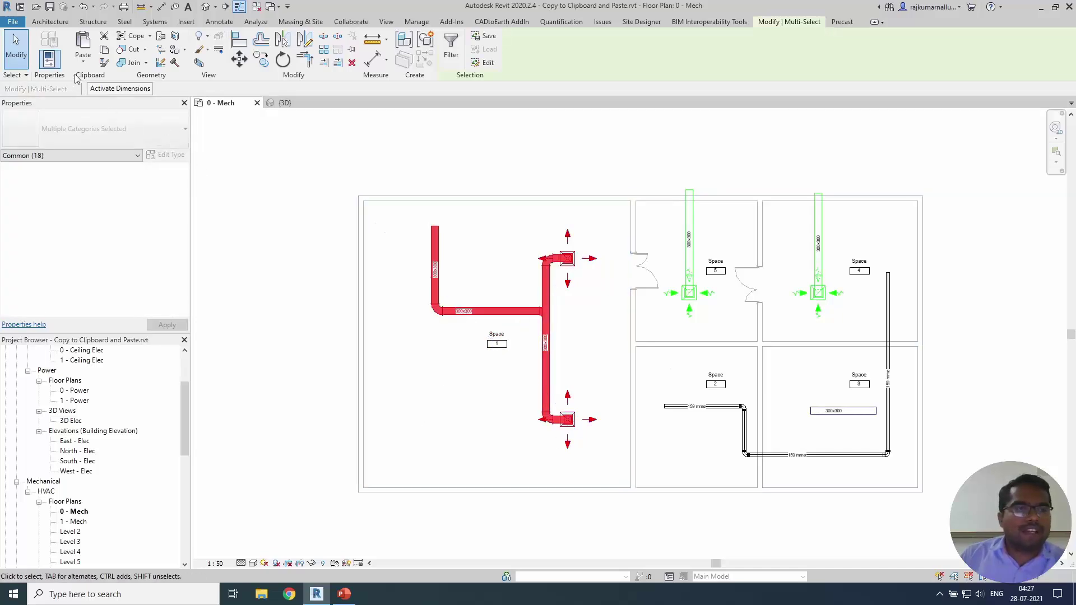
left_click(83, 57)
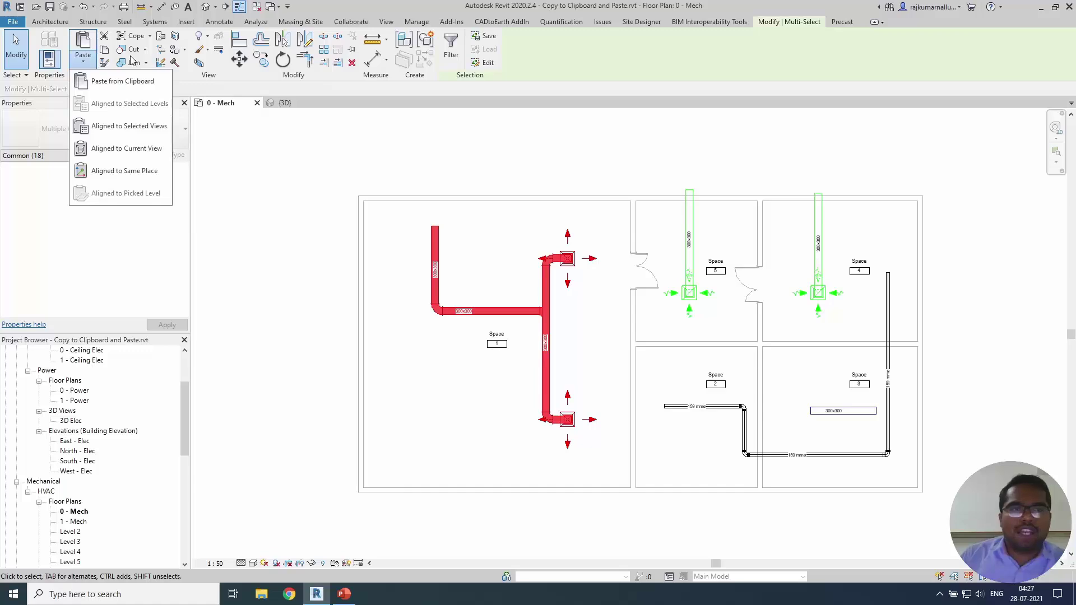
left_click(103, 51)
left_click(83, 56)
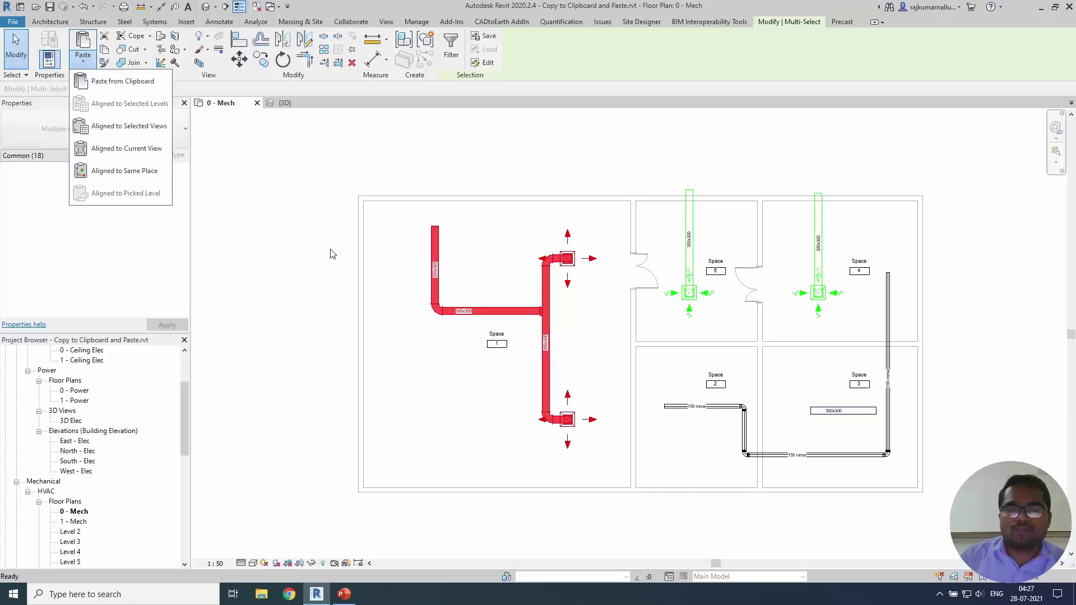
left_click(334, 295)
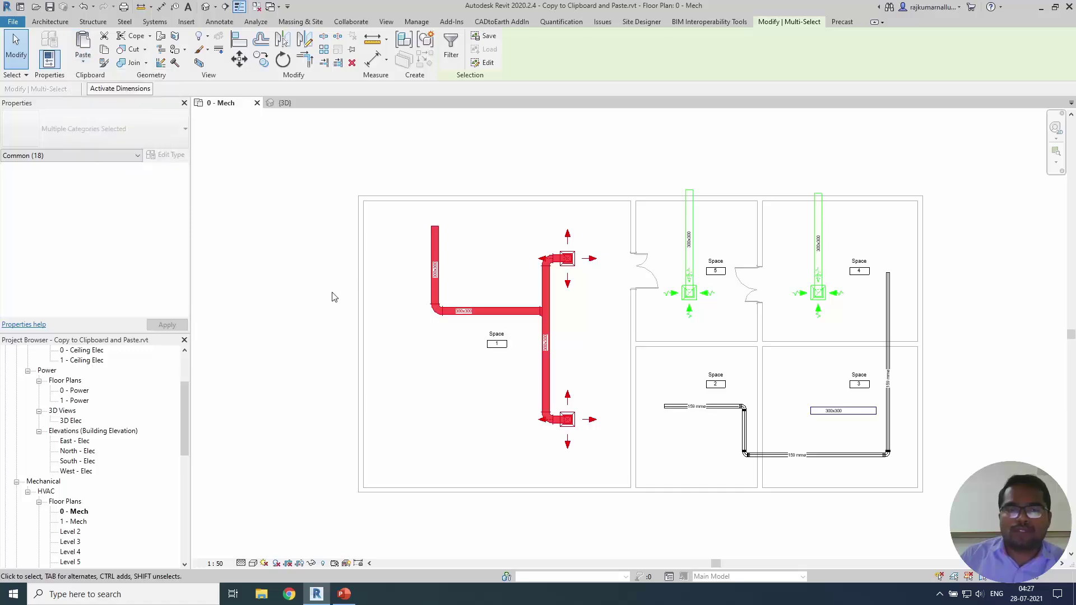
Filter the duct tags out of the selection, keeping the air terminals, duct fittings and ducts.
left_click(450, 50)
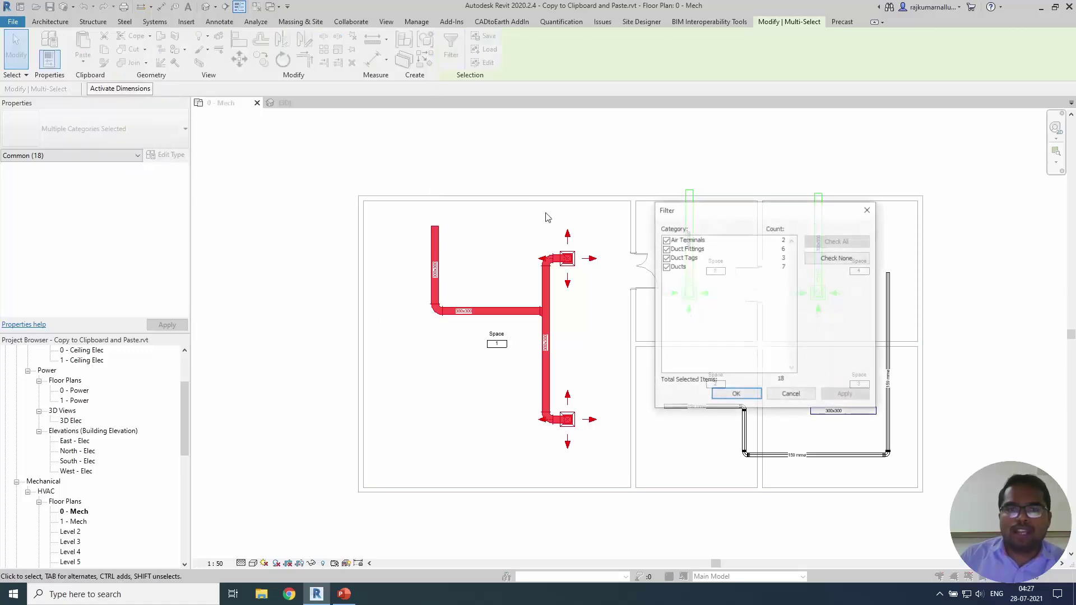
left_click(666, 258)
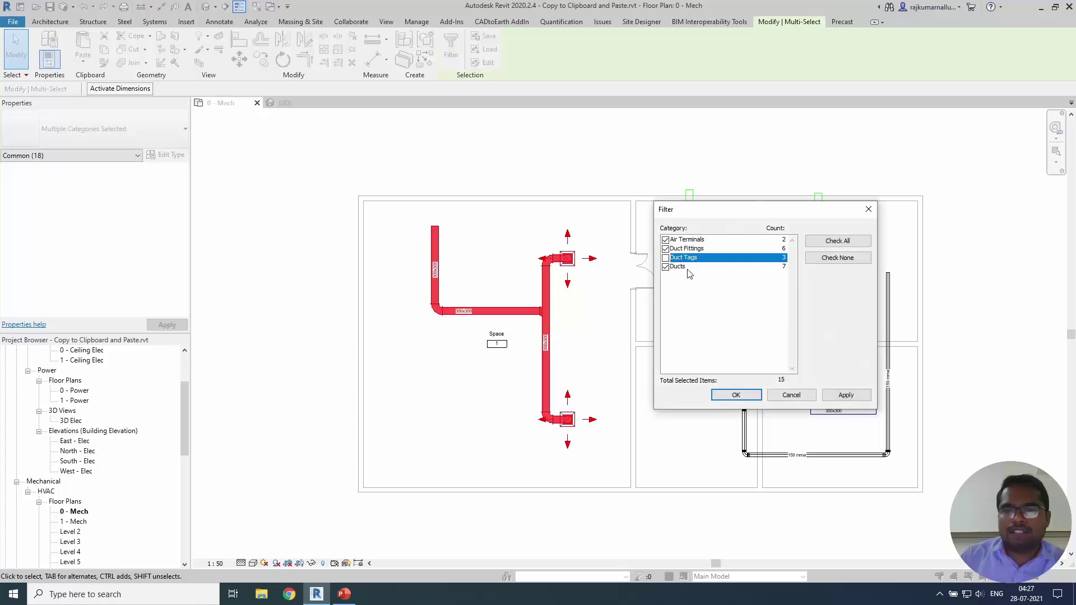
left_click(733, 394)
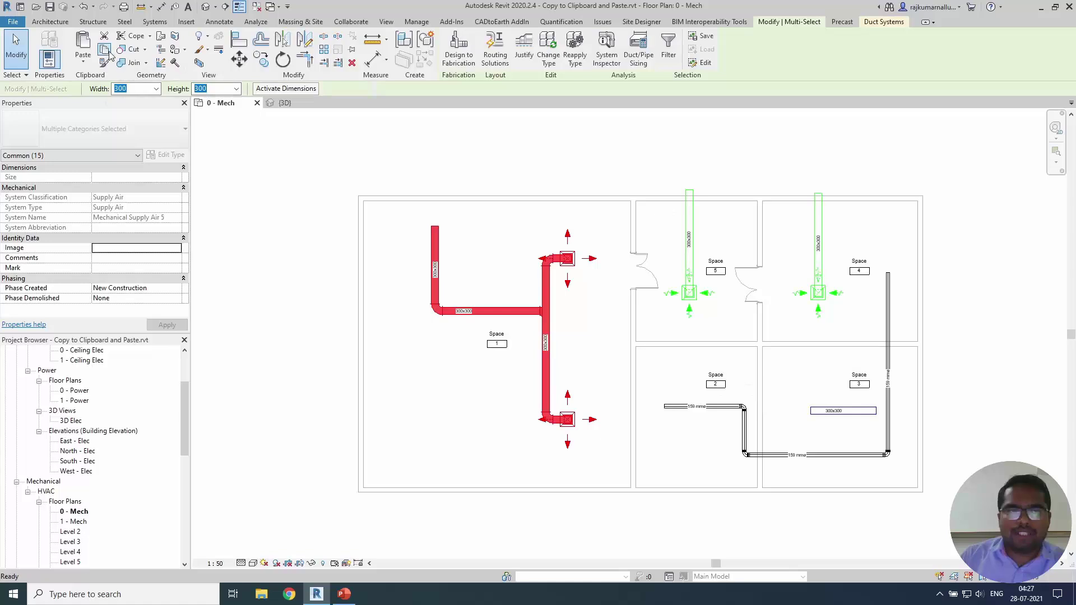
left_click(88, 62)
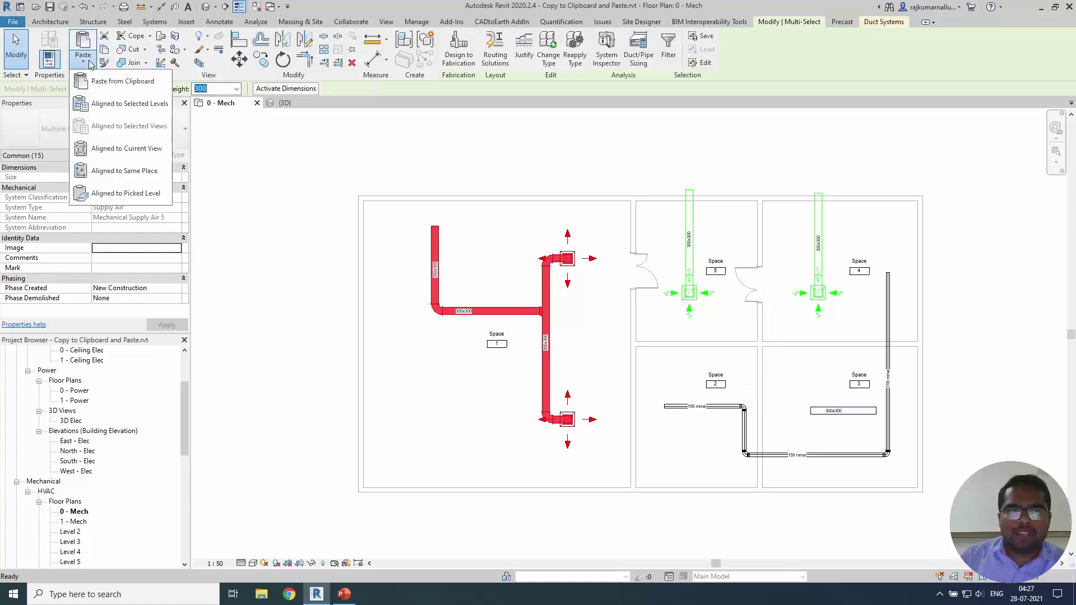
left_click(129, 107)
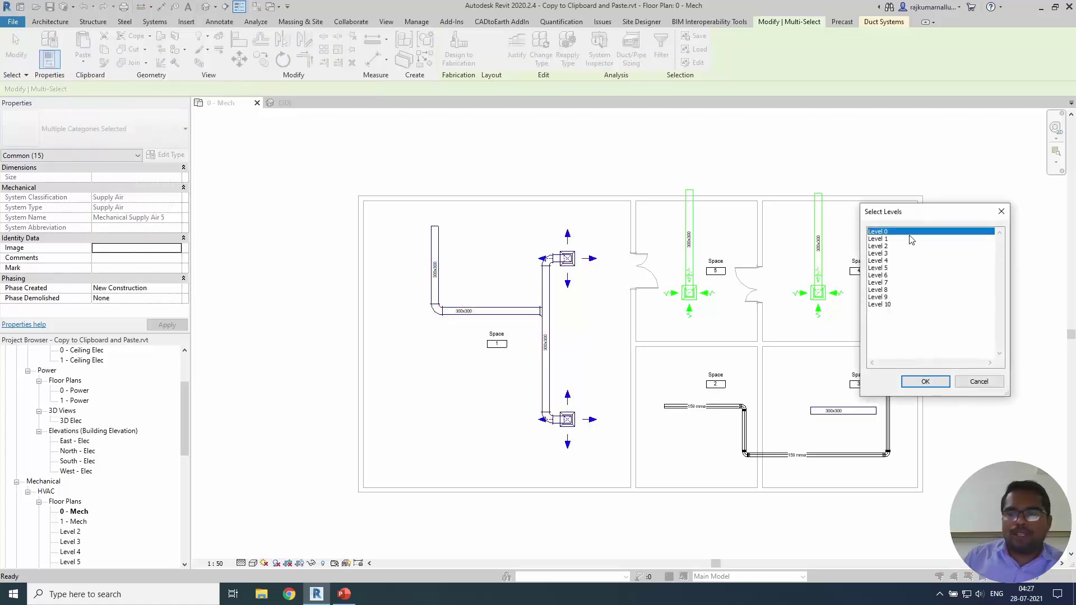
left_click_drag(905, 214, 558, 202)
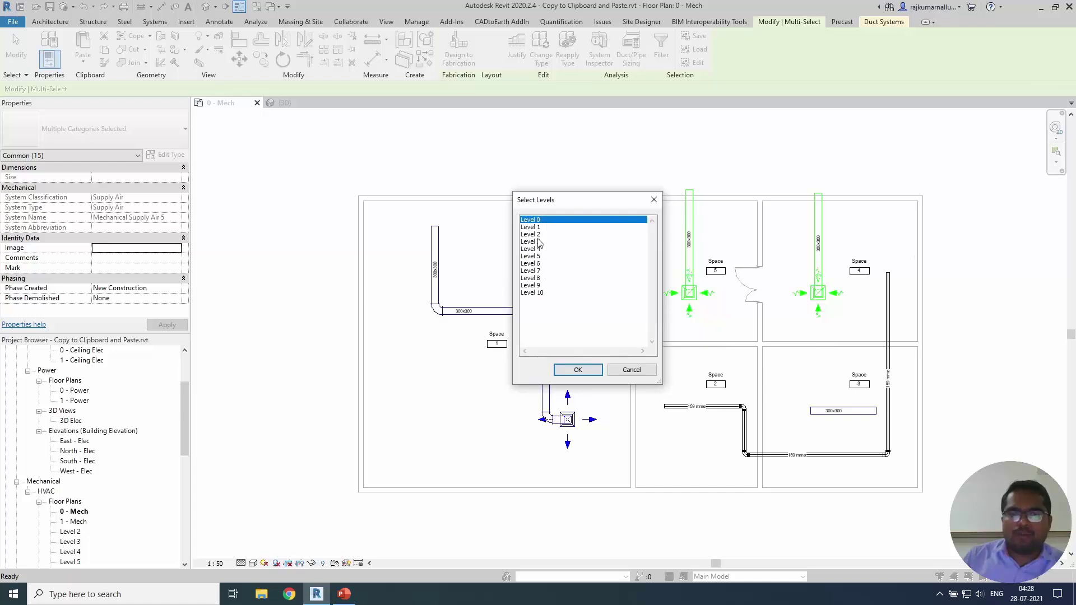
left_click(631, 370)
In the 3D view, paste the copied duct layout aligned to selected levels, choosing Level 1 through Level 9.
left_click(284, 102)
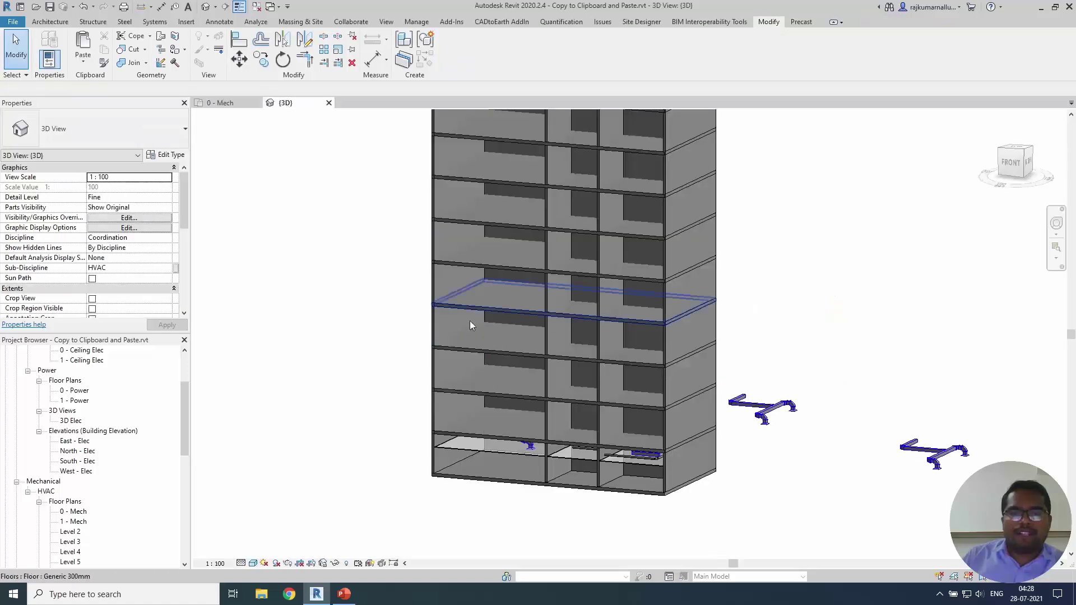
middle_click_drag(580, 383, 598, 351, "shift")
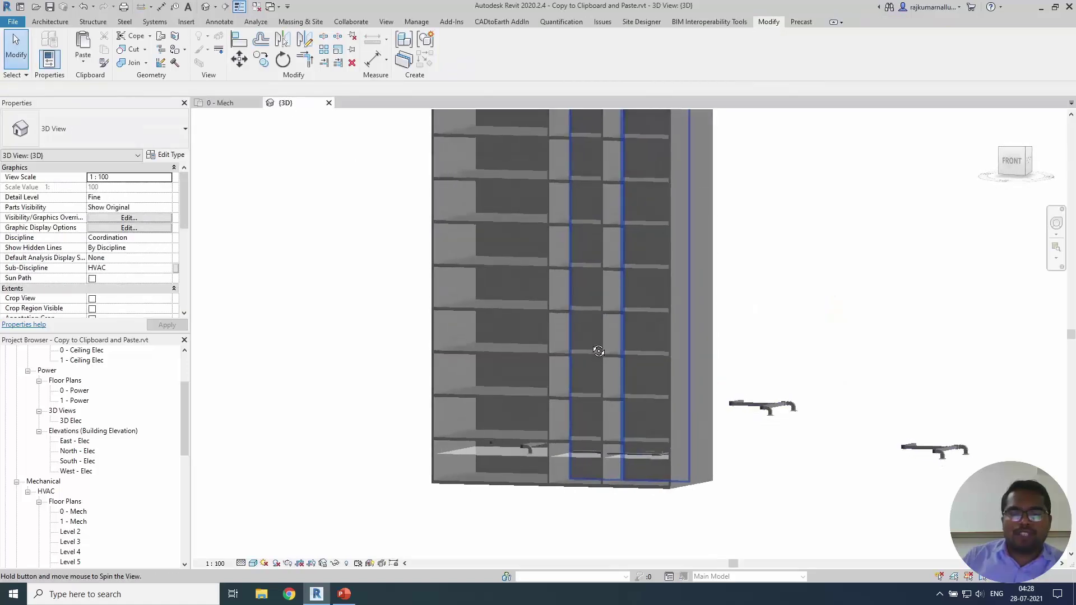
left_click(82, 56)
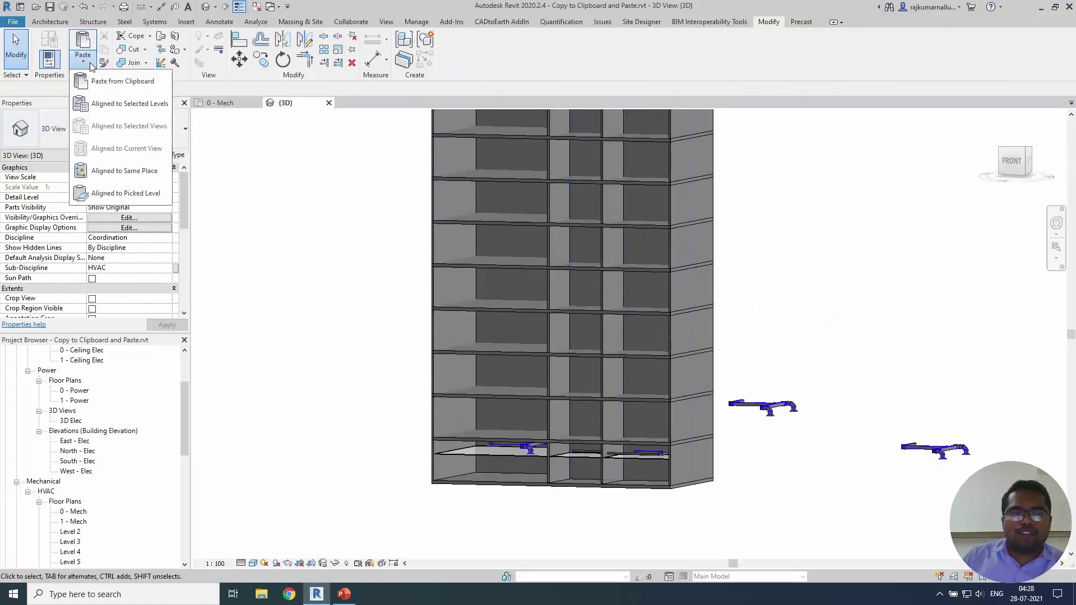
left_click(114, 105)
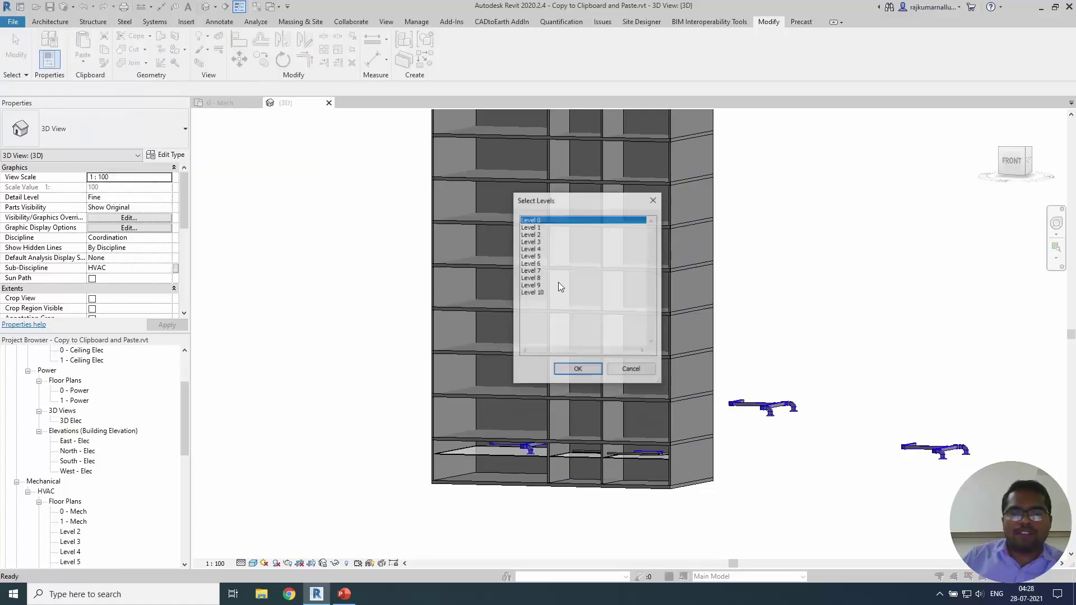
left_click(543, 227)
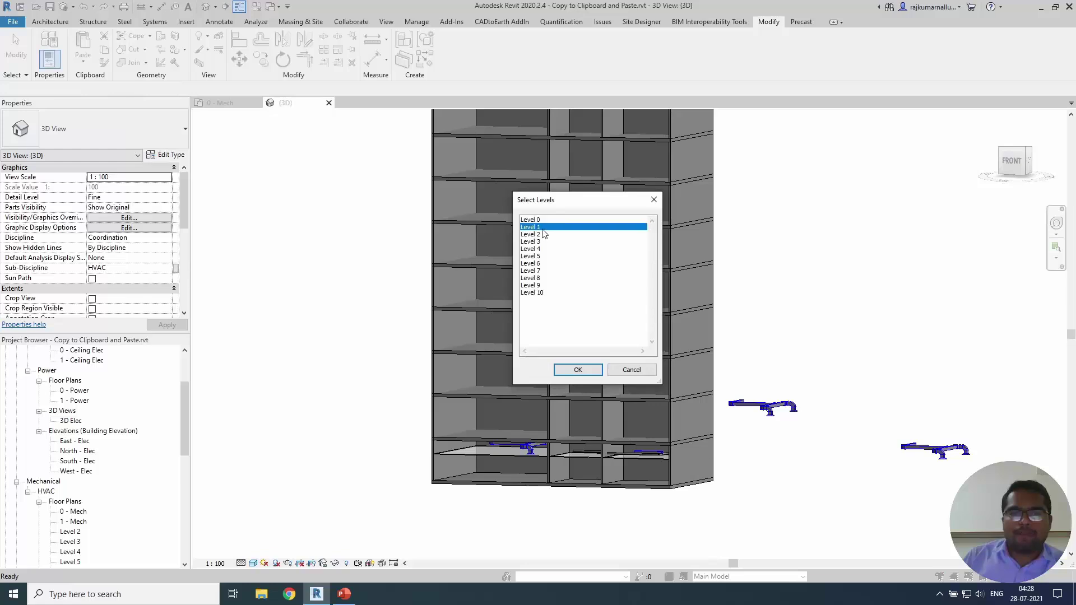
left_click(536, 285, "shift")
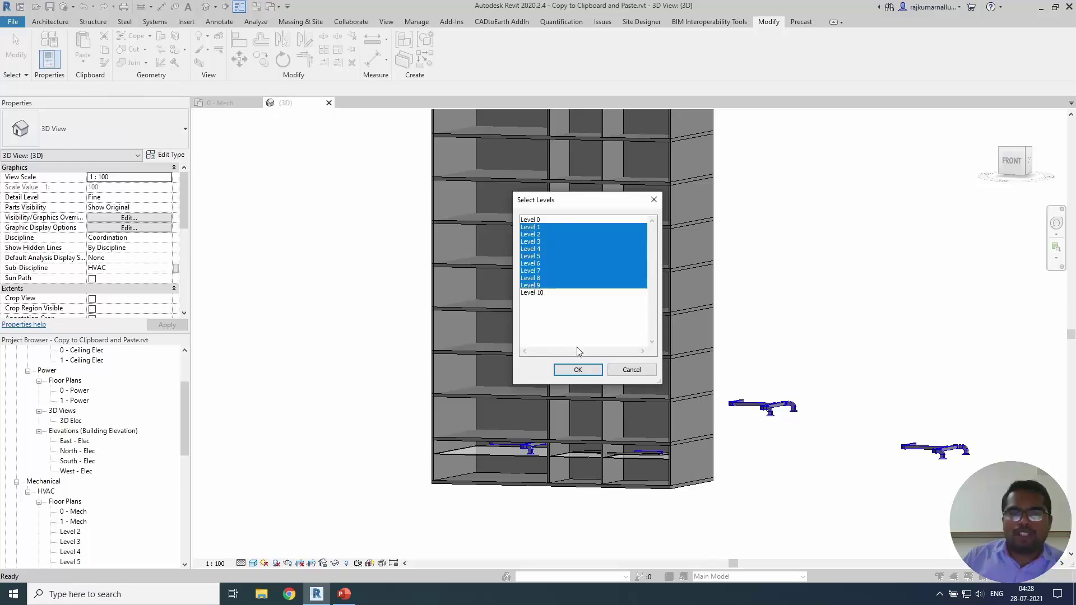
left_click(578, 371)
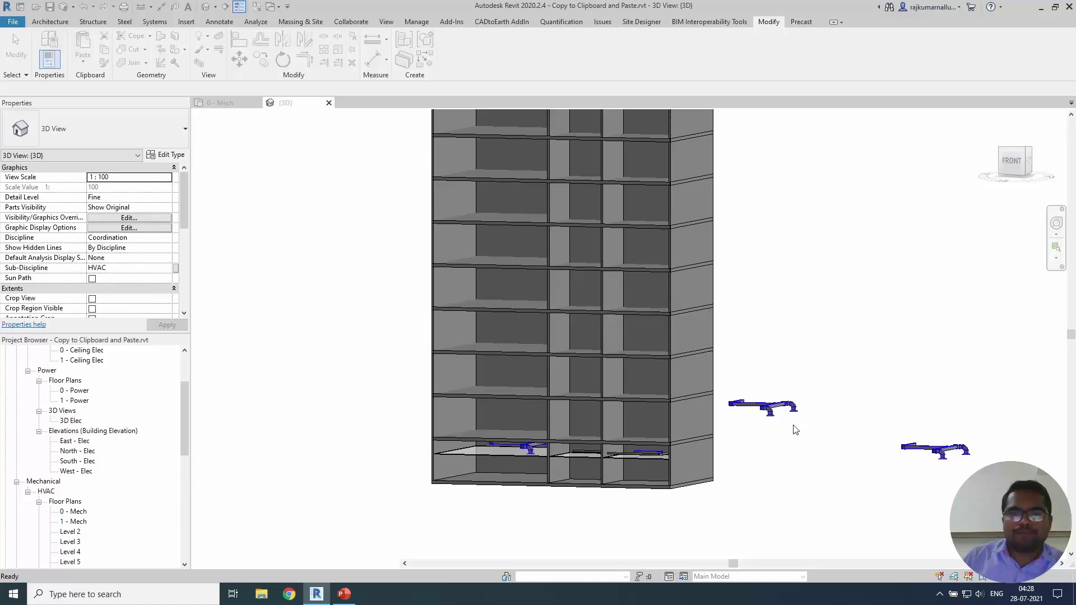
Examine the pasted duct layouts on each floor of the building in the 3D view.
middle_click_drag(697, 208, 755, 311)
middle_click_drag(746, 343, 648, 401, "shift")
scroll(611, 476, "up", 3)
scroll(610, 476, "up", 2)
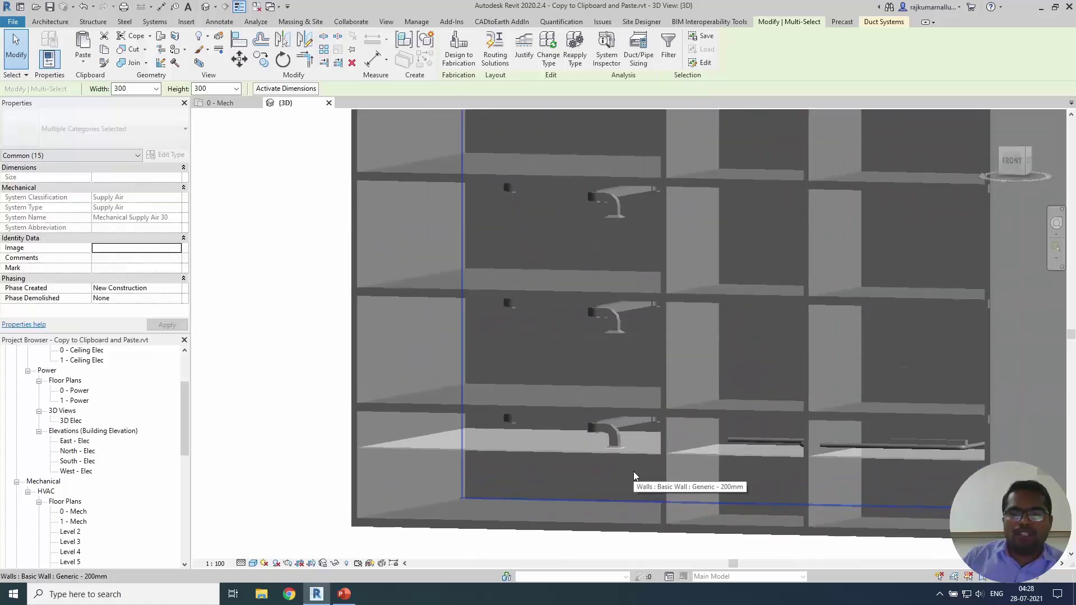
scroll(558, 492, "down", 2)
scroll(583, 513, "down", 4)
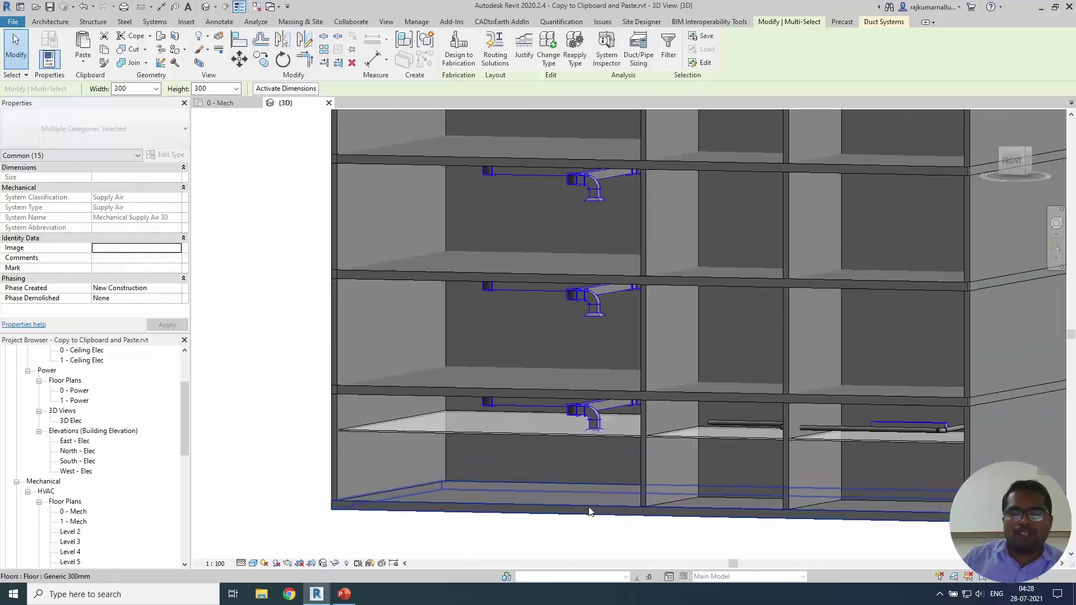
middle_click_drag(413, 428, 713, 368, "shift")
Clear the selection in the 0 - Mech floor plan and switch to the PowerPoint presentation's Aligned to Selected Views slide.
left_click(226, 104)
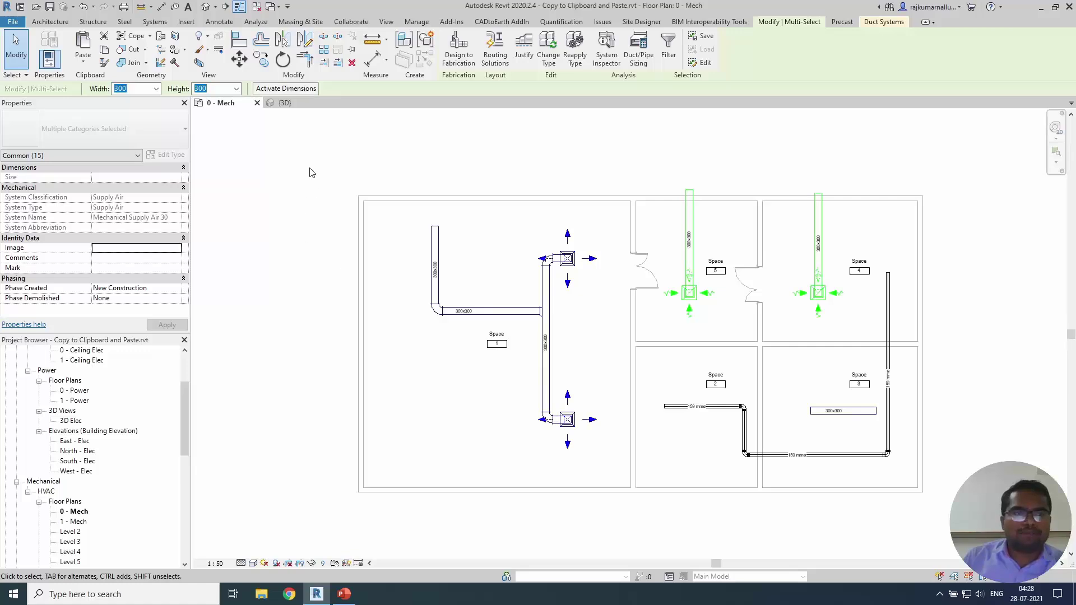
key("Escape")
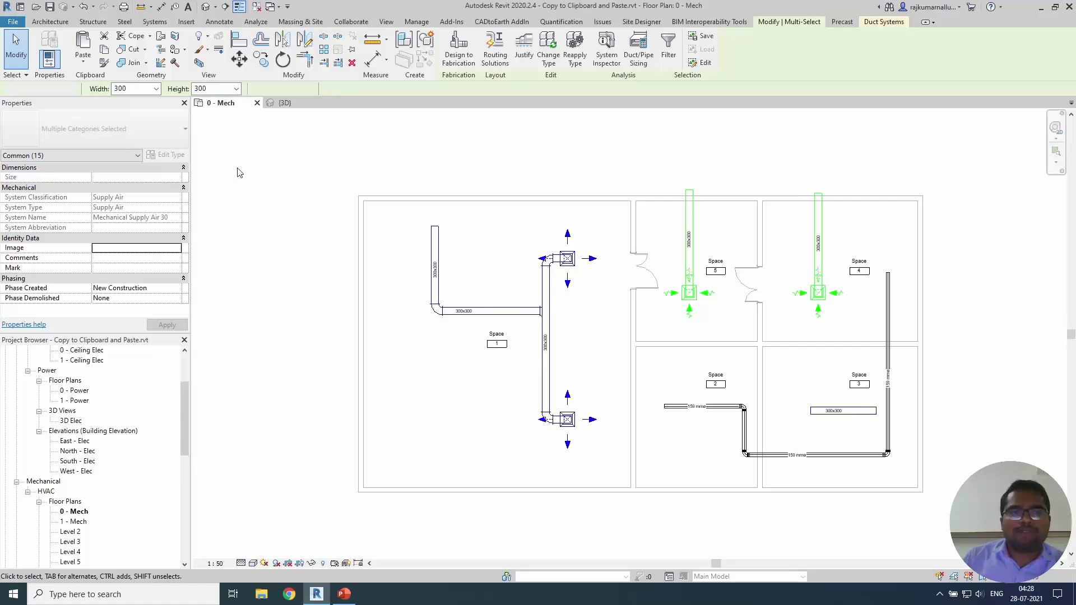
left_click(83, 62)
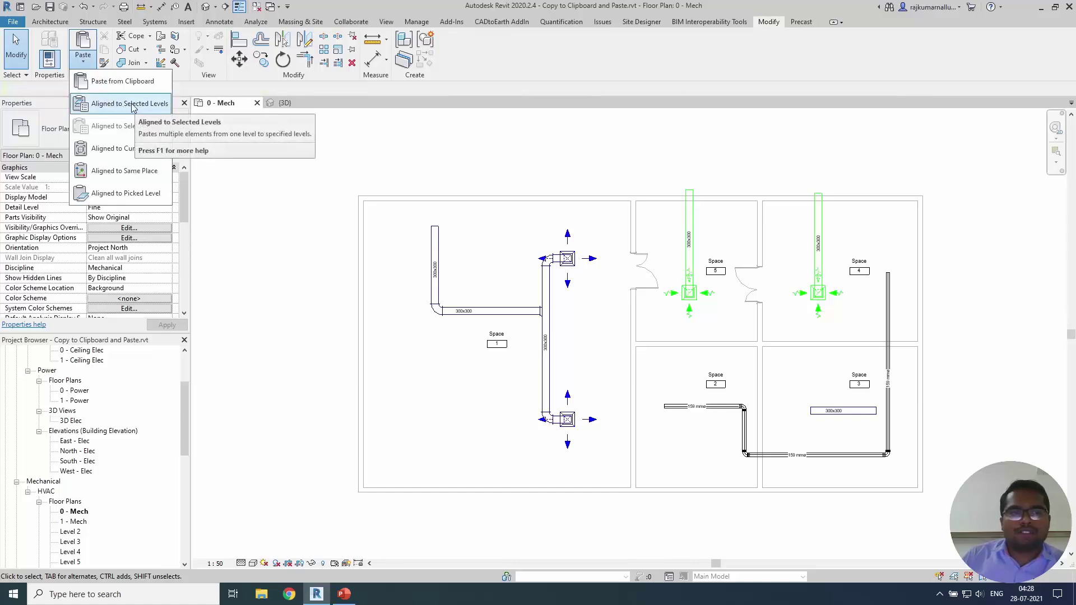
left_click(344, 594)
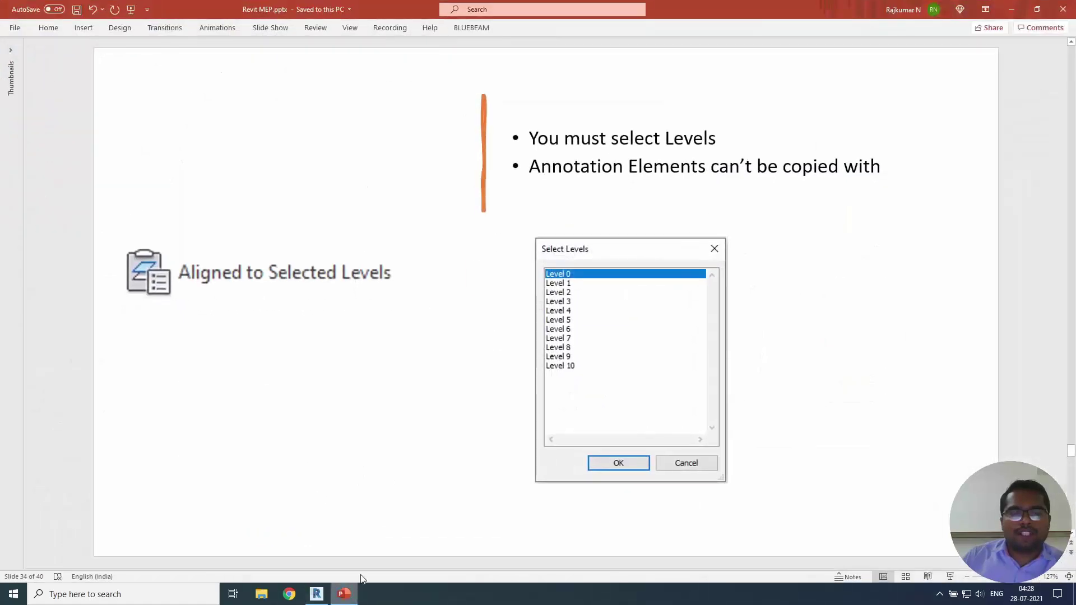
scroll(396, 440, "down", 1)
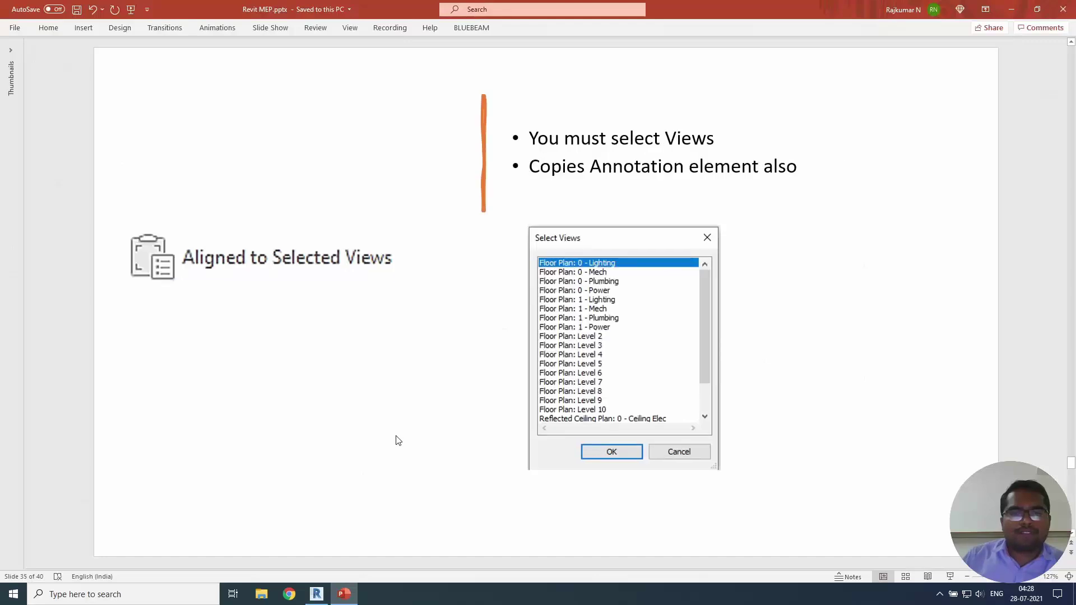
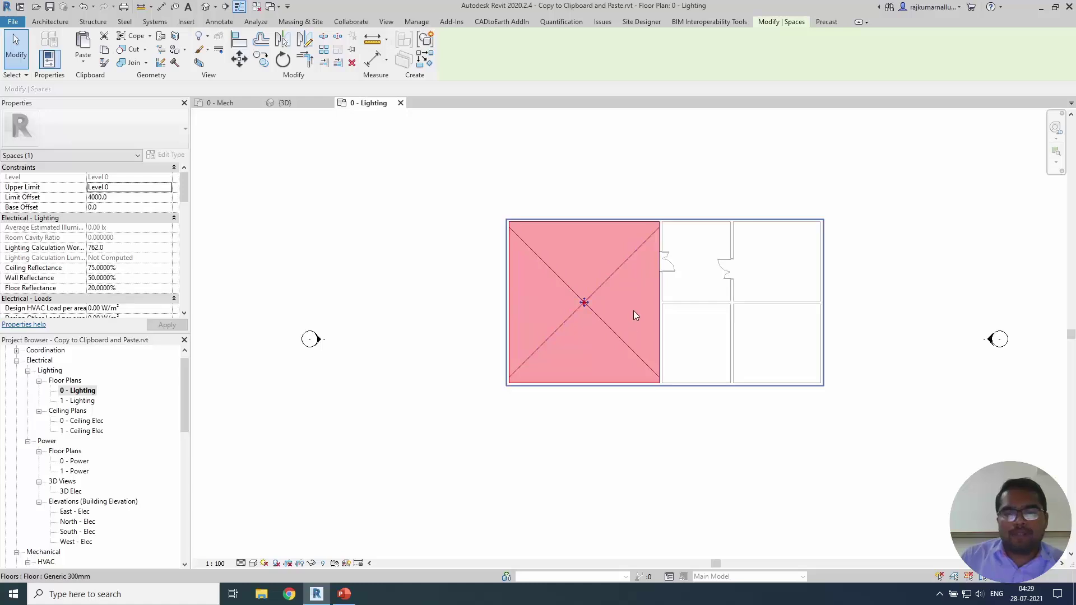
Deselect the space in the 0 - Lighting floor plan and return to the 0 - Mech floor plan.
middle_click_drag(634, 312, 562, 326)
scroll(504, 311, "up", 2)
left_click(328, 461)
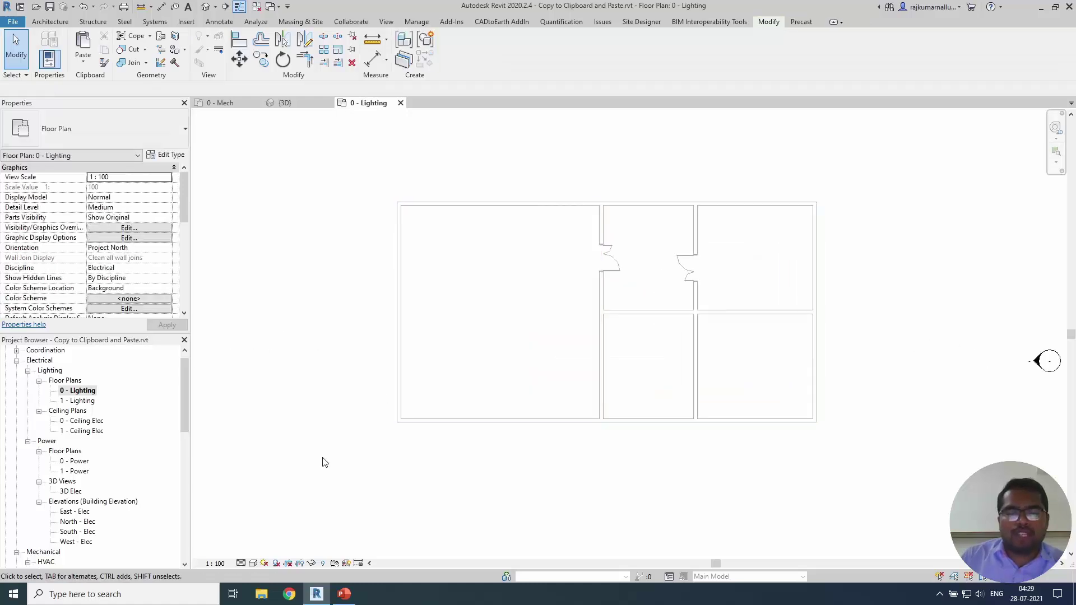
scroll(322, 461, "down", 2)
left_click(78, 521)
scroll(92, 524, "down", 3)
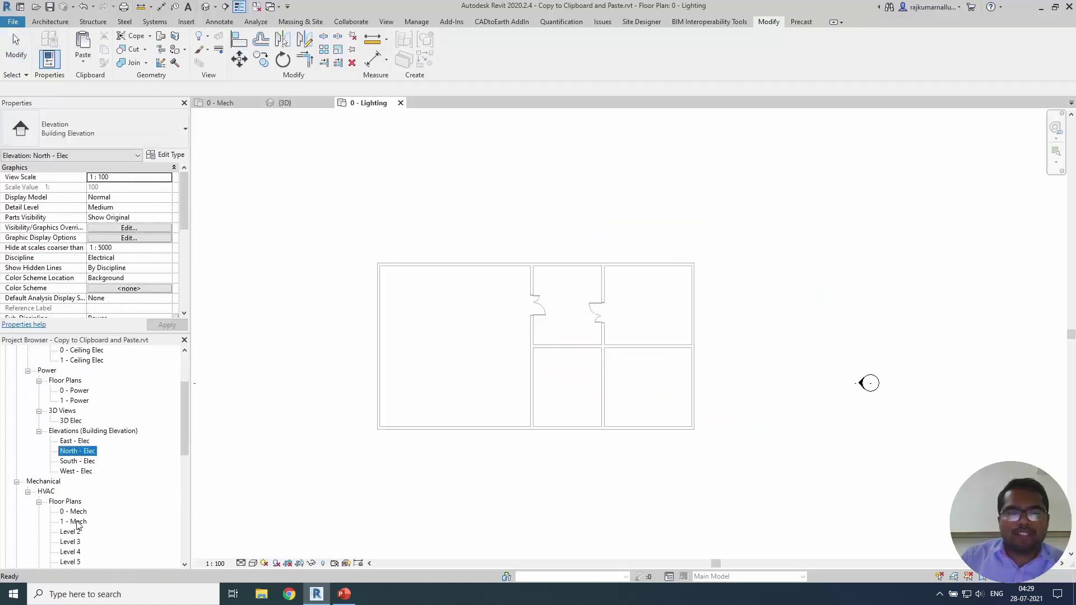
double_click(84, 493)
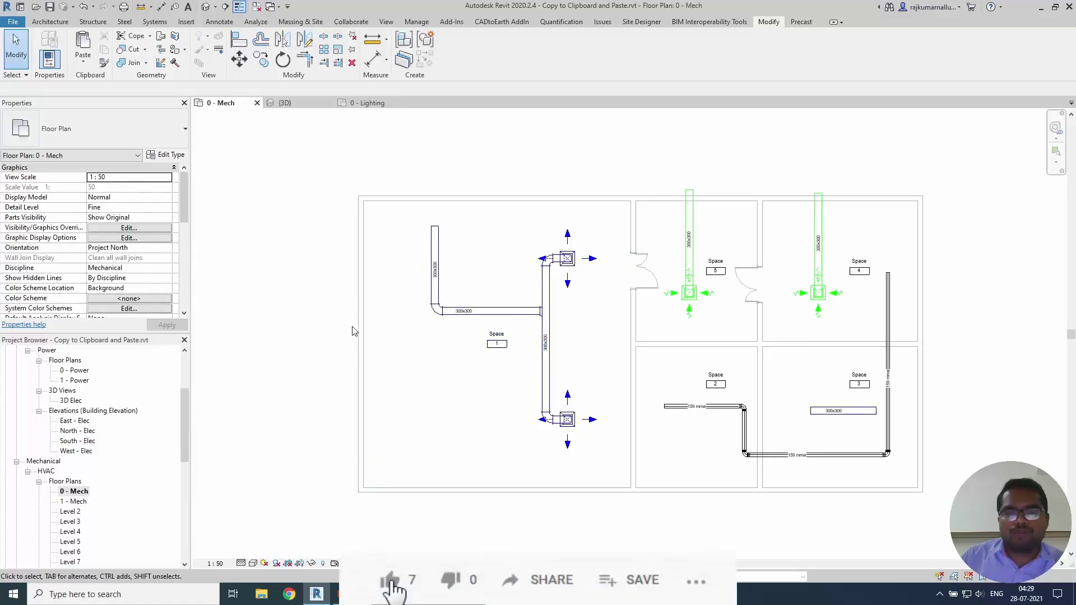
Highlight the 0 - Mech, 0 - Power and 0 - Lighting floor plans in the Project Browser, ending with only 0 - Mech selected.
left_click(74, 492)
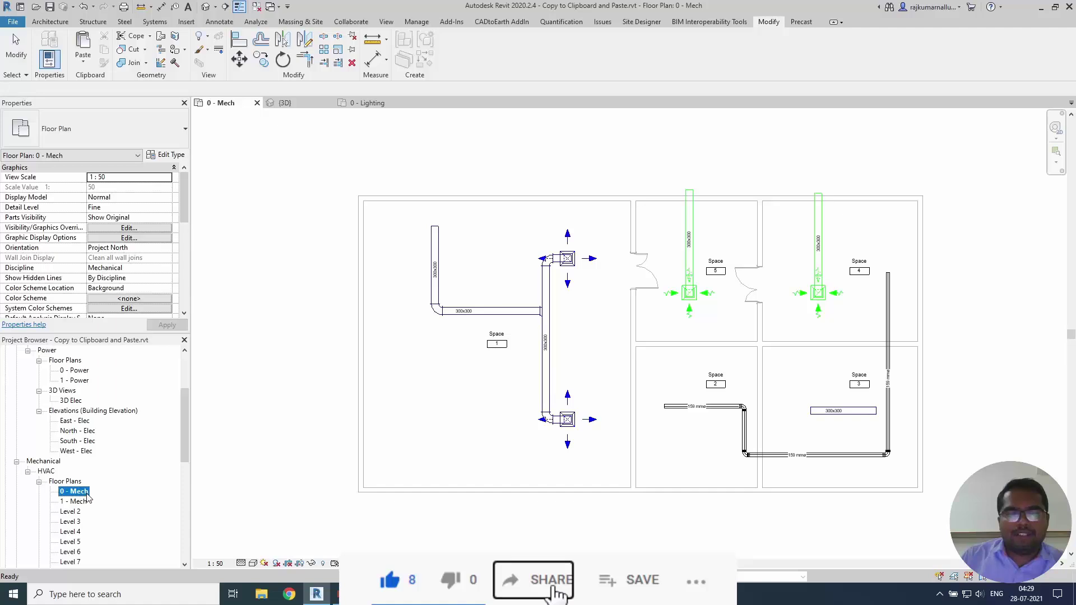
left_click(78, 370, "ctrl")
scroll(83, 382, "up", 7)
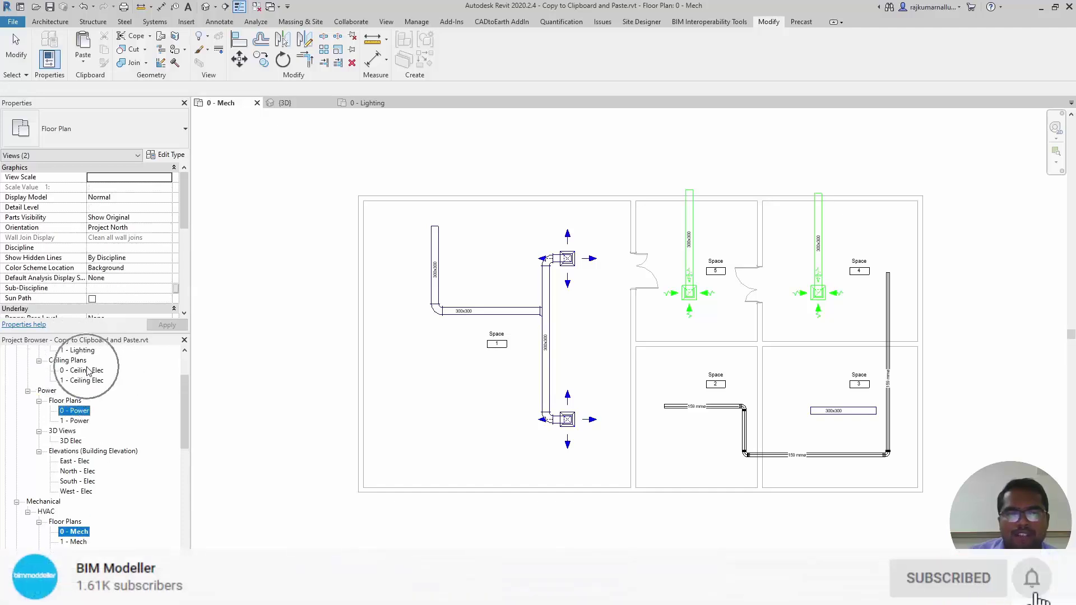
left_click(82, 370, "ctrl")
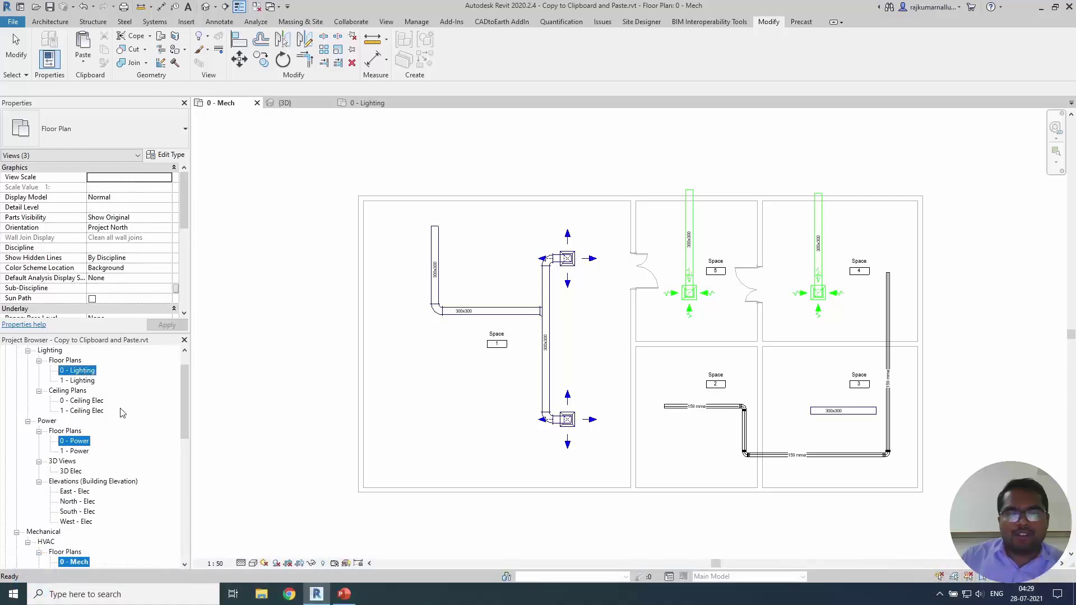
scroll(123, 413, "down", 1)
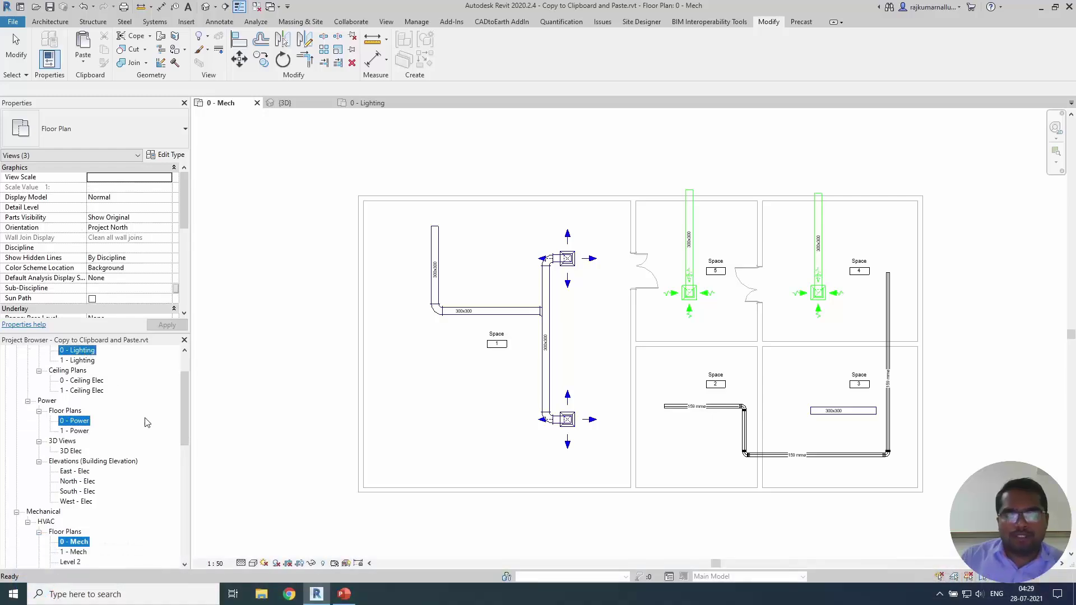
scroll(147, 422, "up", 1)
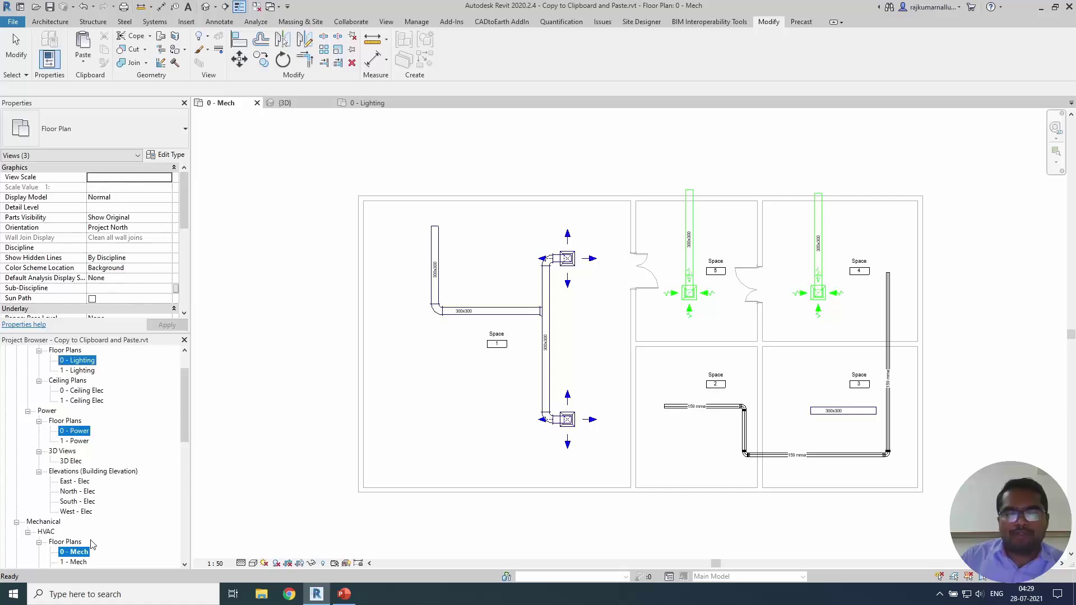
left_click(78, 556)
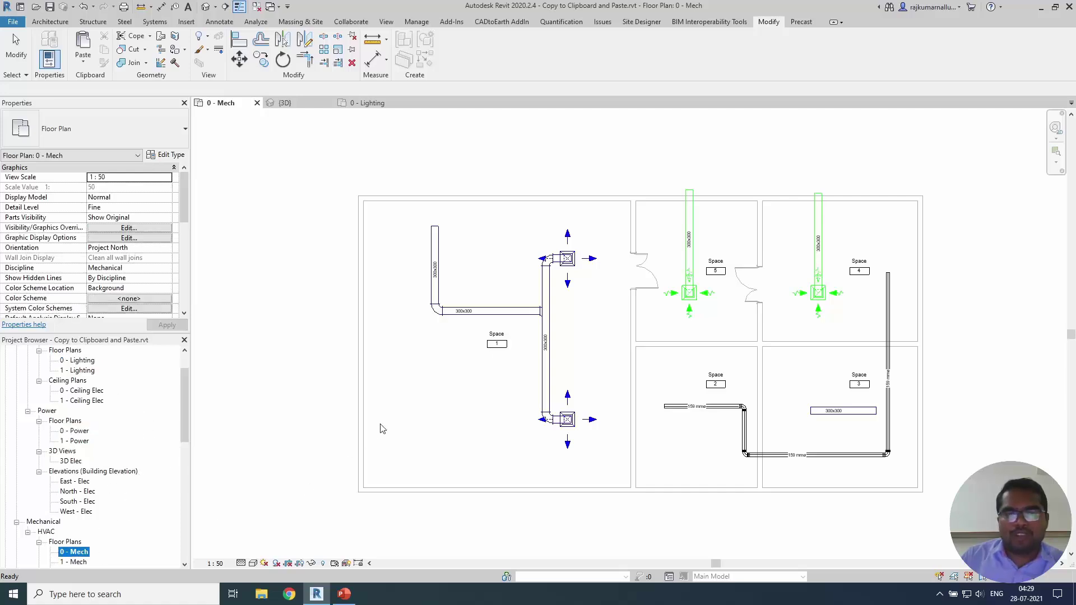
Select all space tags in the 0 - Mech floor plan and copy them to the clipboard.
left_click(496, 344)
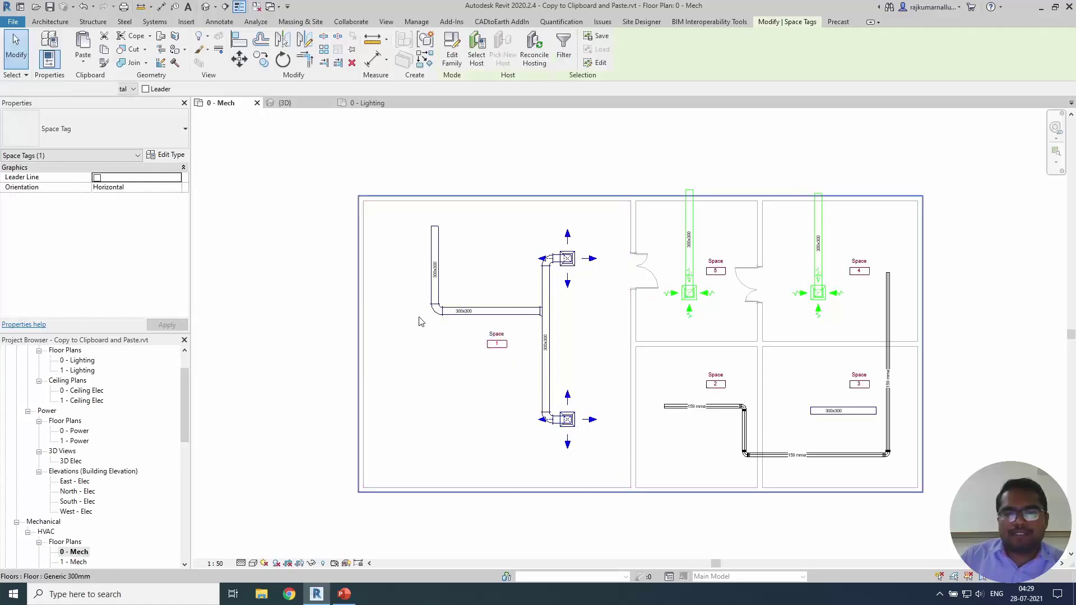
left_click(300, 307)
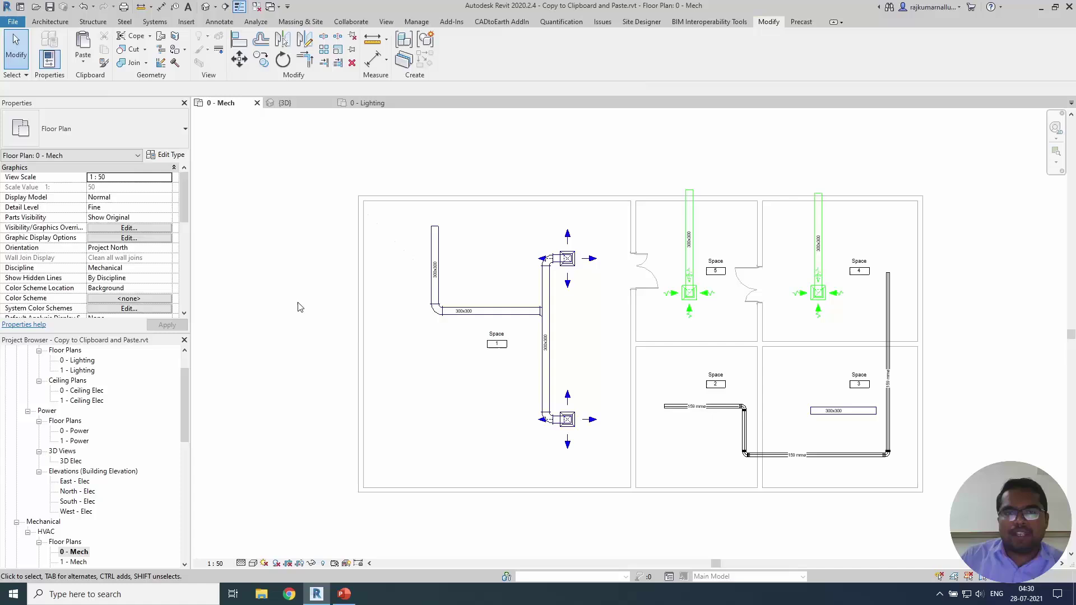
left_click(497, 344)
right_click(492, 338)
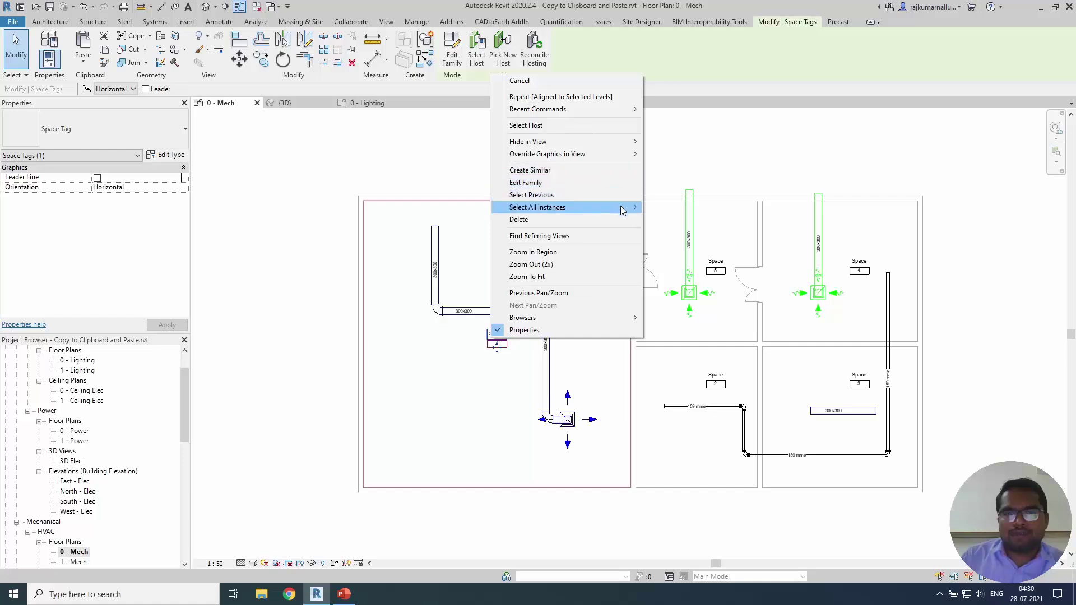
mouse_move(627, 207)
left_click(672, 208)
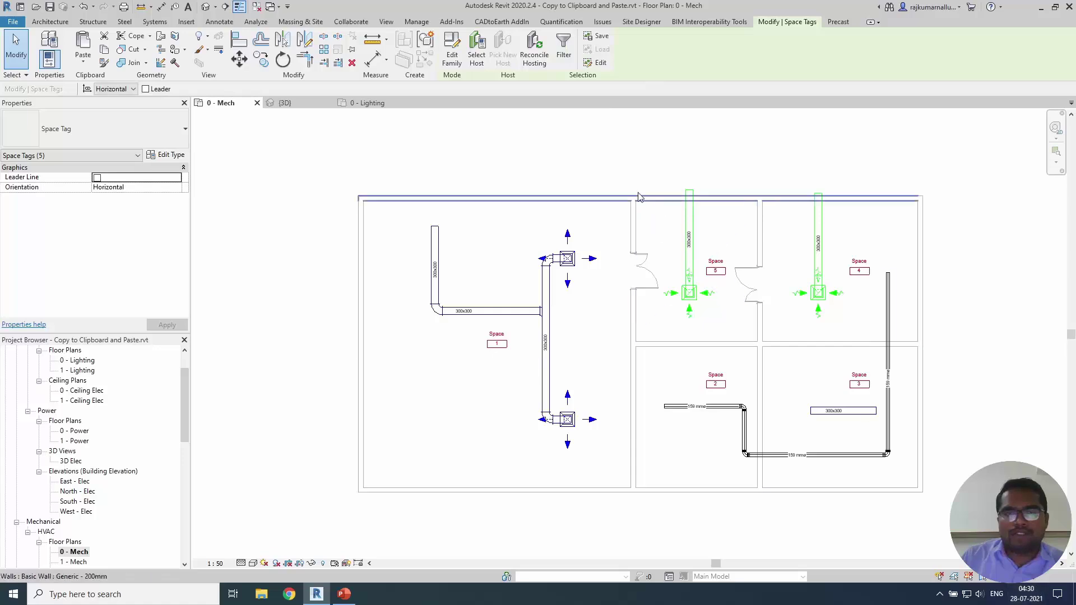
left_click(103, 50)
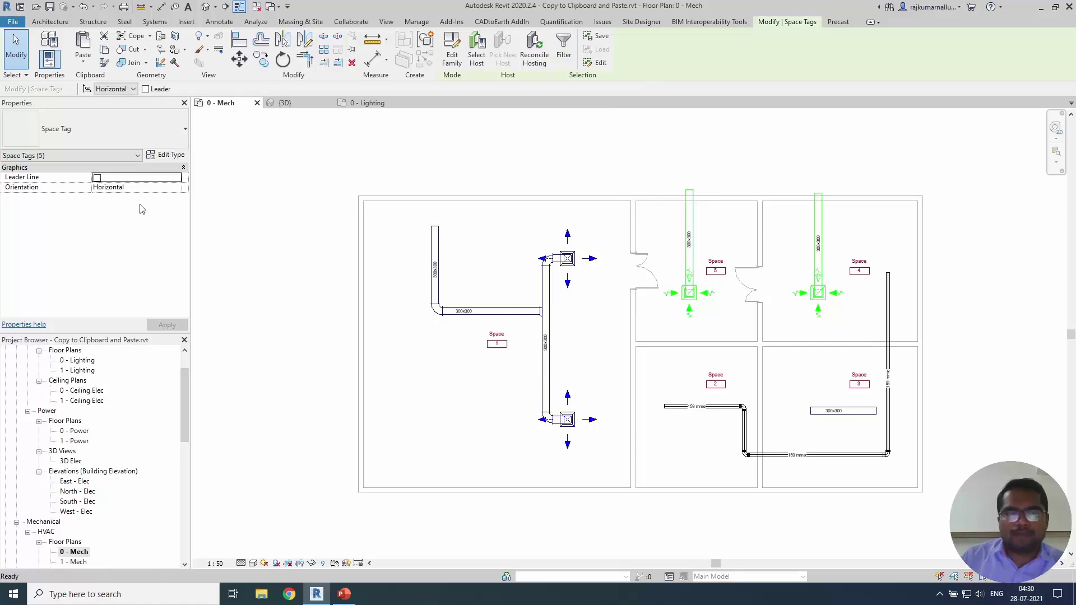
Paste the copied space tags aligned to the selected views Floor Plan: 0 - Lighting and Floor Plan: 0 - Power.
left_click(82, 390)
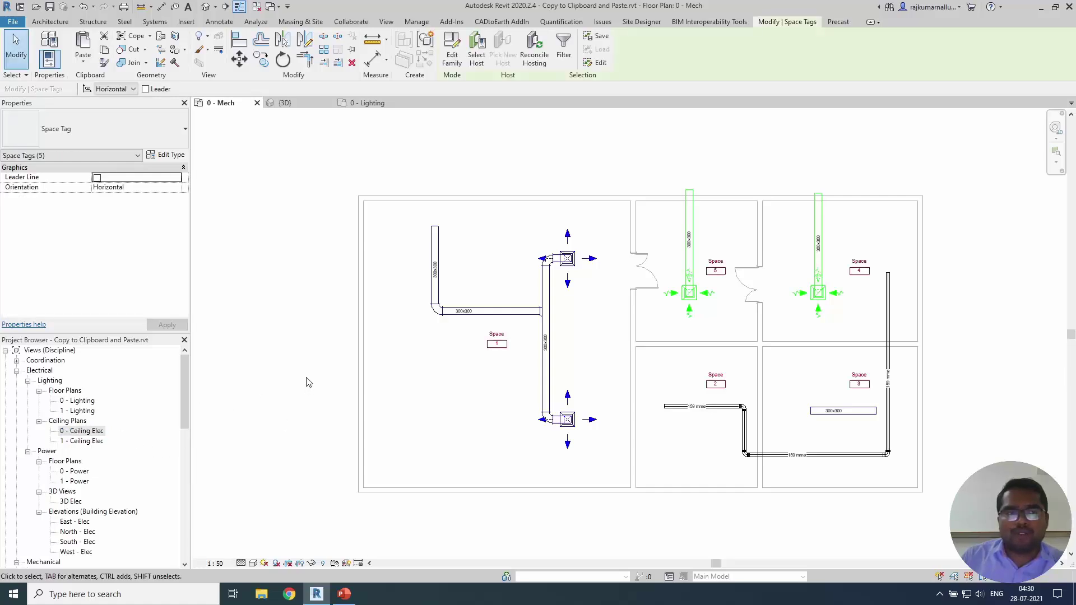
left_click(83, 58)
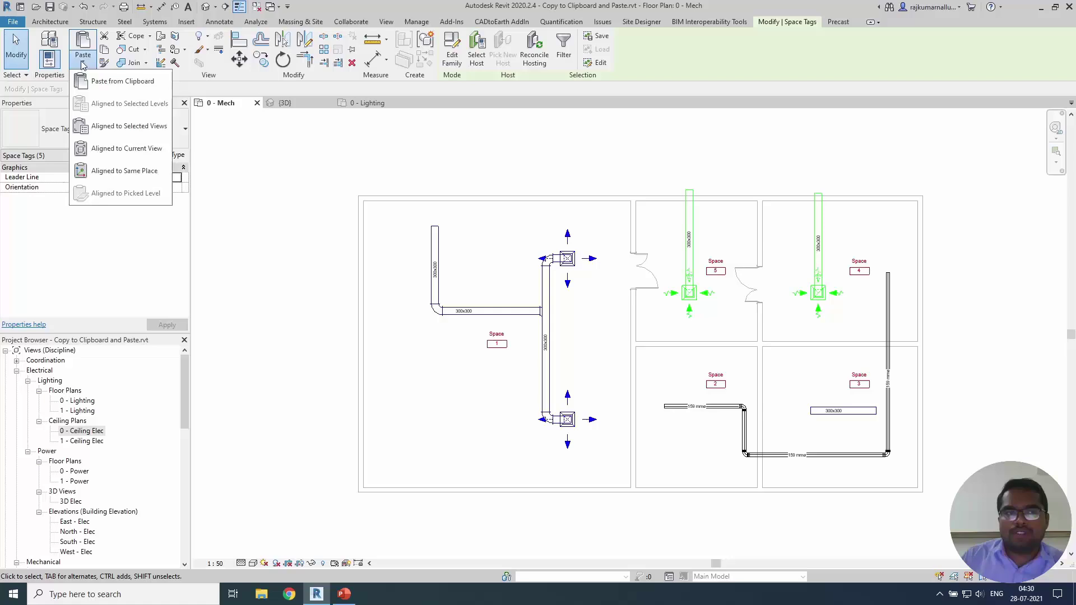
left_click(127, 129)
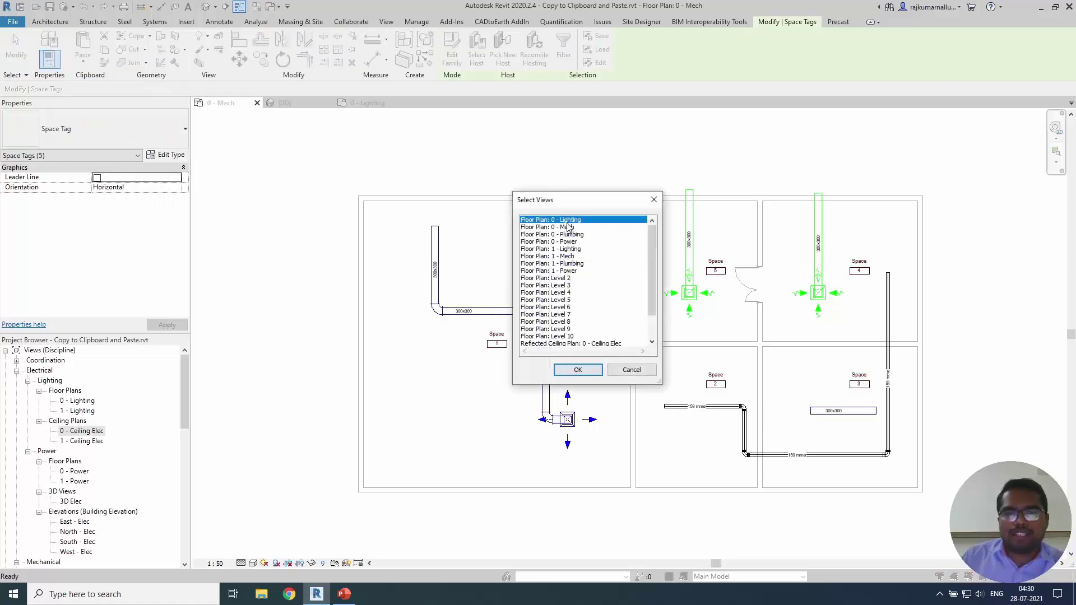
left_click(568, 244, "ctrl")
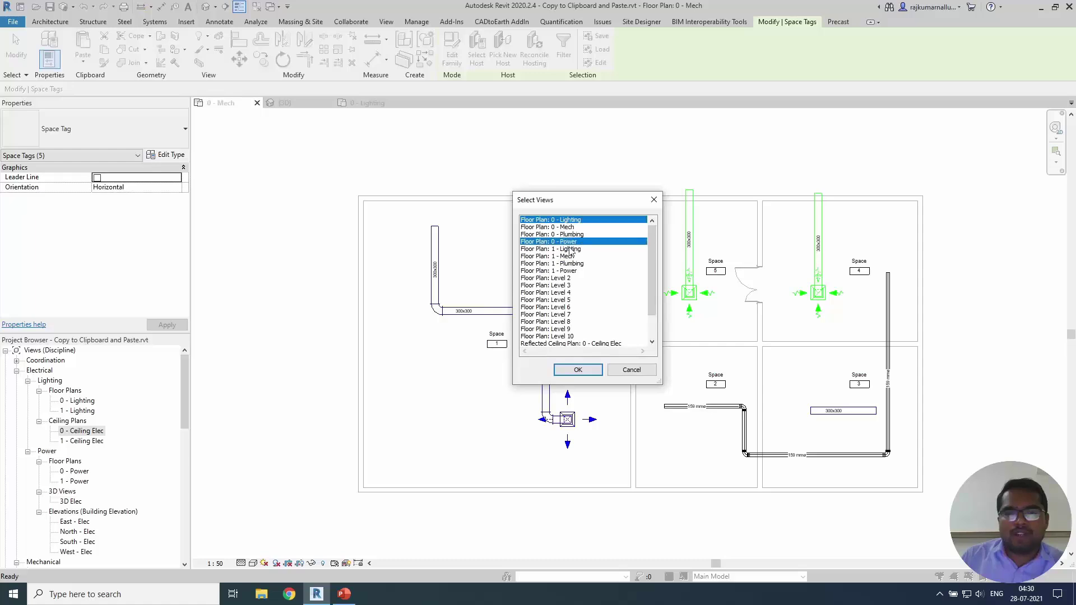
left_click(577, 369)
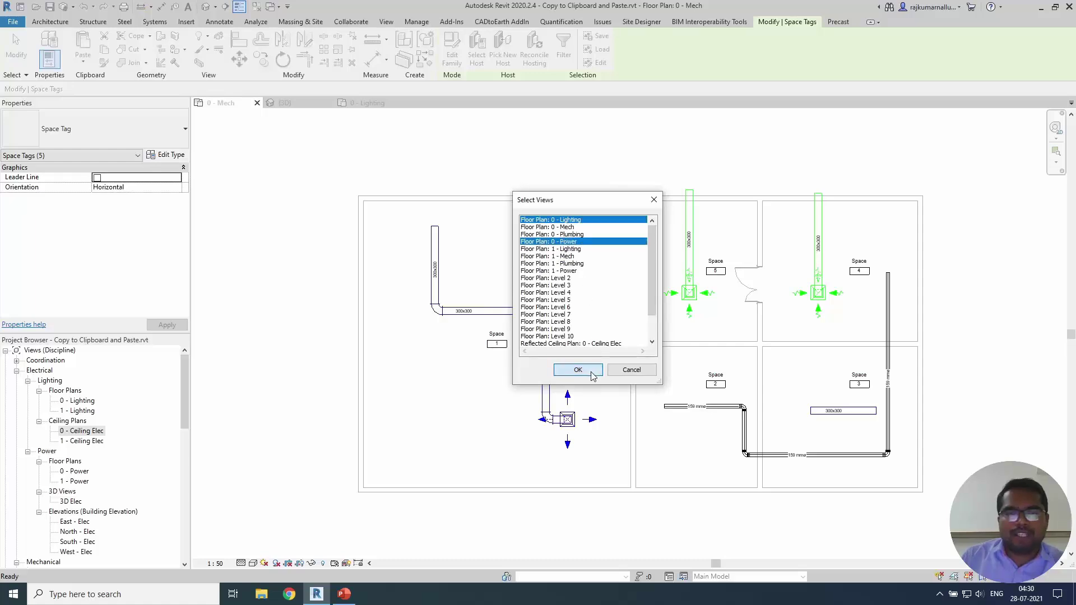
Open the 0 - Lighting and 0 - Power floor plans to check the pasted space tags.
double_click(78, 400)
middle_click_drag(427, 438, 536, 395)
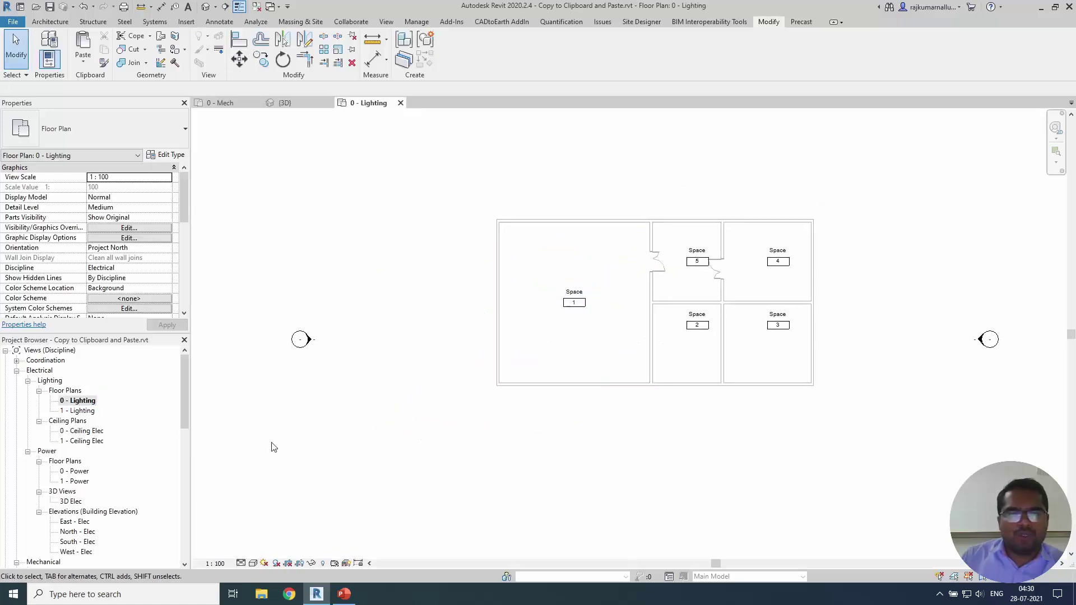
double_click(79, 472)
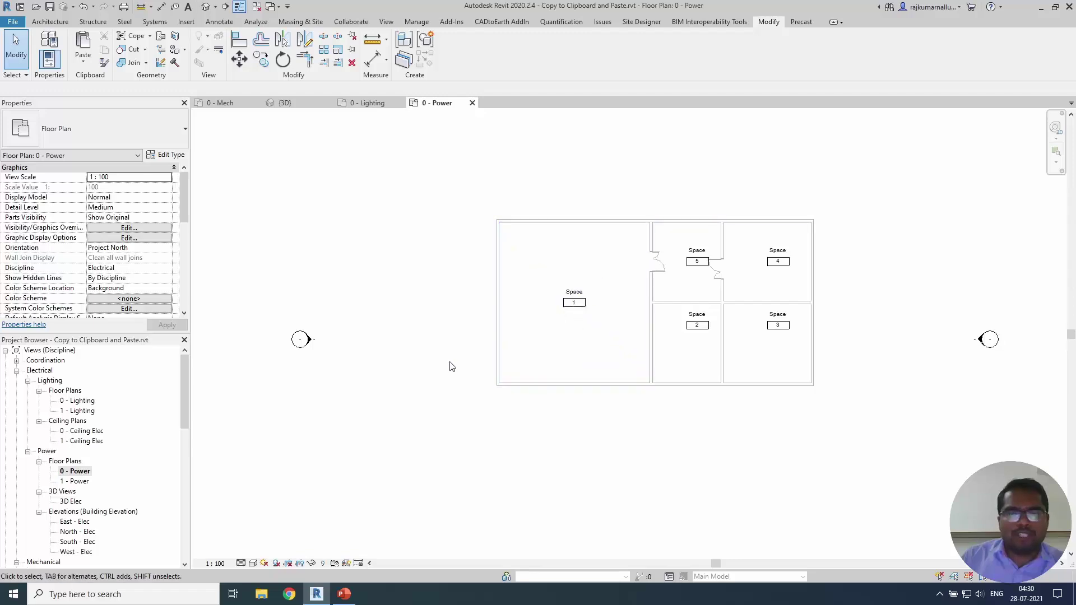
Paste the space tags aligned to the Floor Plan: 0 - Lighting view again and clear the selection.
left_click(83, 58)
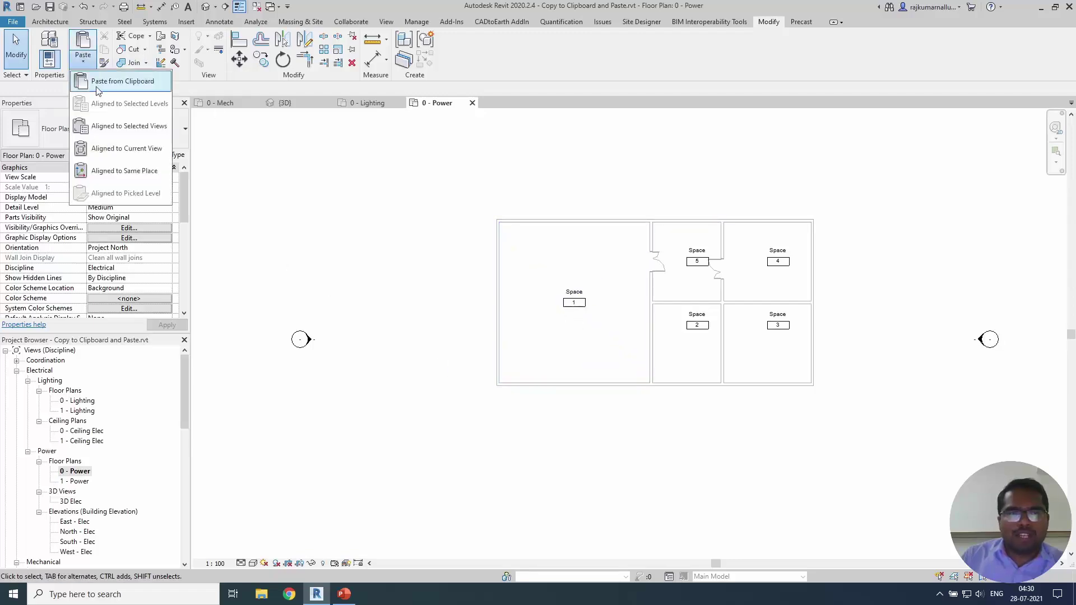
left_click(115, 133)
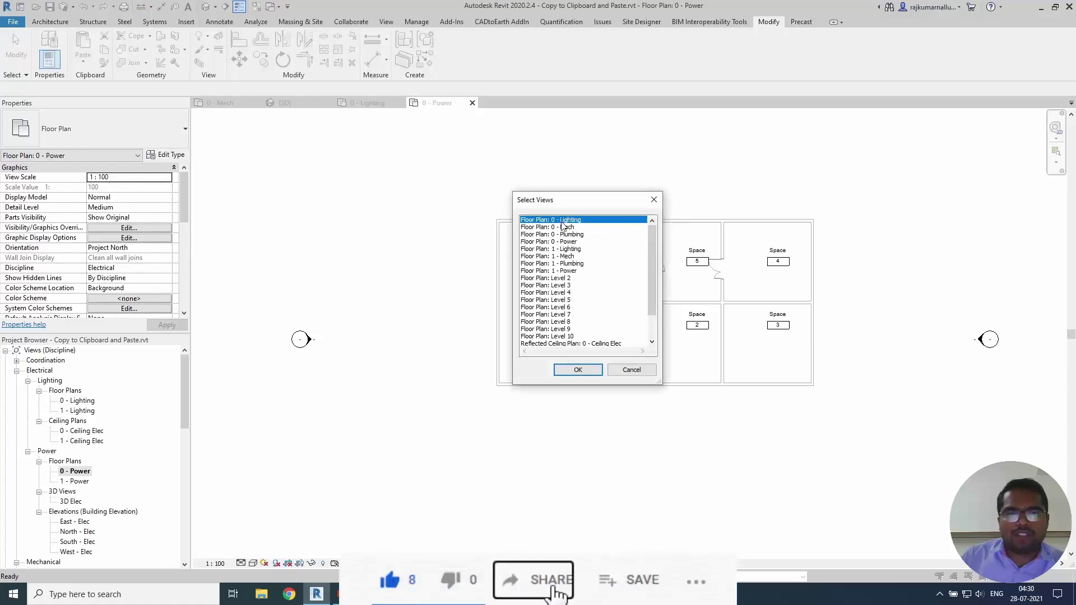
left_click(577, 370)
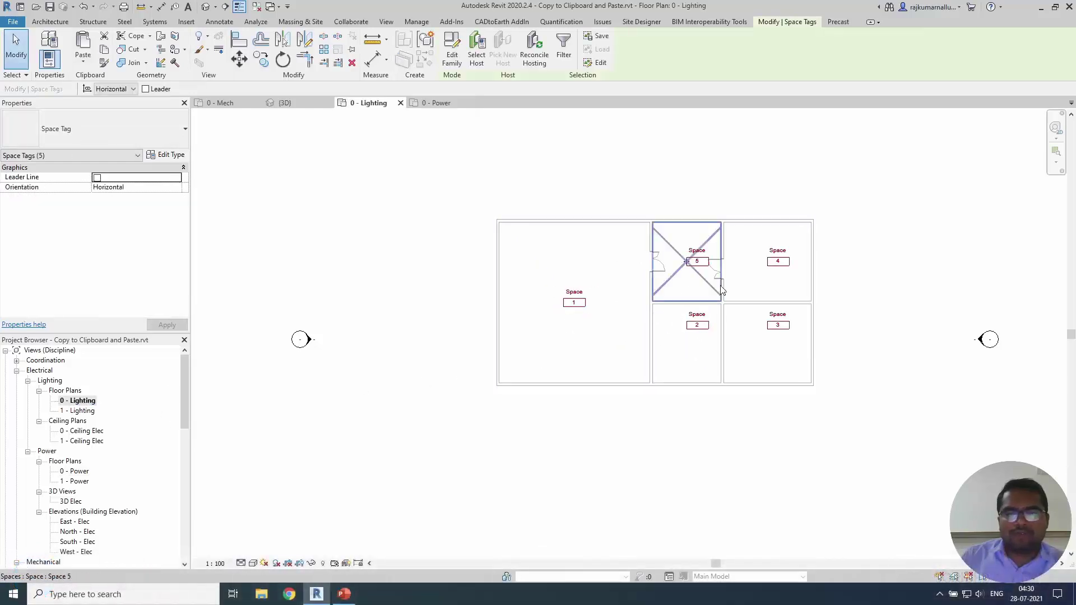
left_click(638, 441)
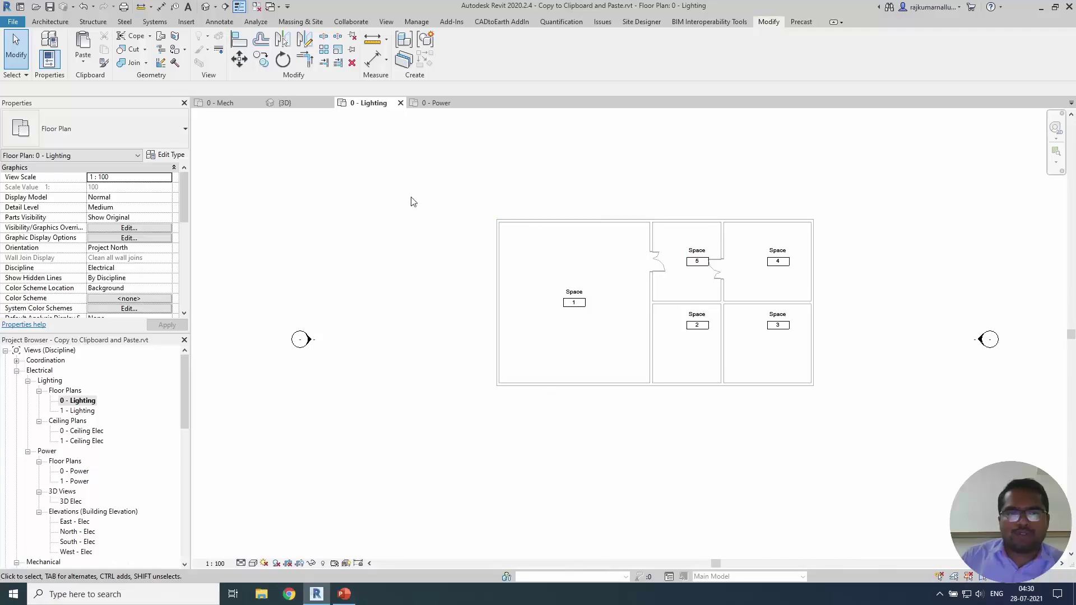
Close the 0 - Lighting and 0 - Power views and switch to PowerPoint's Aligned to Selected Views slide.
left_click(400, 103)
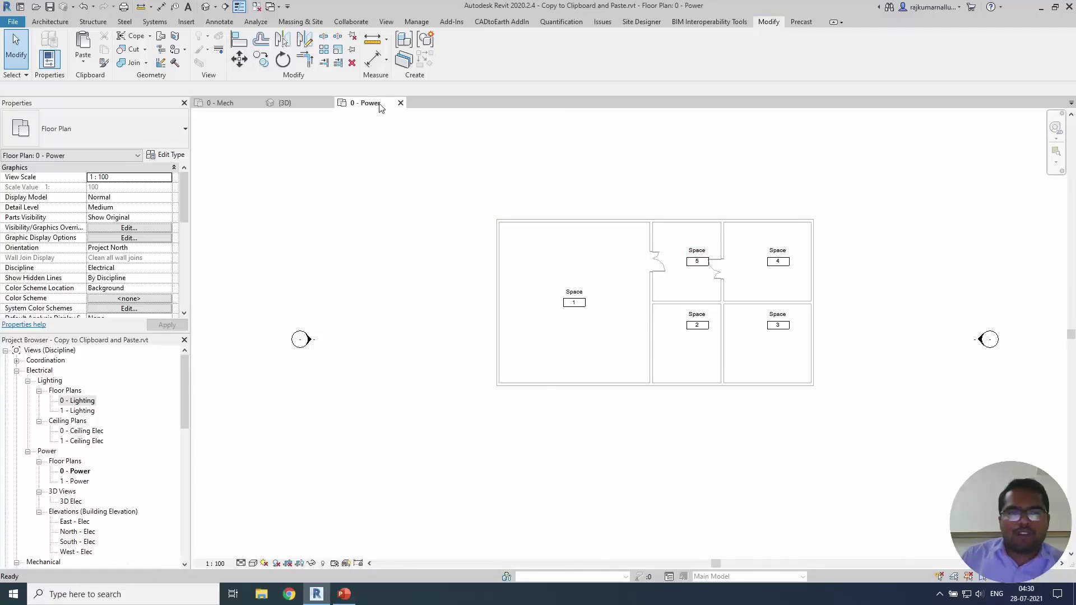
left_click(392, 102)
left_click(344, 594)
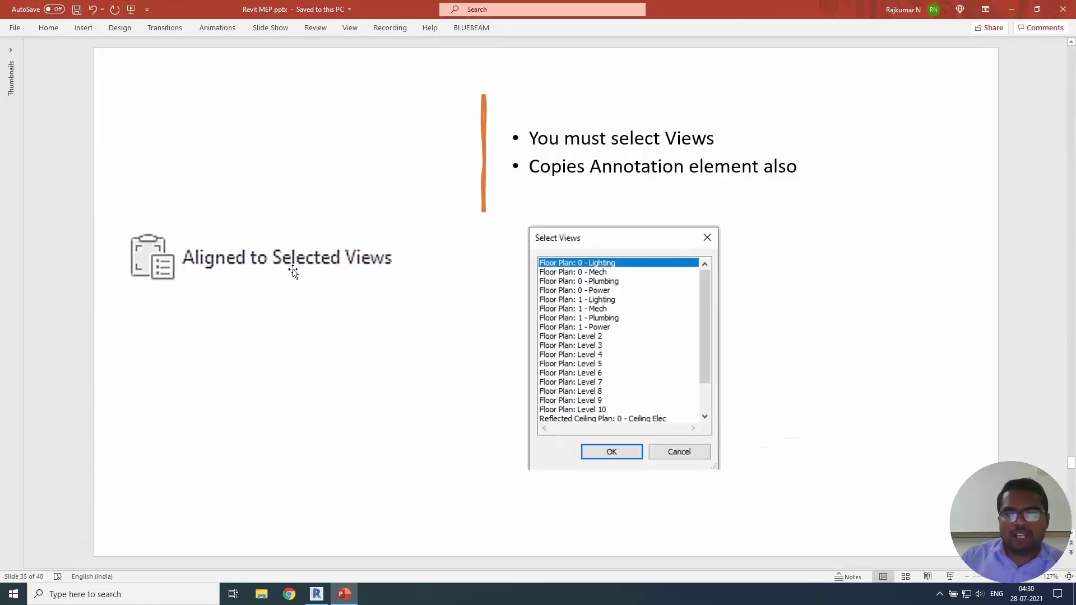
Return to Revit and select the exhaust duct layout with its tags around space 5 in the 0 - Mech floor plan.
left_click(353, 593)
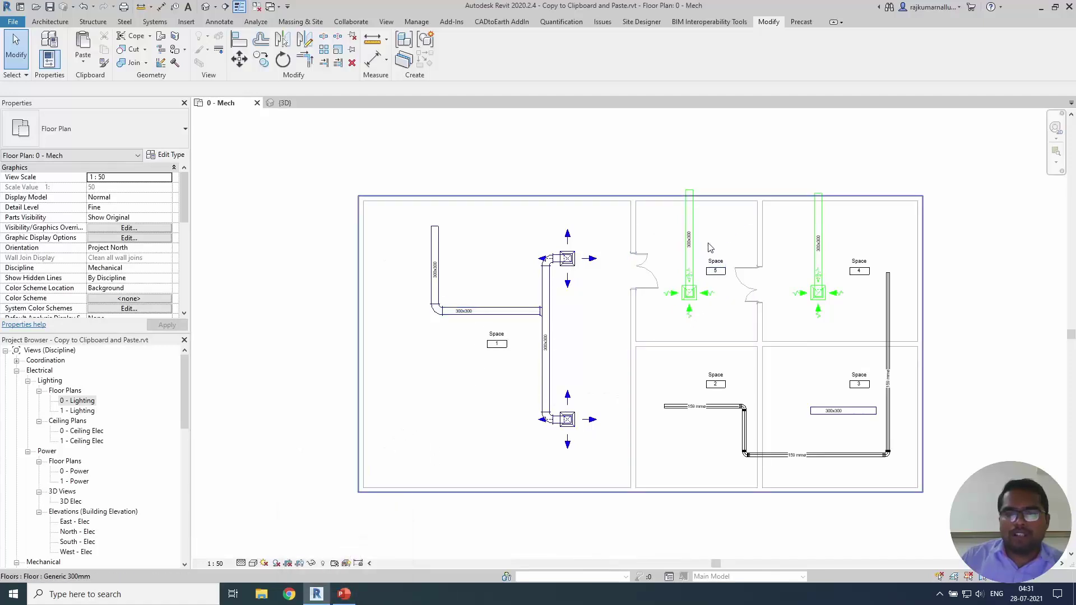
key("Tab")
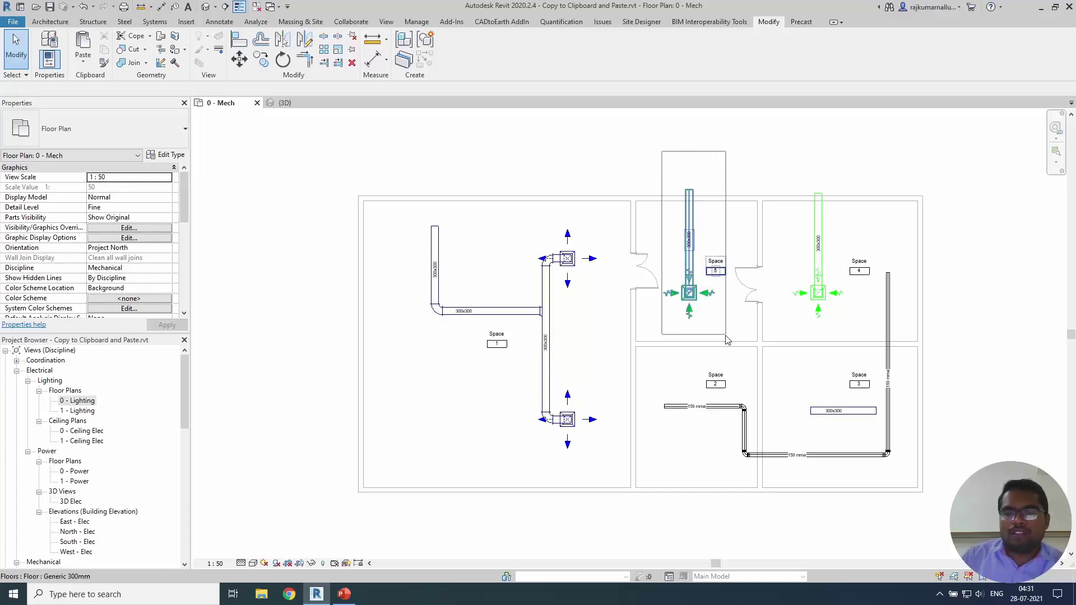
left_click(693, 275)
Switch to PowerPoint, advance to the Aligned to Current View slide, and return to the 0 - Mech floor plan in Revit.
left_click(344, 594)
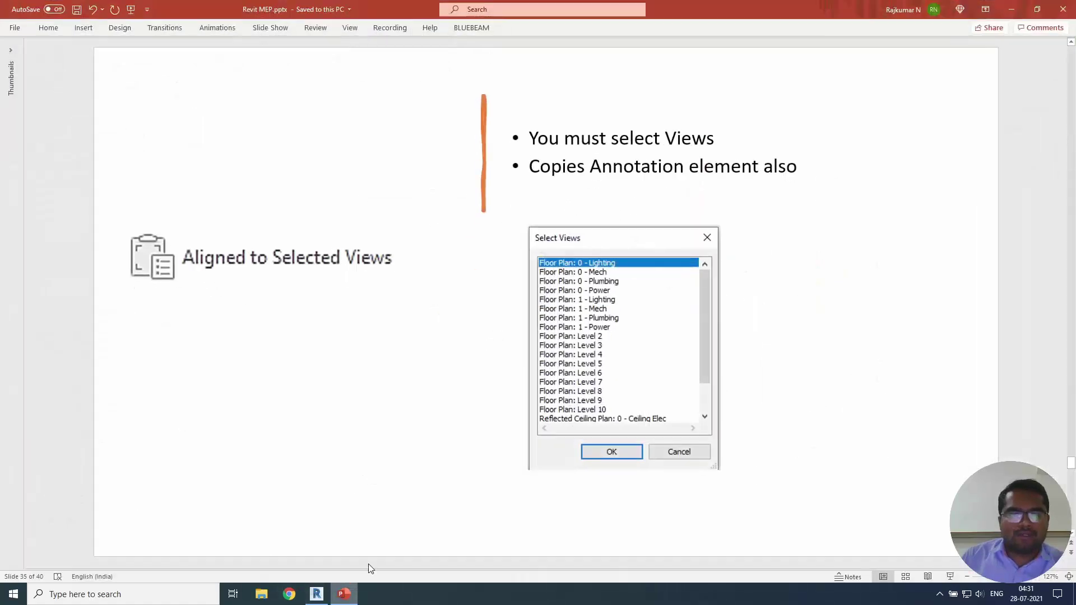
scroll(253, 463, "down", 1)
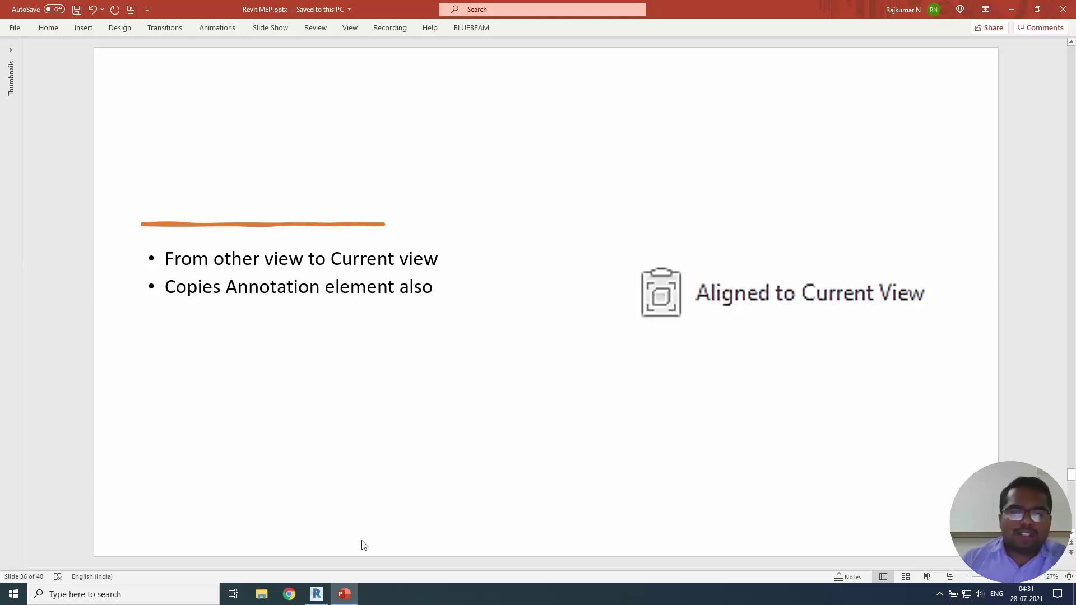
left_click(344, 594)
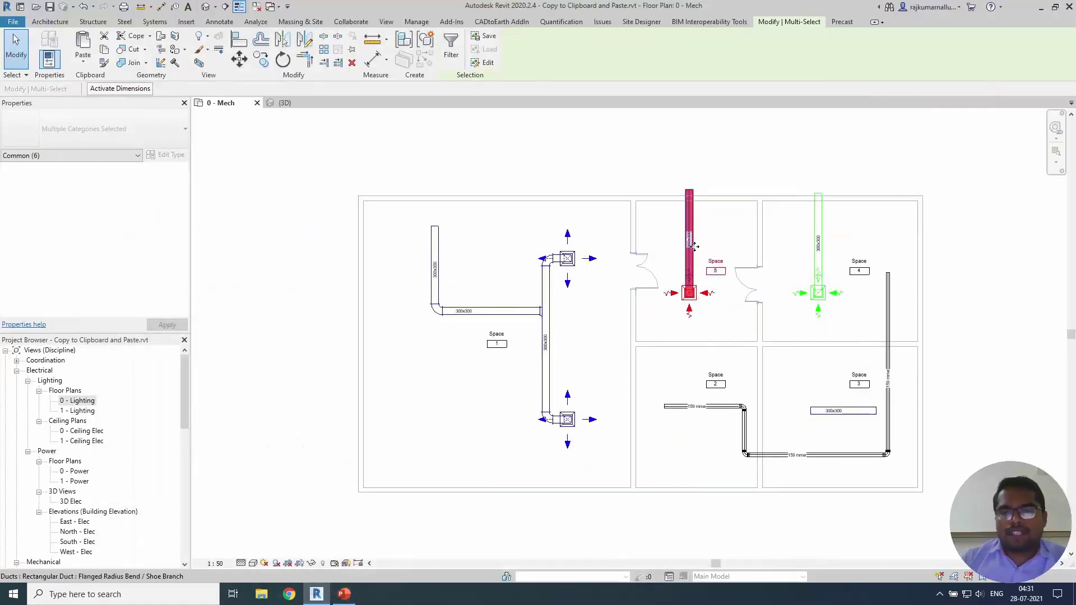
Select the two exhaust ducts by spaces 5 and 4 with their air terminals and duct tags, excluding space tags, and copy them to the clipboard.
left_click(690, 247)
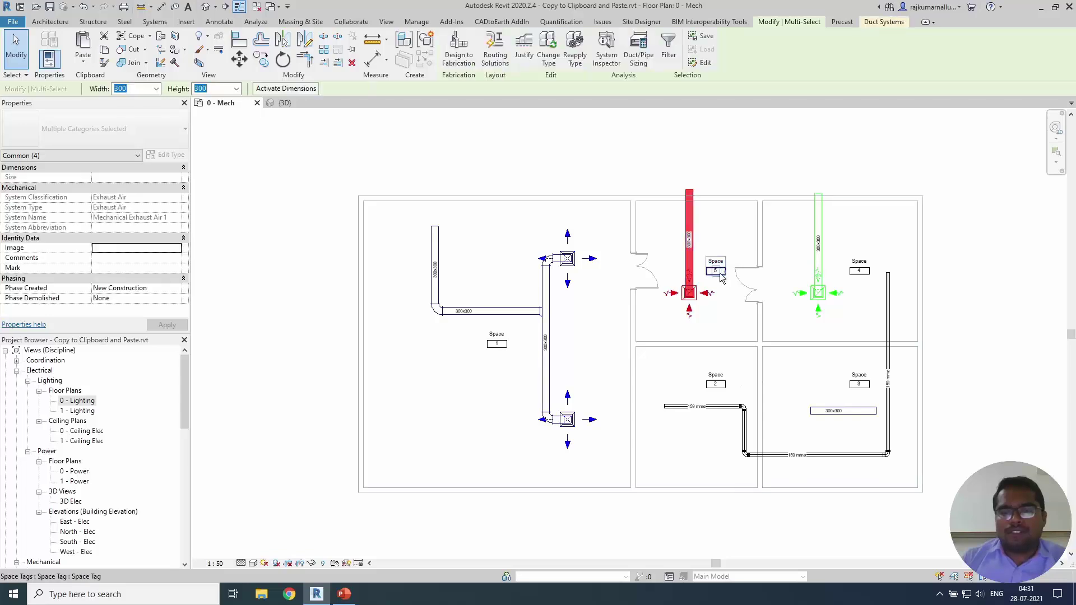
left_click(717, 272, "ctrl")
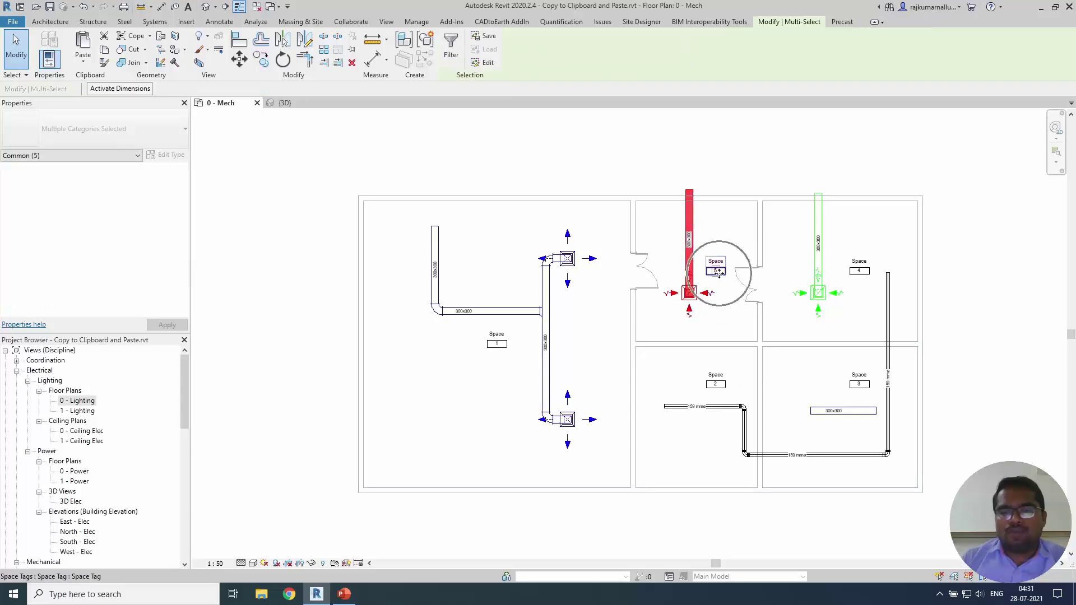
left_click(818, 271, "ctrl")
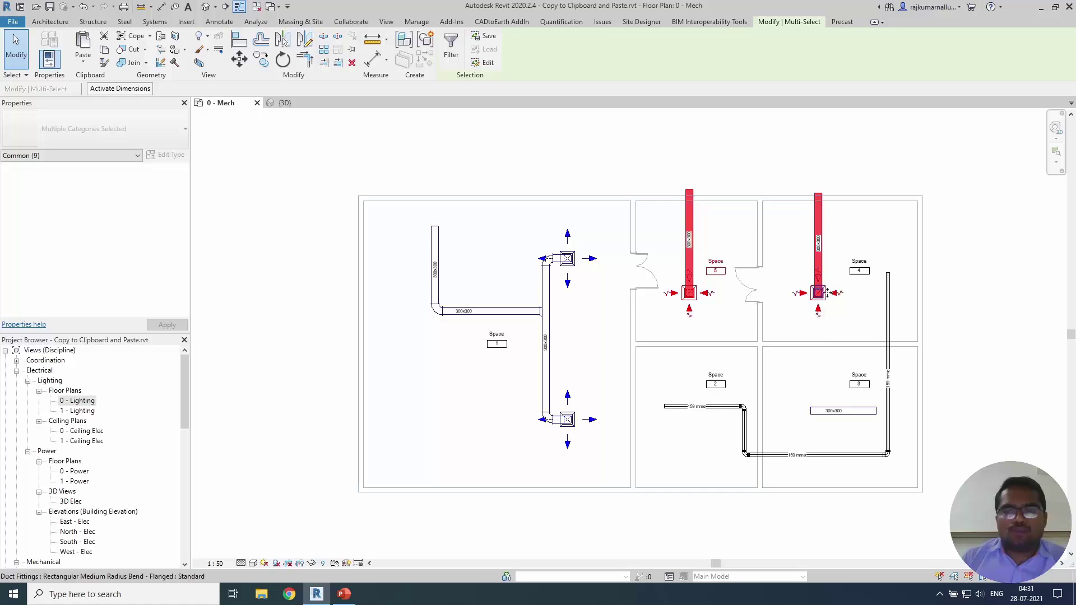
left_click_drag(663, 168, 847, 277, "ctrl")
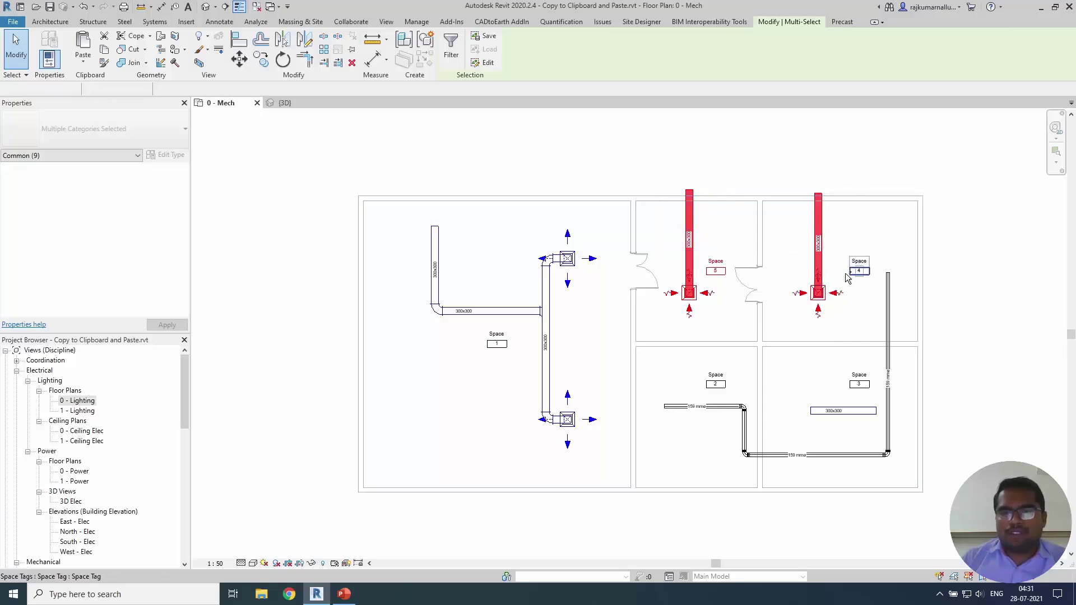
left_click(847, 277, "ctrl")
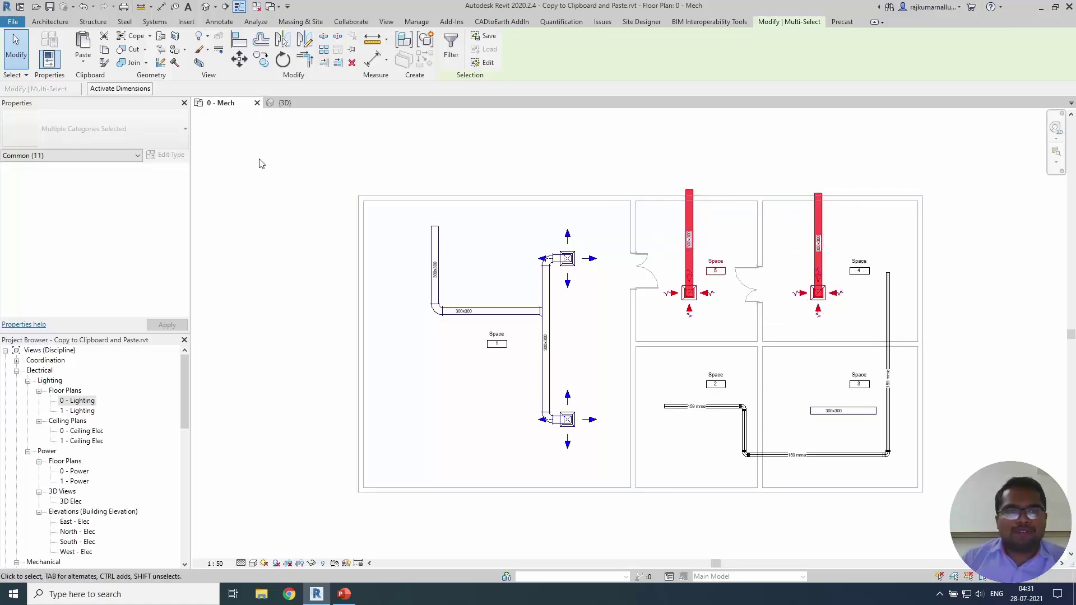
left_click(715, 268, "shift")
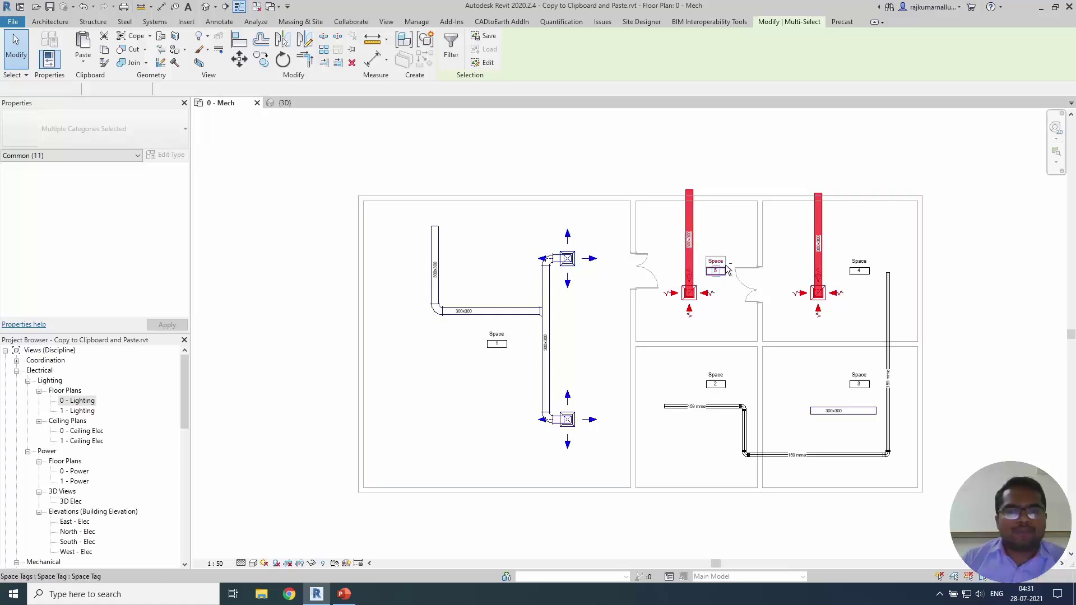
left_click(104, 50)
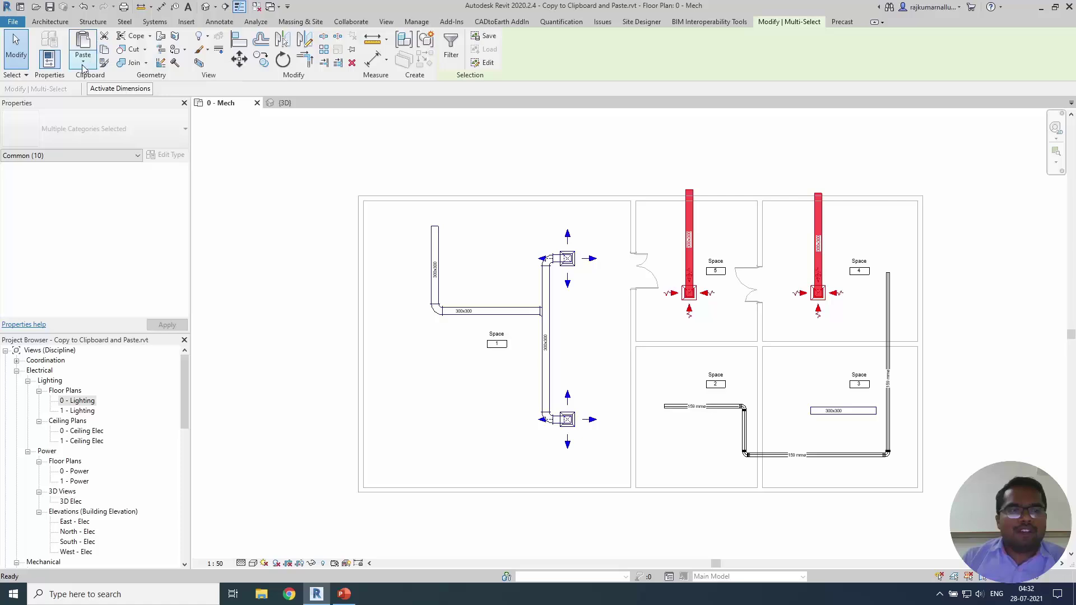
Open the 1 - Mech floor plan and paste the copied exhaust ducts and tags aligned to the current view.
left_click(83, 59)
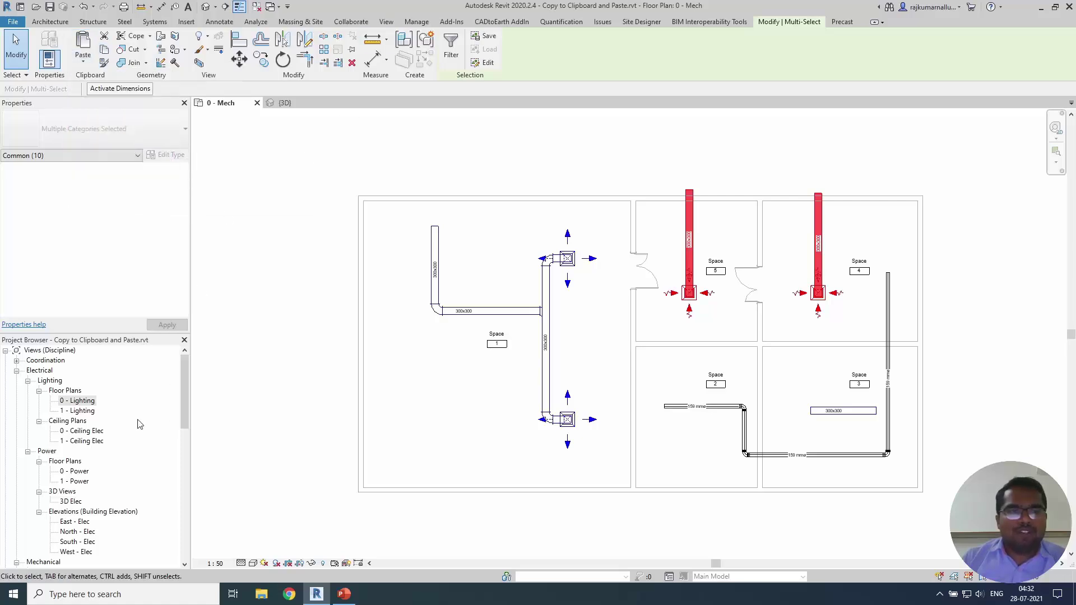
left_click(71, 521)
scroll(76, 513, "down", 5)
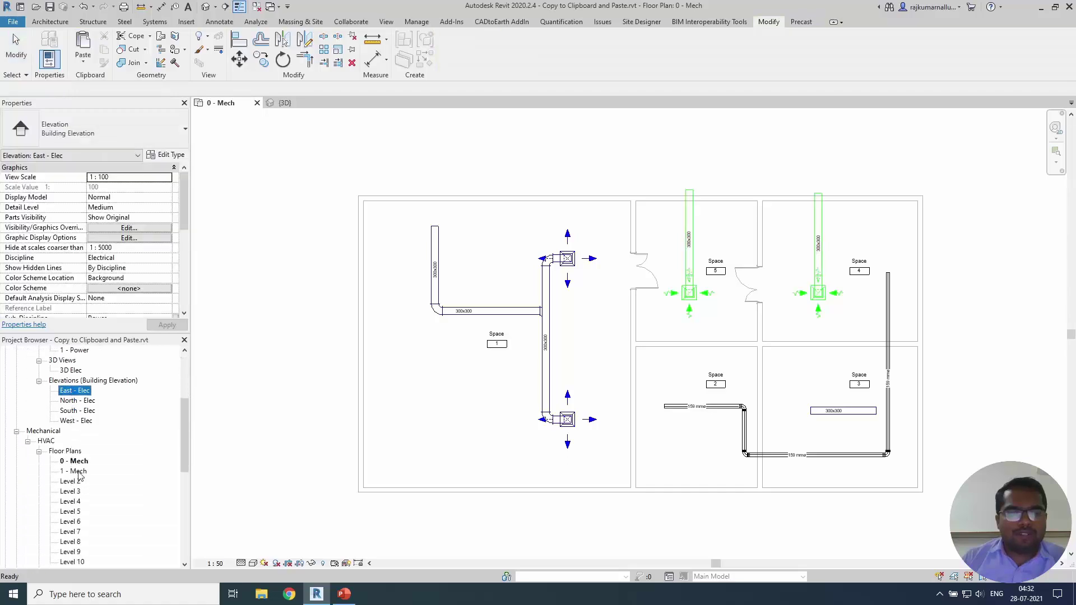
double_click(77, 473)
key("ctrl+v")
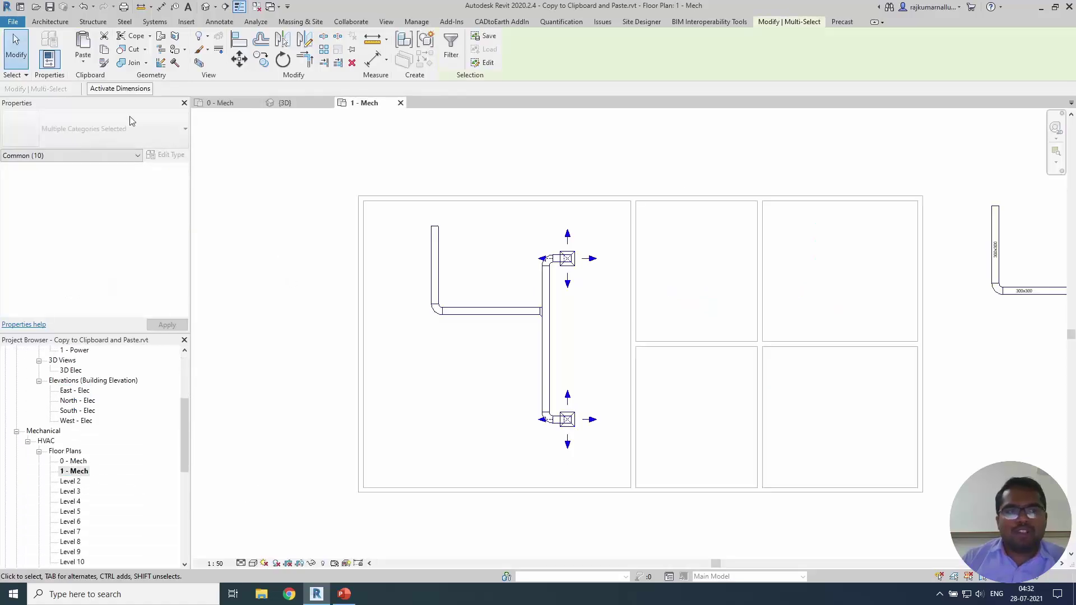
left_click(83, 62)
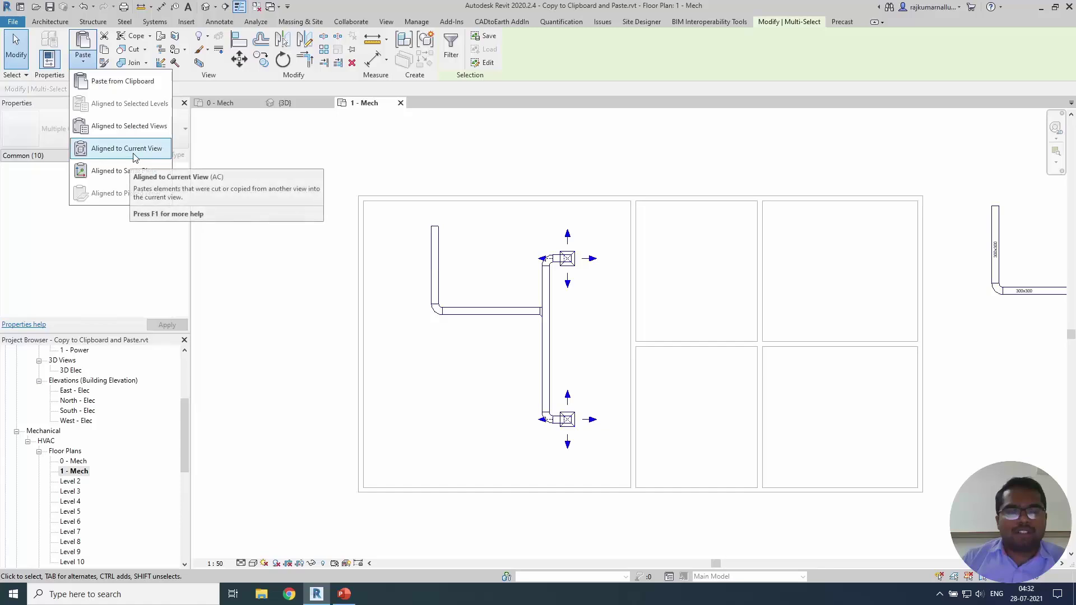
left_click(106, 152)
Inspect the pasted exhaust ducts in the 3D view and in the 1 - Mech floor plan.
left_click(283, 102)
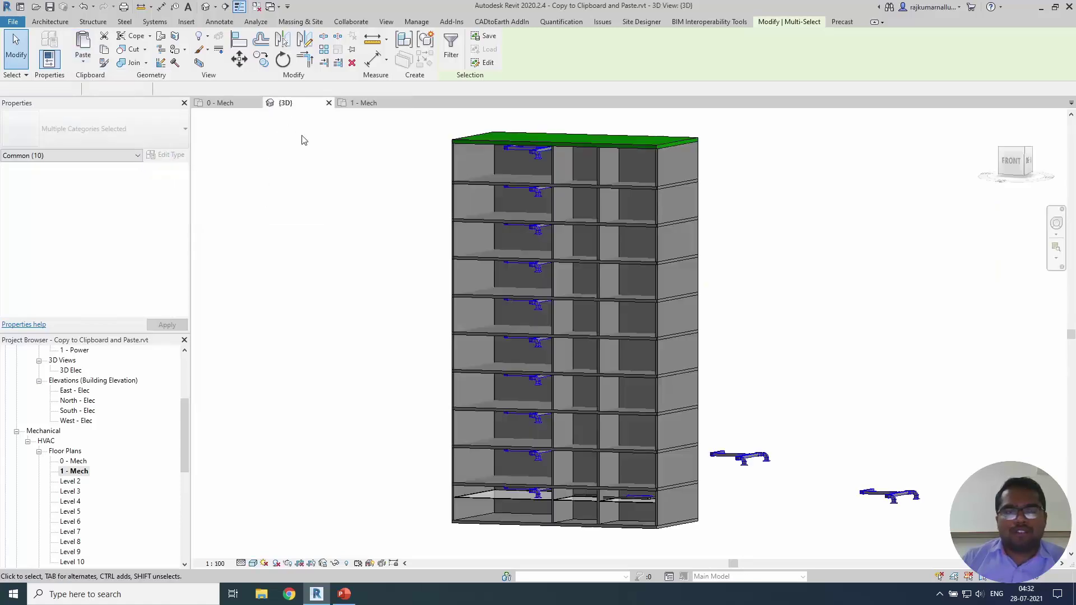
middle_click_drag(358, 423, 345, 468, "shift")
left_click(365, 104)
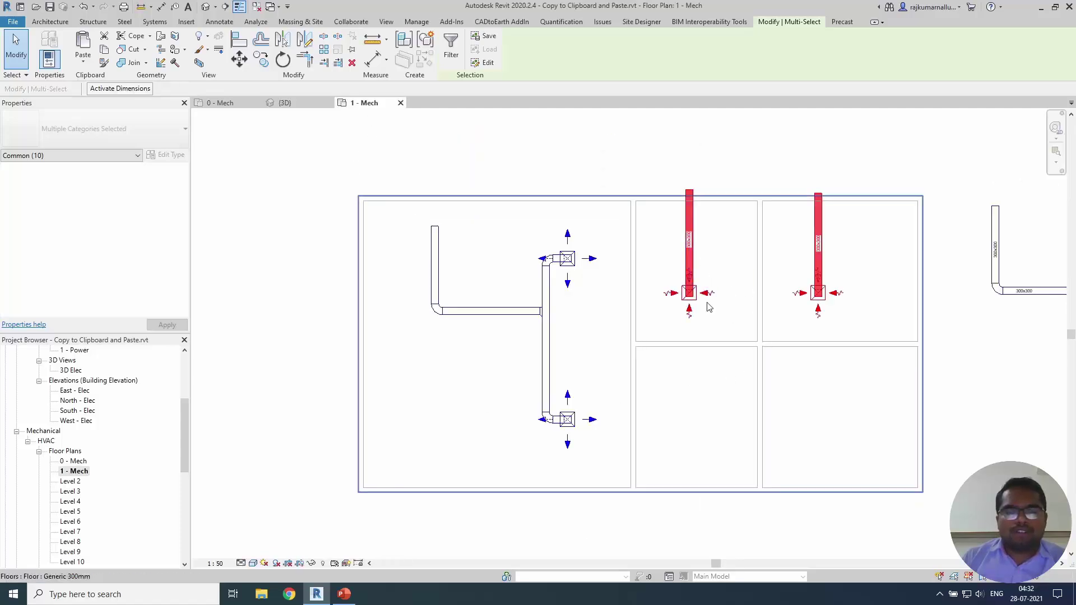
middle_click_drag(676, 365, 653, 334)
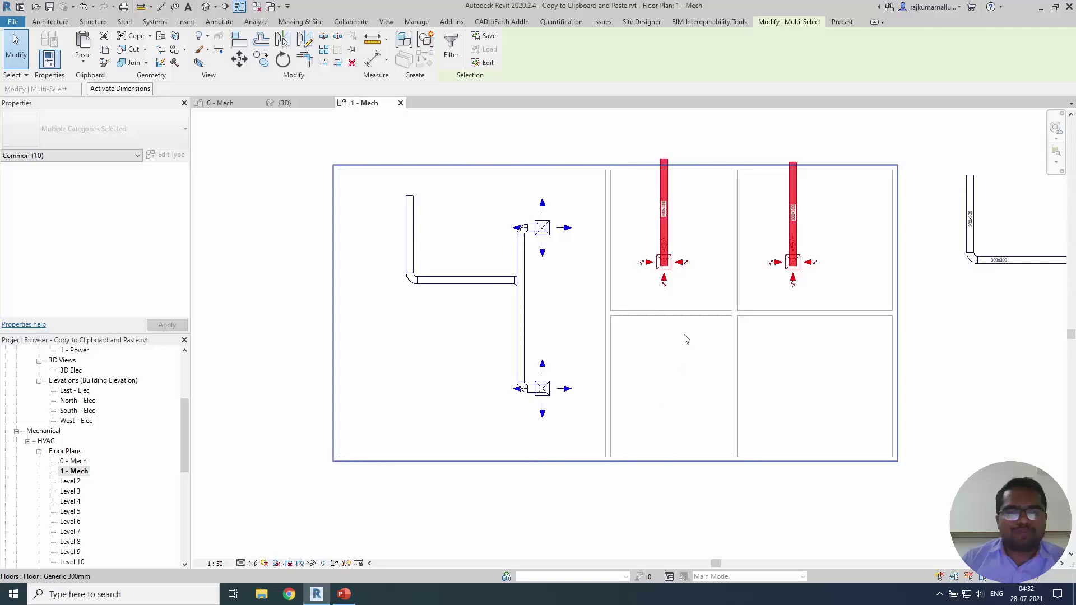
Open the Level 5 floor plan, paste the copied exhaust ducts and tags aligned to the current view, and close the inactive views.
double_click(72, 483)
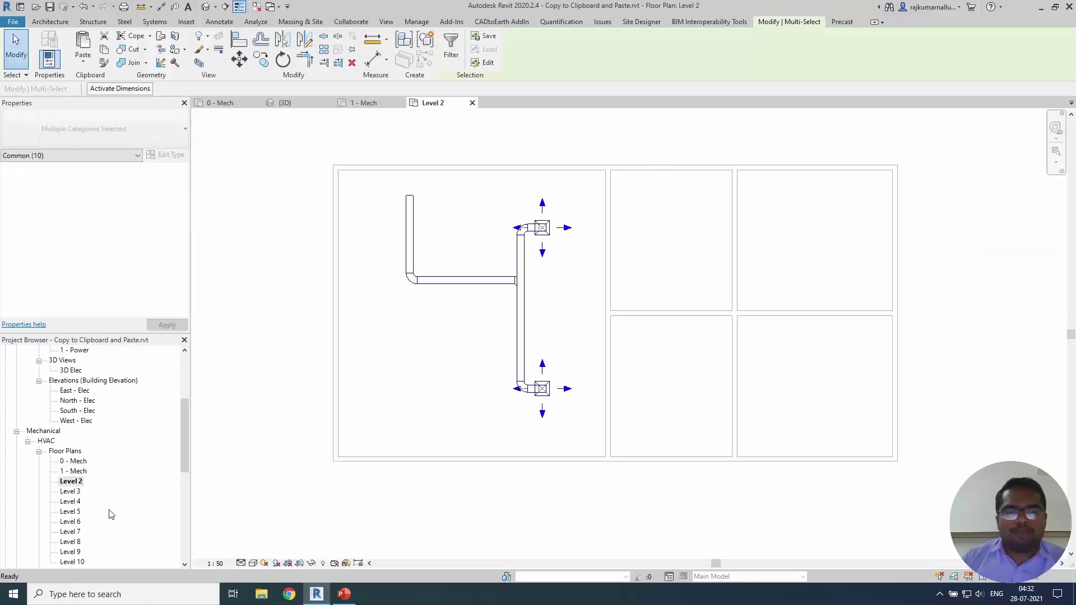
double_click(73, 511)
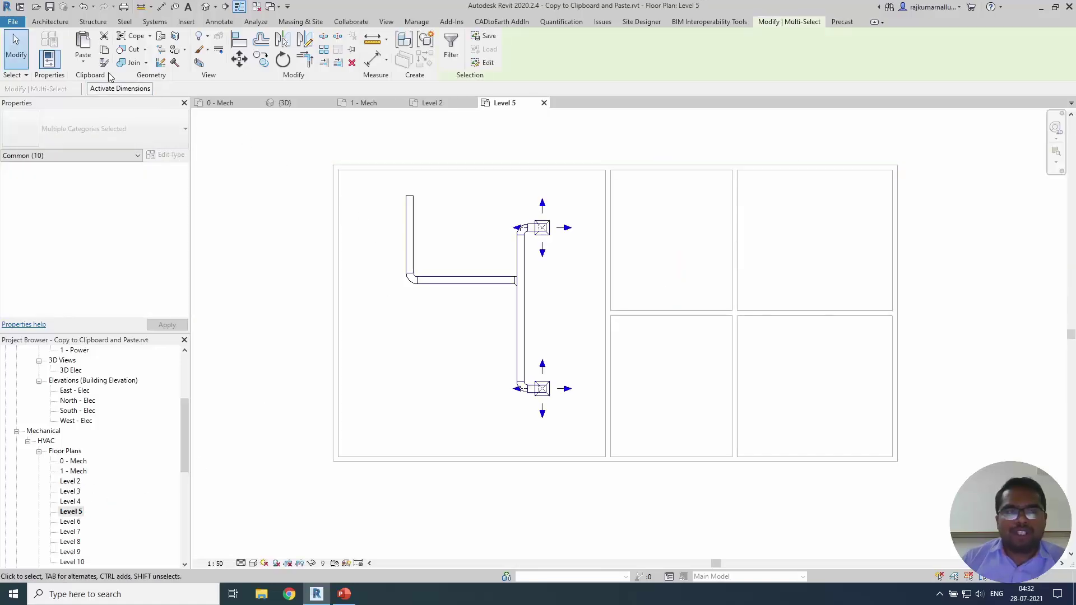
left_click(84, 62)
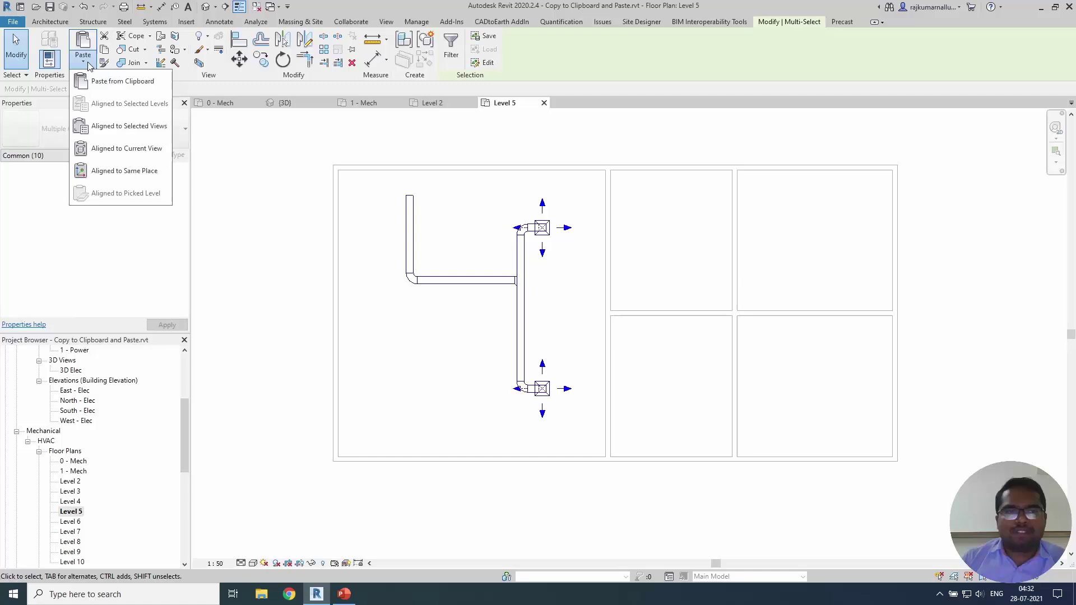
left_click(120, 149)
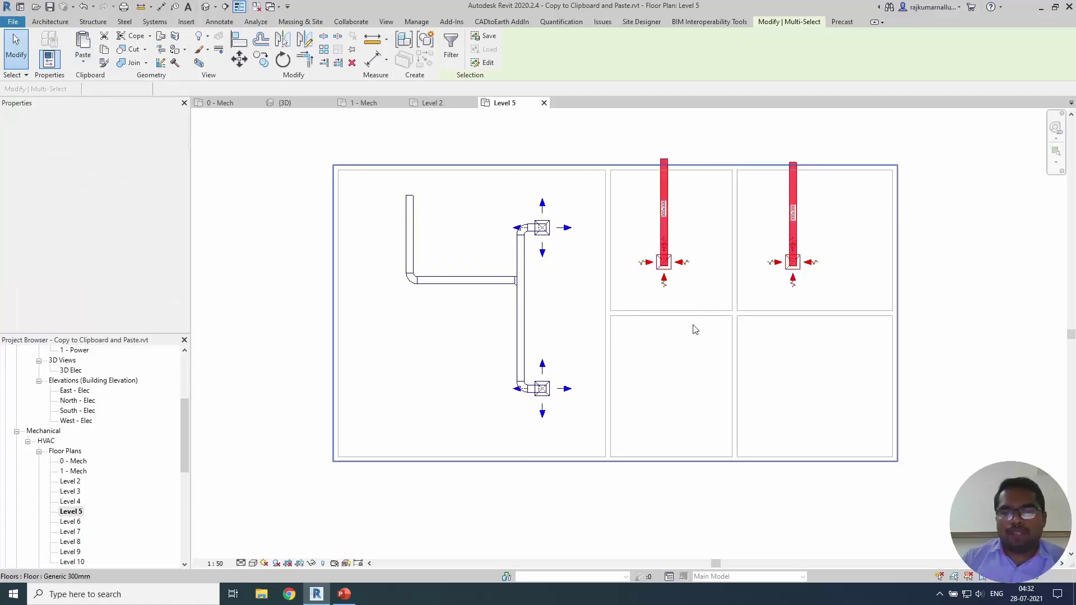
left_click(277, 343)
left_click(257, 6)
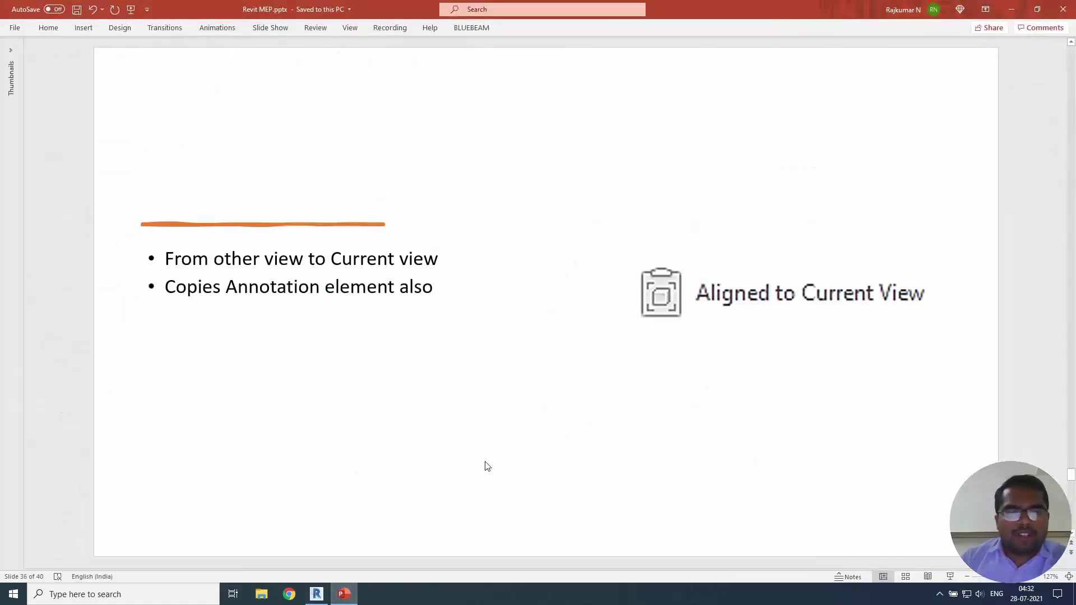
Advance the PowerPoint presentation to the Aligned to Same Place slide and return to the 0 - Mech floor plan in Revit.
key("Page_Down")
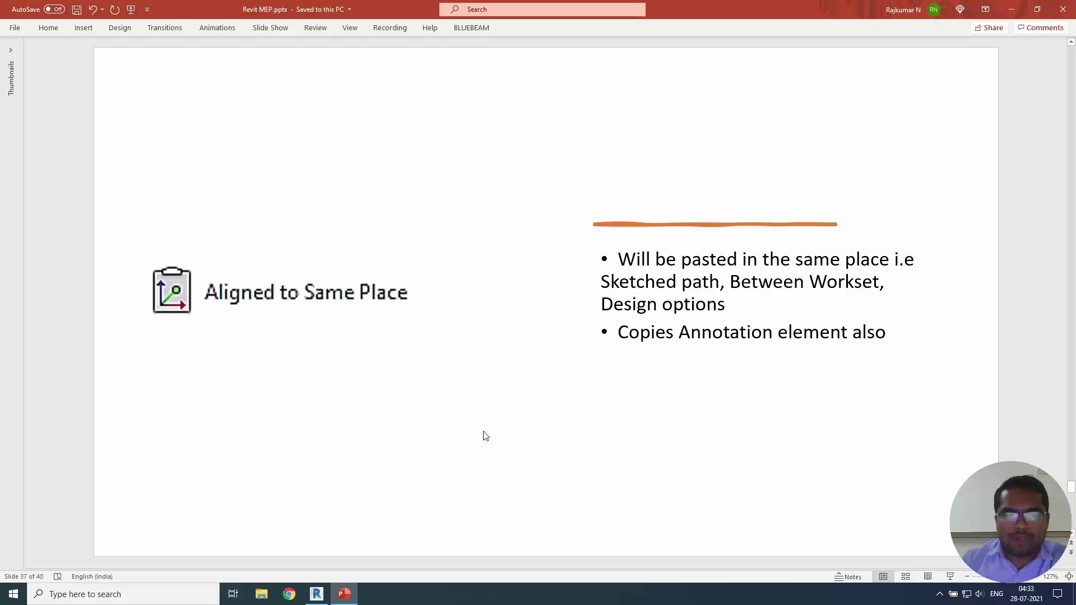
left_click(316, 594)
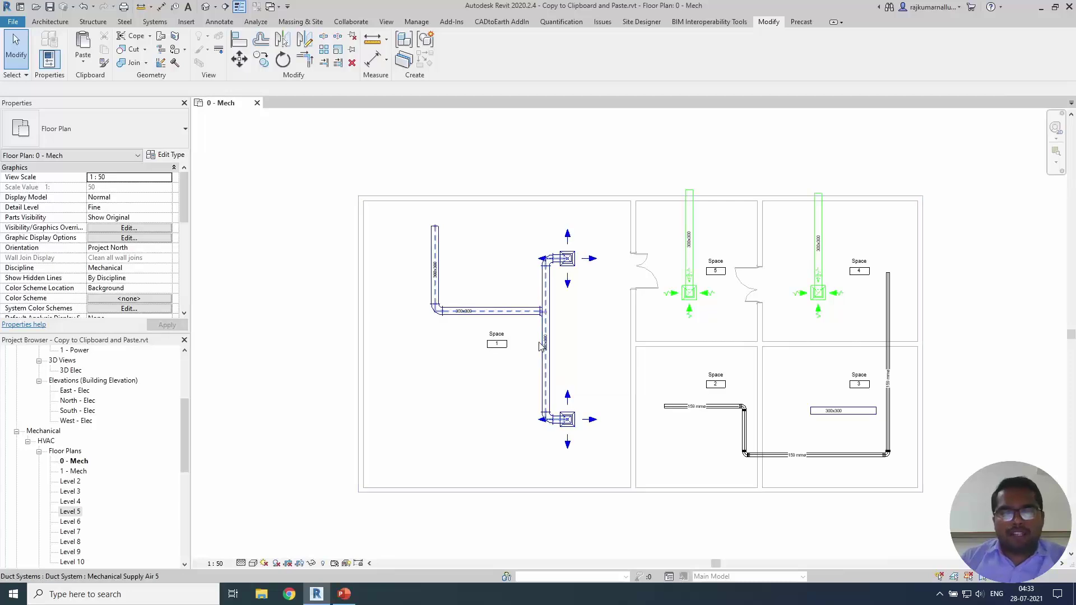
Select the entire supply duct network in space 1, including its air terminals, and cut it to the clipboard.
key("Tab")
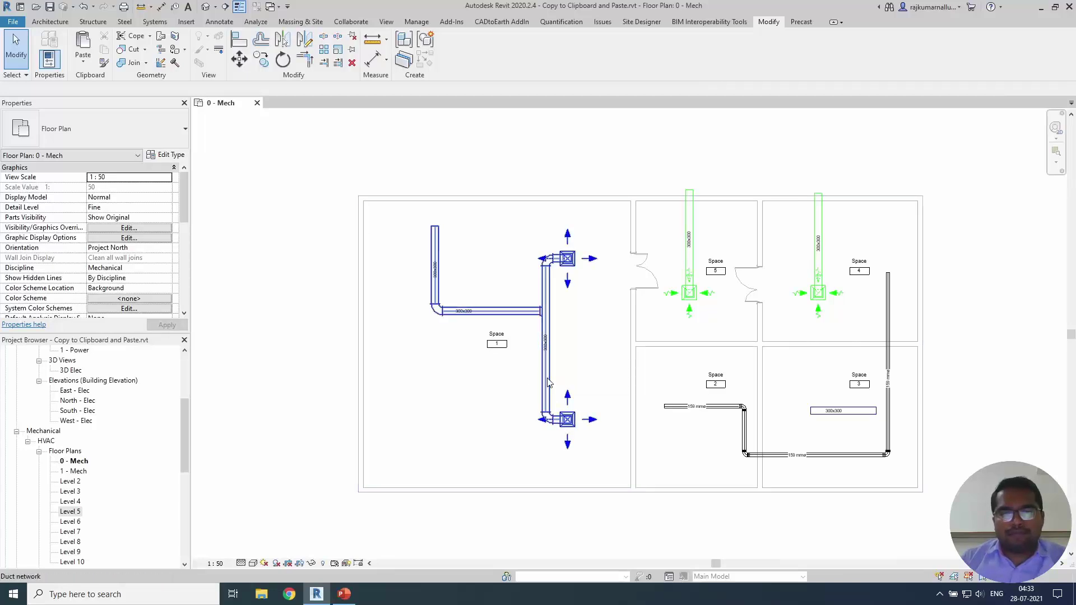
left_click(542, 394)
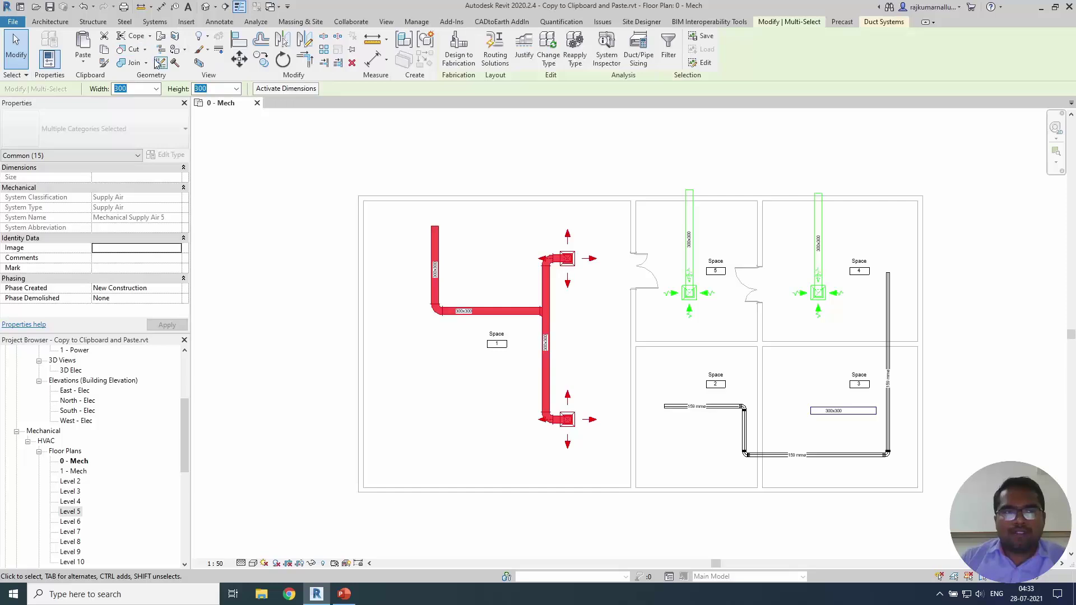
left_click(127, 50)
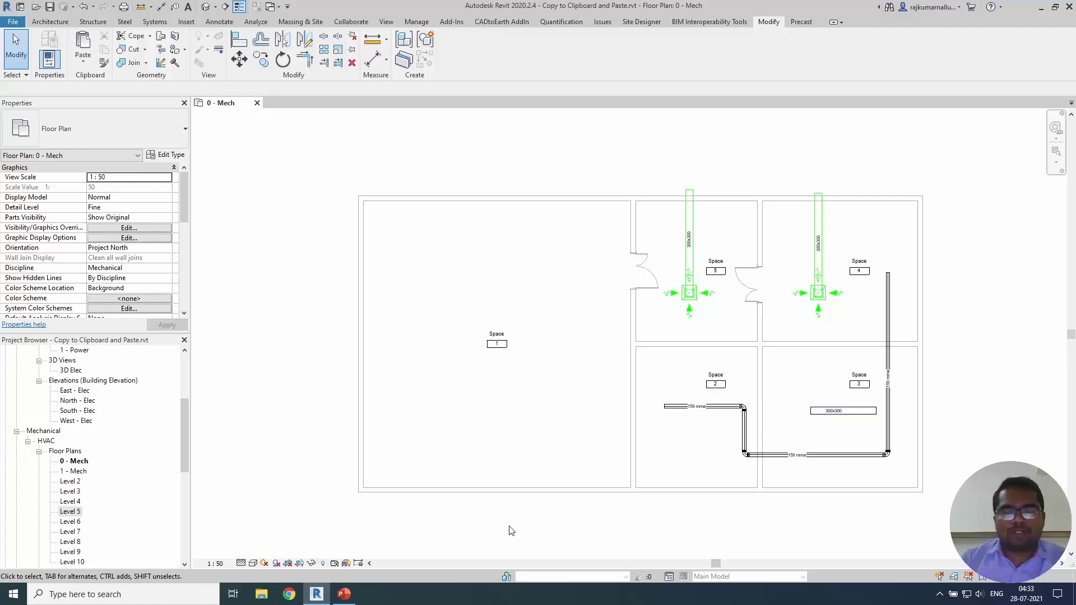
Paste the cut supply duct network back into space 1 with the Aligned to Same Place option.
middle_click_drag(509, 529, 522, 524)
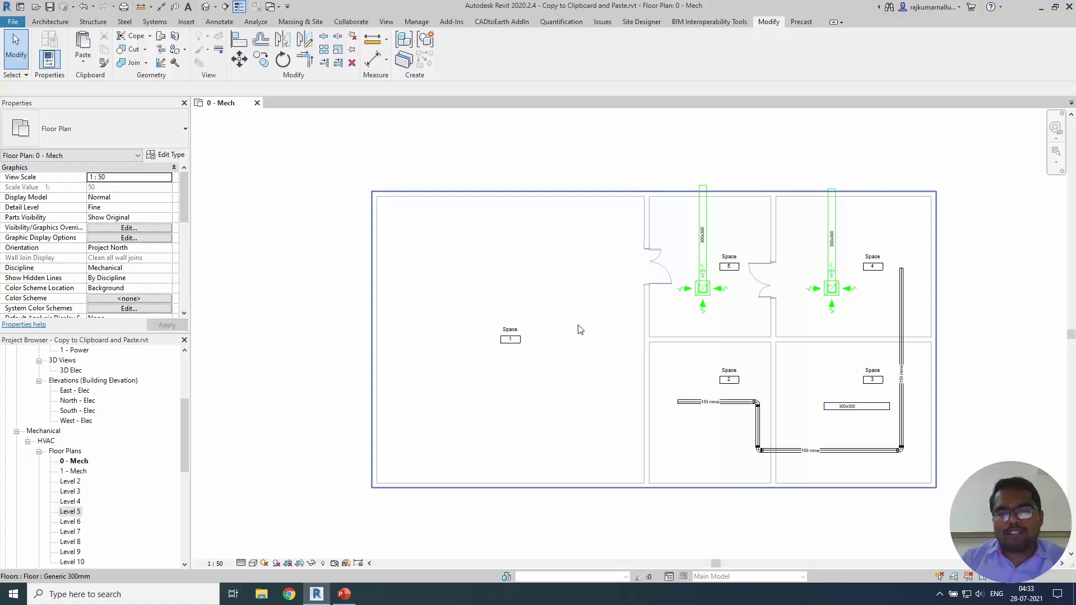
scroll(580, 329, "up", 1)
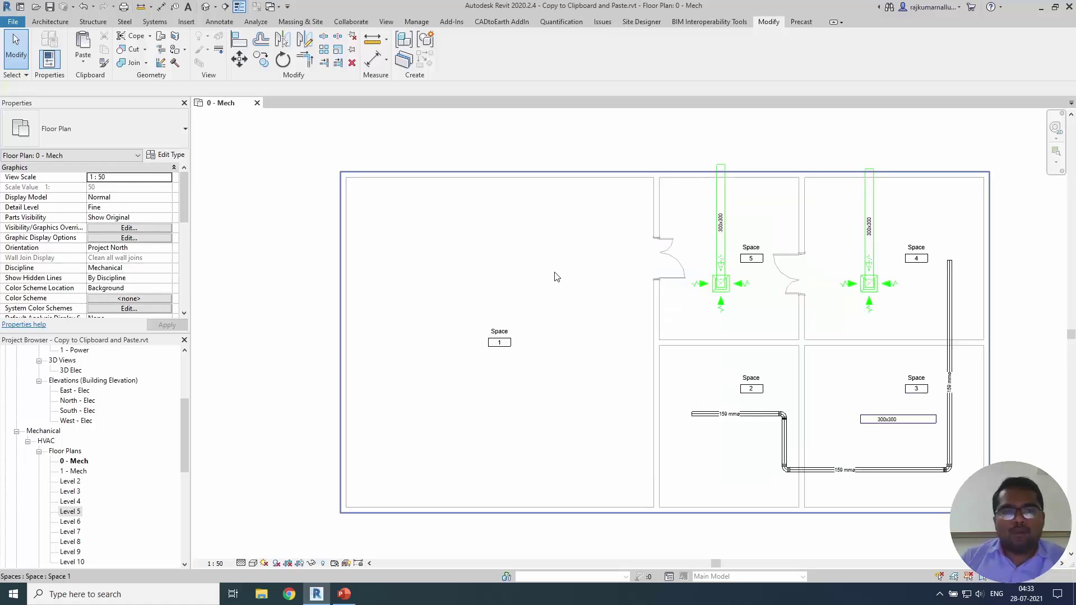
left_click(83, 60)
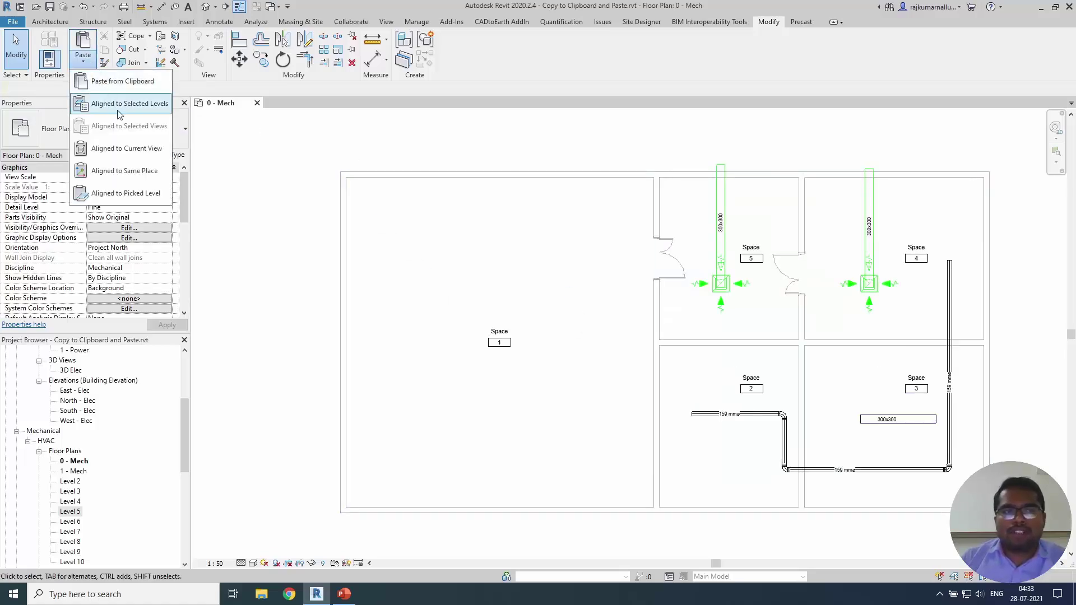
left_click(124, 171)
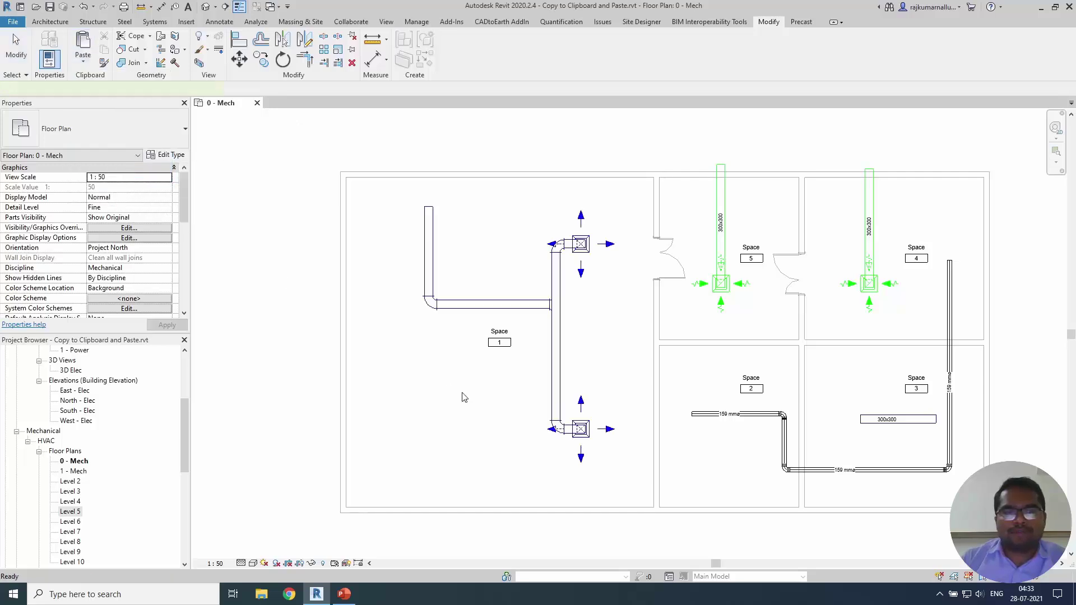
left_click(275, 417)
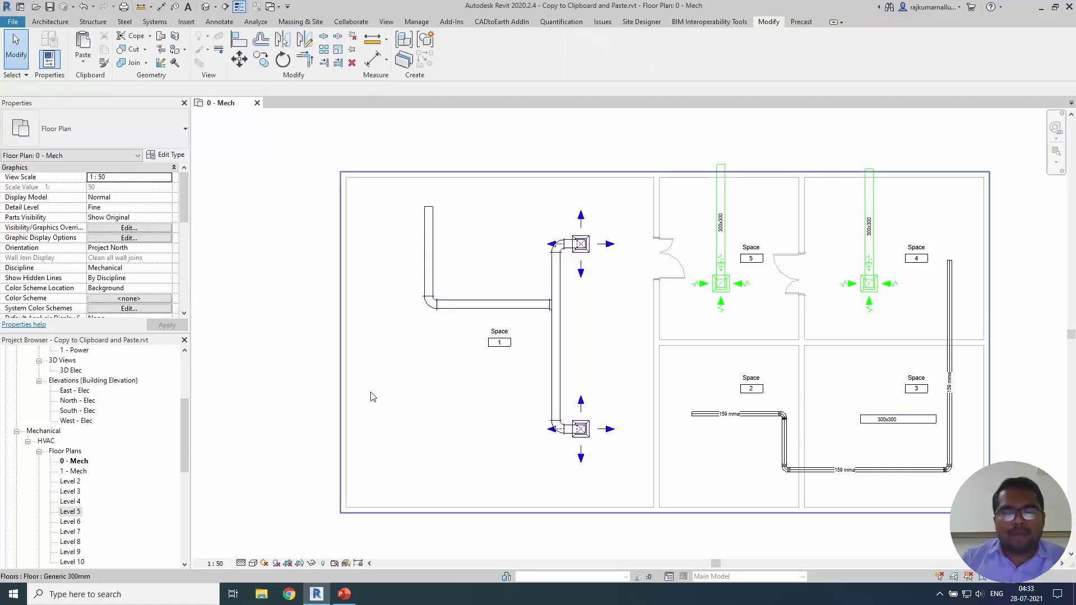
middle_click_drag(372, 396, 383, 372)
middle_click_drag(300, 377, 286, 399)
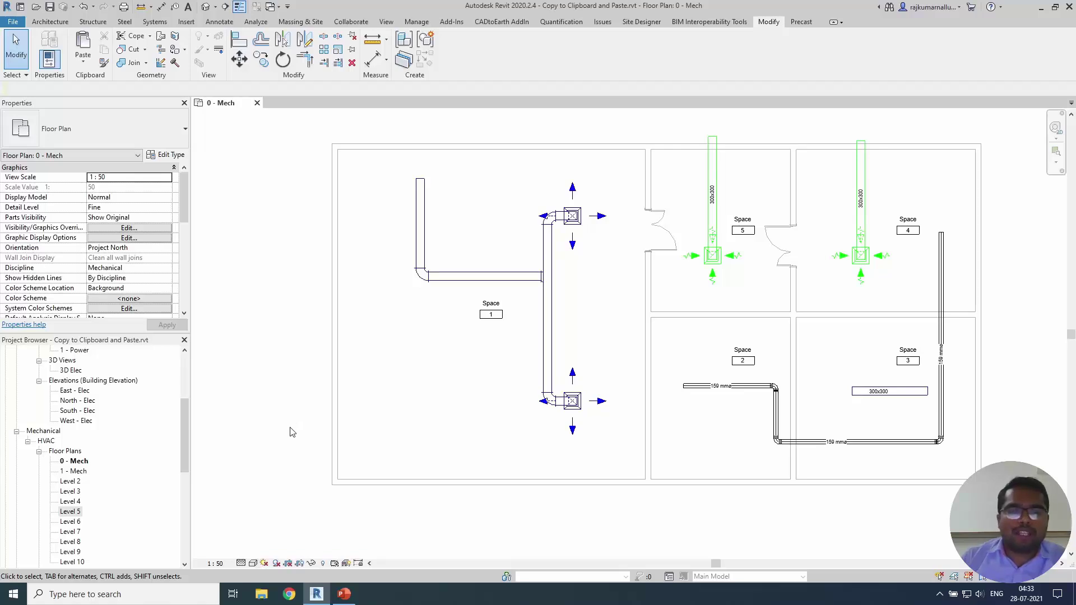
middle_click_drag(290, 431, 305, 428)
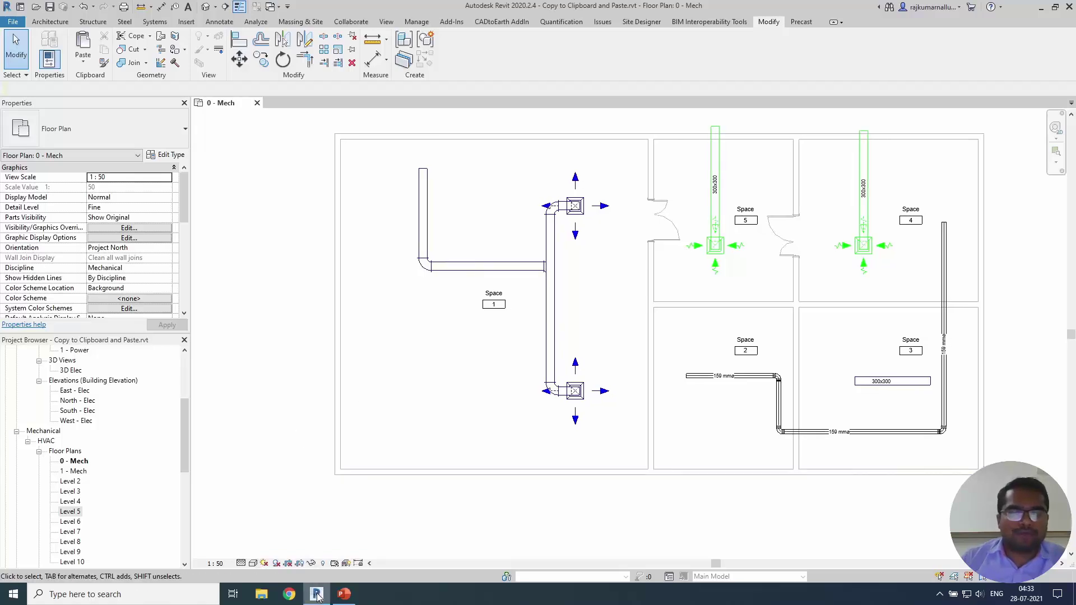
Switch to PowerPoint, advance to the Aligned to Picked Level slide, and return to the 0 - Mech floor plan in Revit.
left_click(317, 595)
left_click(317, 594)
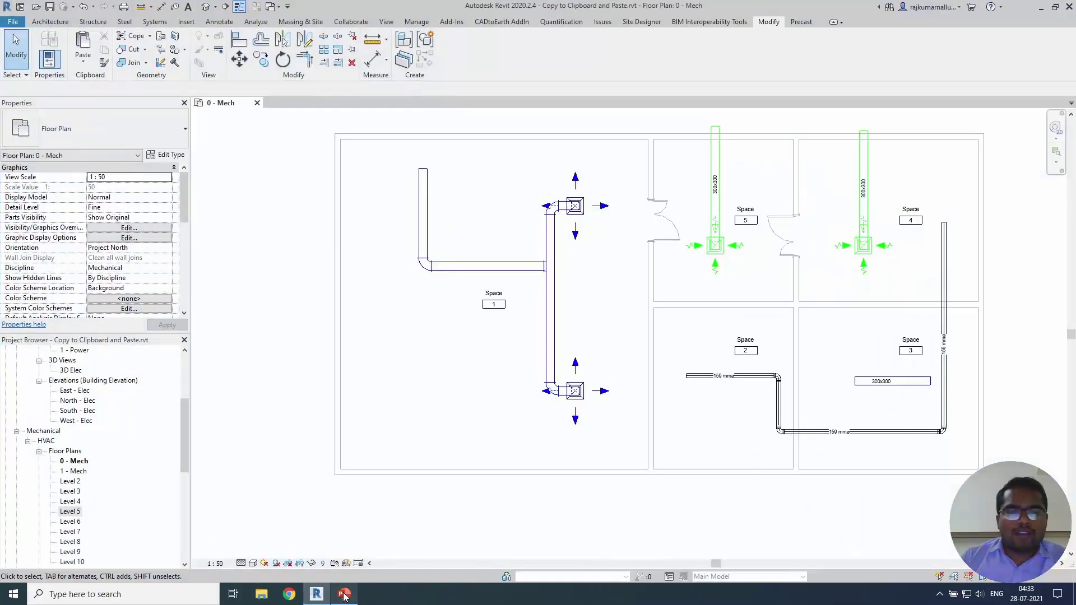
left_click(344, 595)
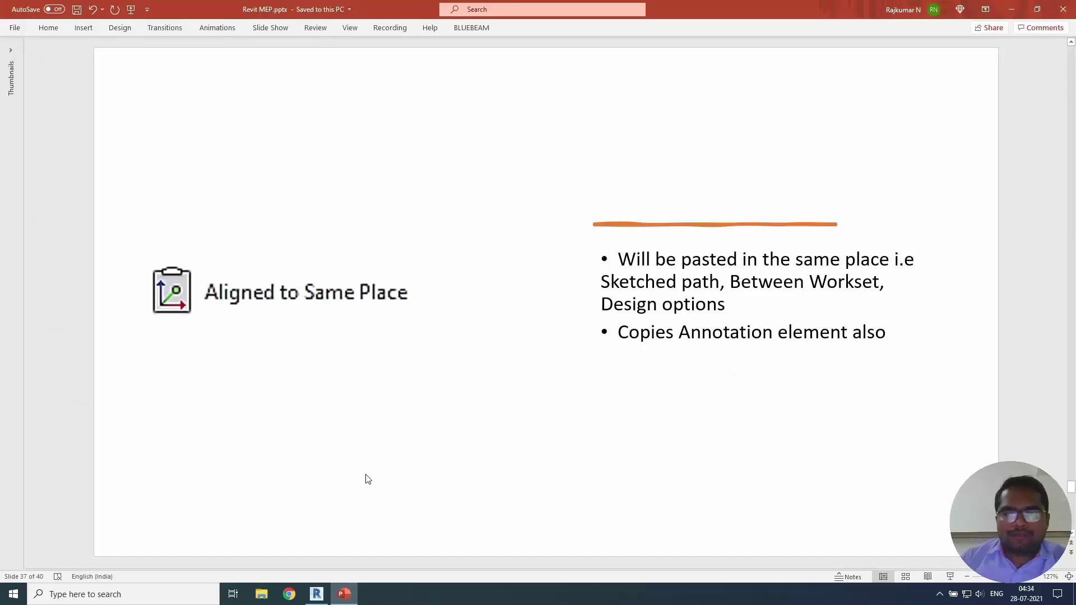
scroll(367, 479, "down", 1)
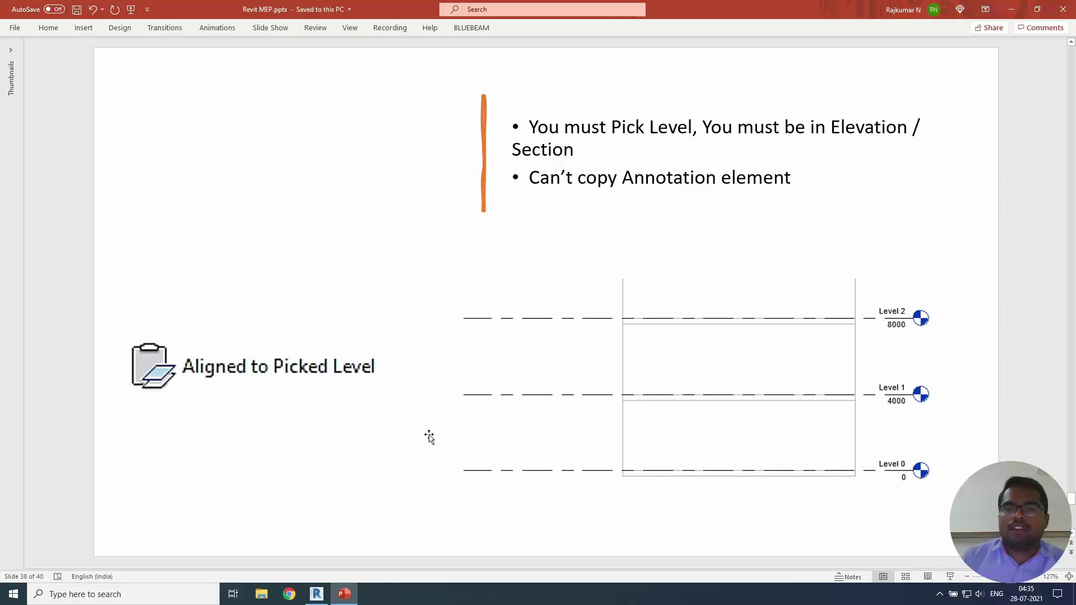
left_click(348, 593)
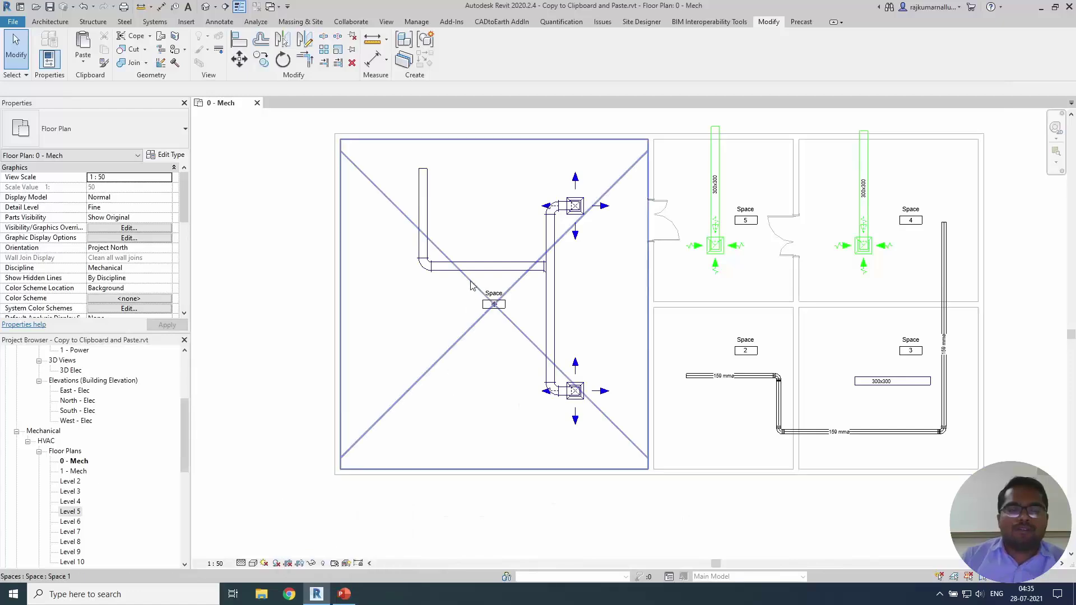
Select the whole 159 mm pipe network running through spaces 2, 3 and 4 and copy it to the clipboard.
key("Tab")
left_click(723, 380)
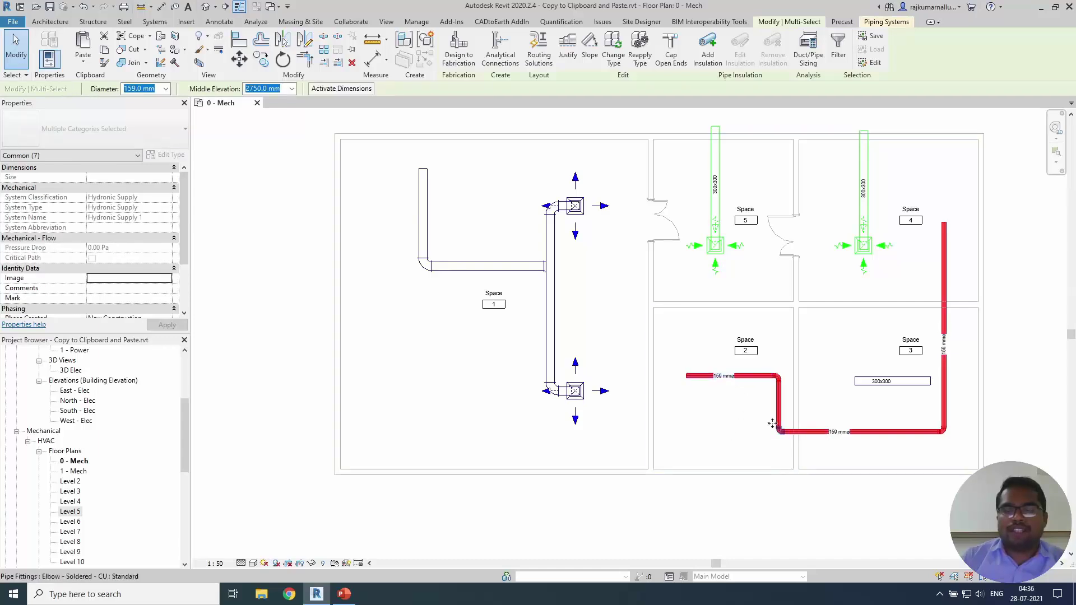
key("Tab")
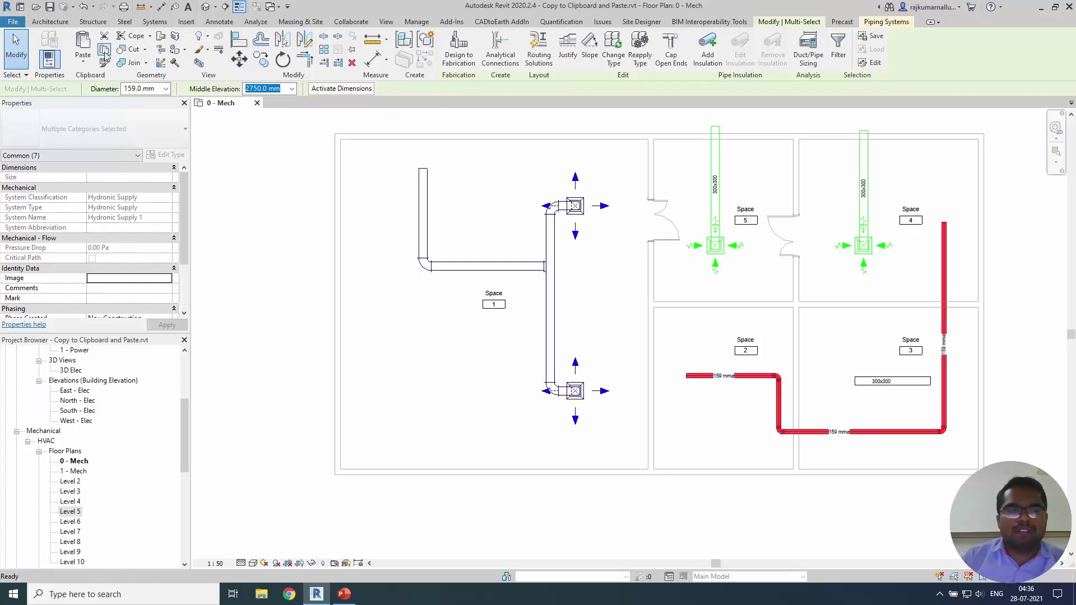
left_click(92, 65)
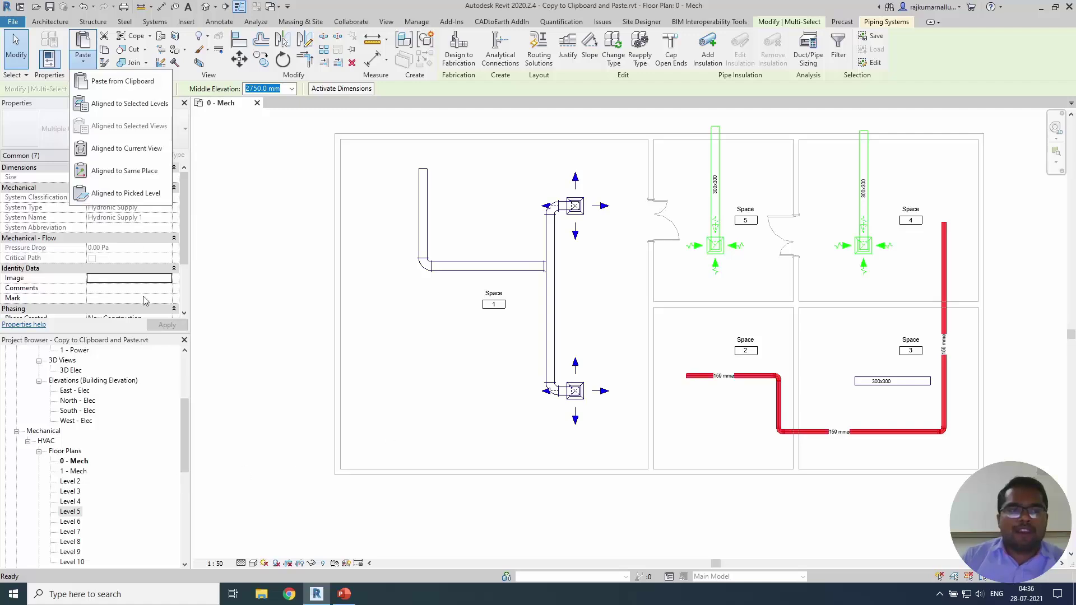
key("Escape")
Open the North - Elec elevation and paste the copied pipe network aligned to a picked level, choosing Level 0.
double_click(76, 402)
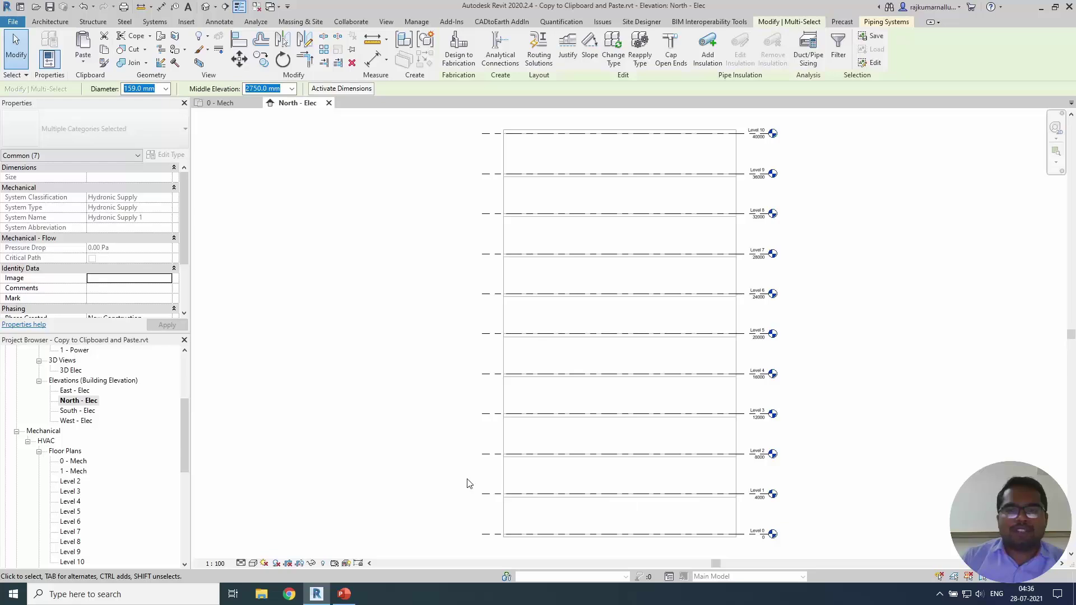
middle_click_drag(427, 437, 391, 384)
left_click(81, 66)
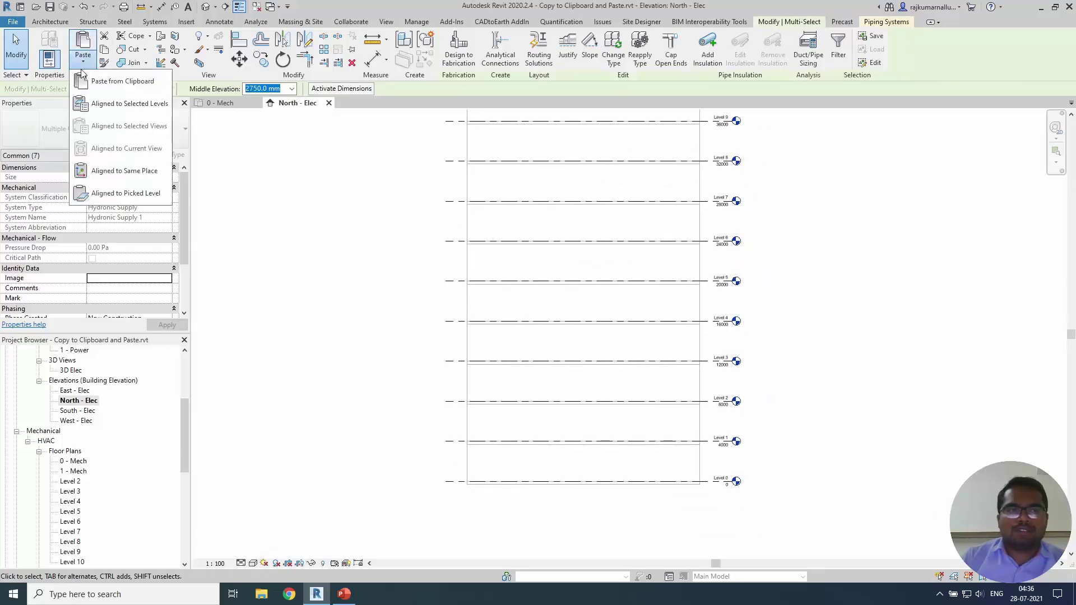
left_click(111, 194)
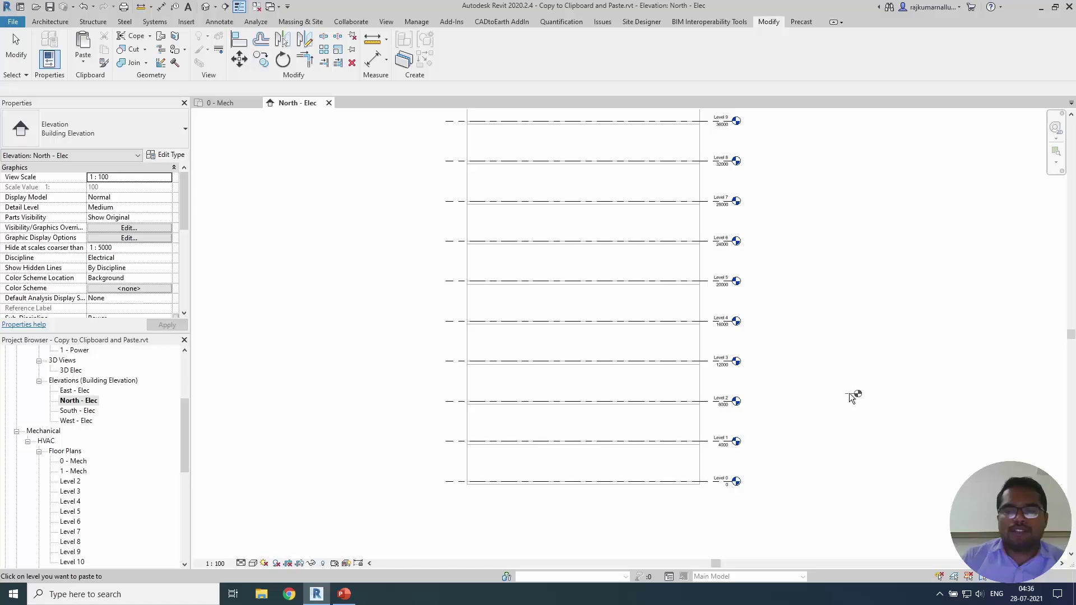
left_click(721, 479)
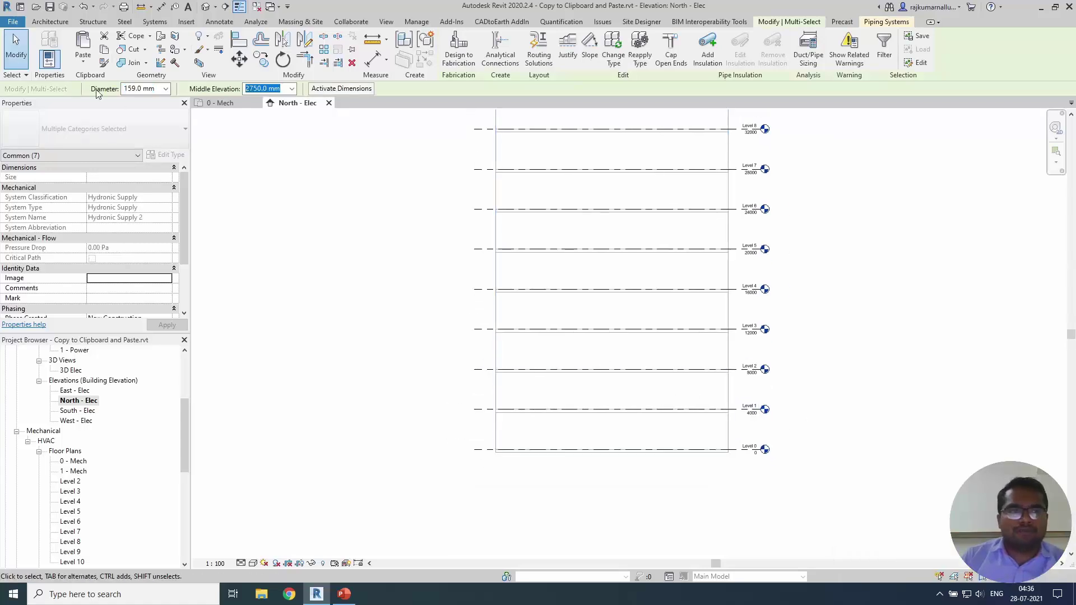
Paste the copied pipe network aligned to picked levels two more times, on Level 1 and Level 5.
left_click(82, 61)
left_click(129, 194)
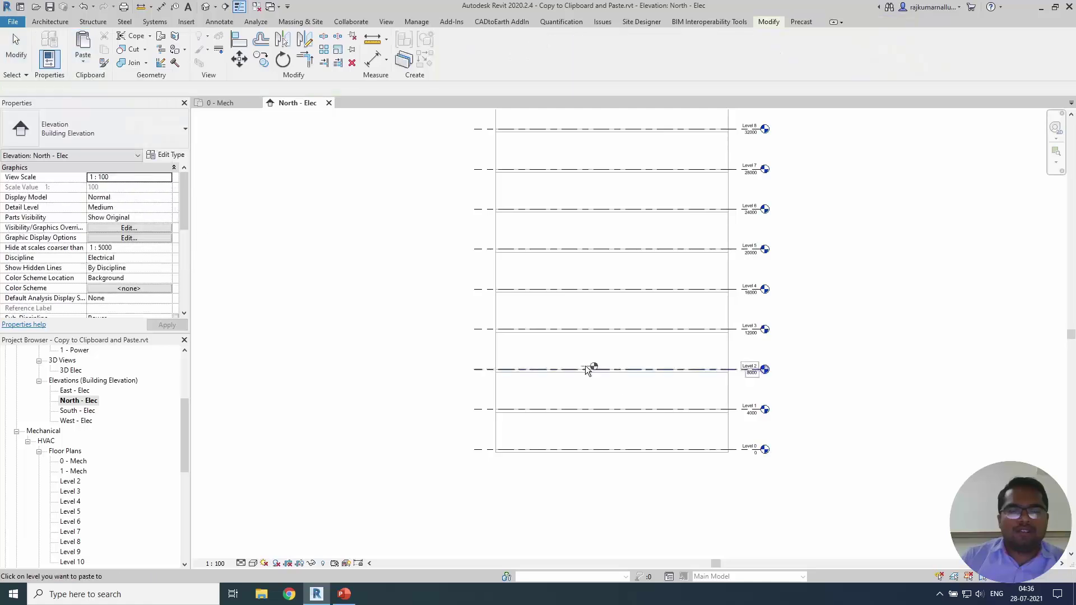
left_click(755, 412)
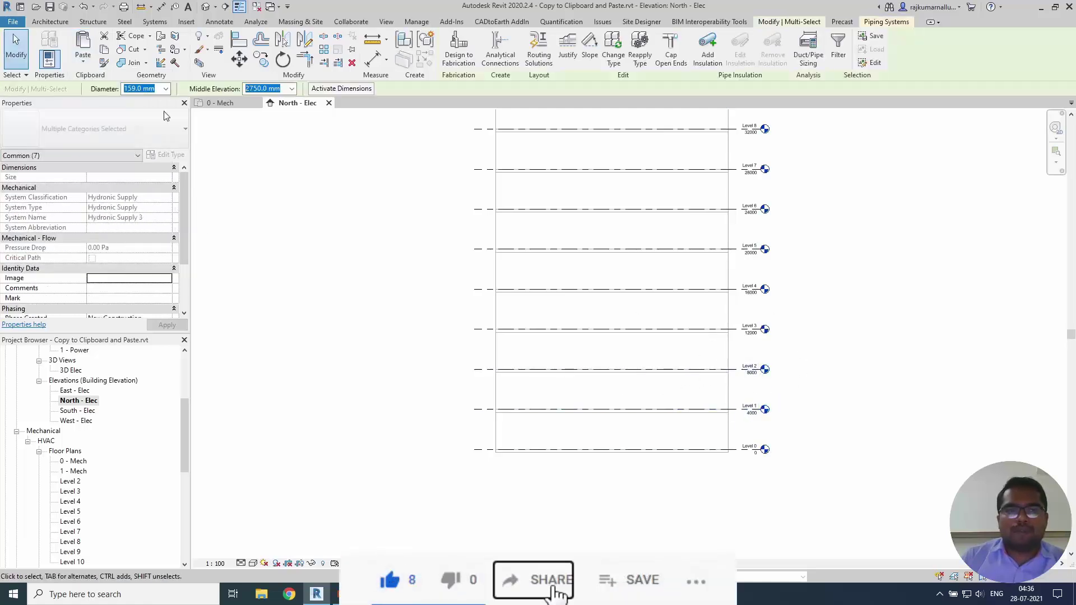
left_click(83, 62)
left_click(118, 193)
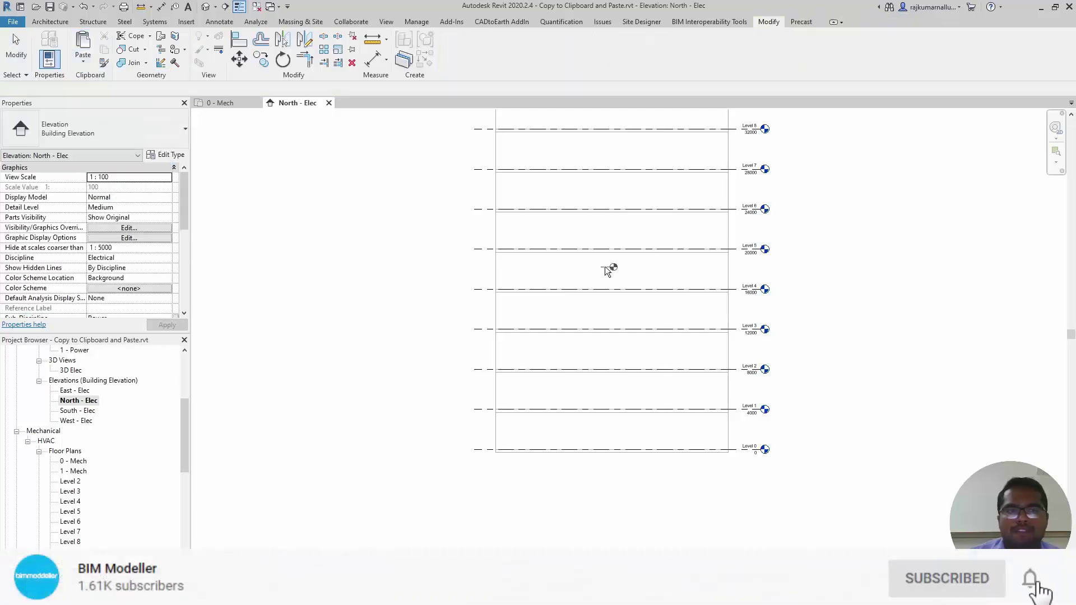
left_click(757, 248)
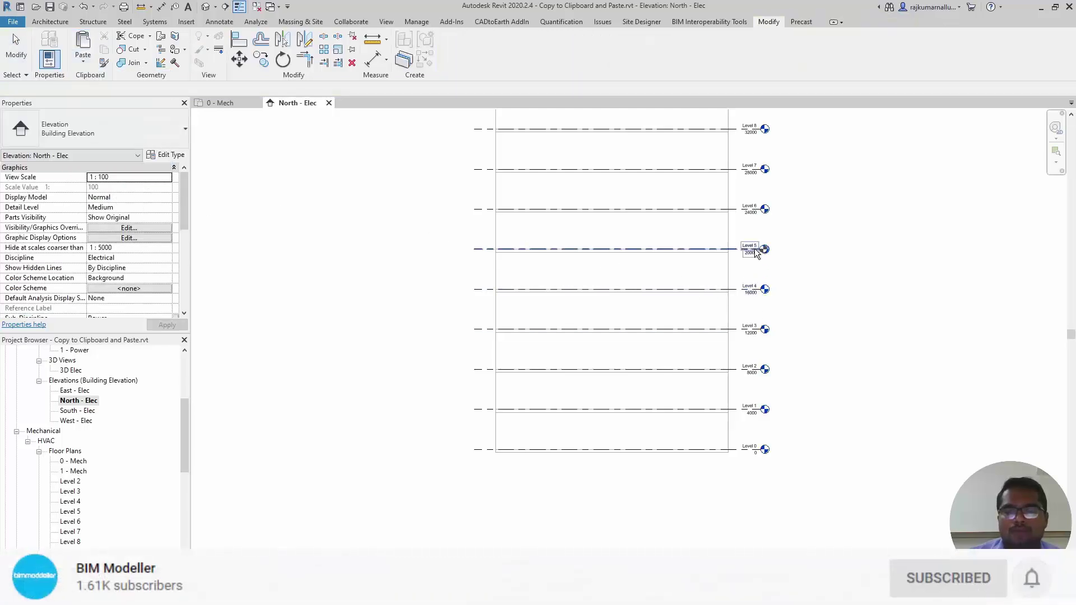
Inspect the pipe networks pasted on the building's levels in the 3D view, and switch back to PowerPoint.
left_click(207, 6)
middle_click_drag(602, 365, 649, 440, "shift")
scroll(605, 480, "up", 5)
middle_click_drag(606, 481, 719, 392, "shift")
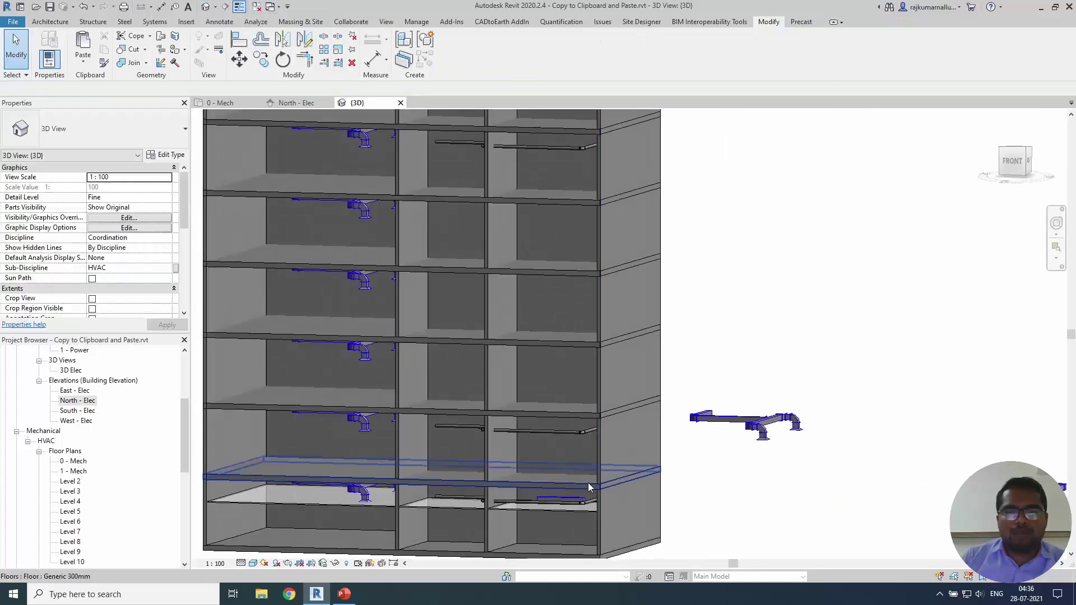
middle_click_drag(546, 421, 637, 487)
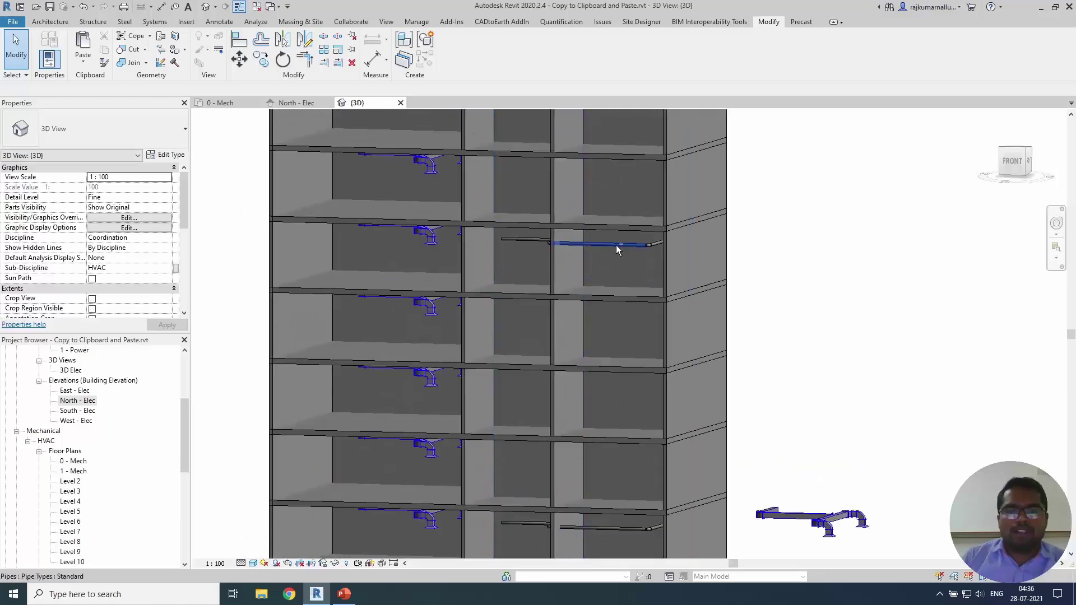
middle_click_drag(617, 248, 632, 276, "shift")
scroll(631, 276, "down", 5)
middle_click_drag(620, 321, 731, 318)
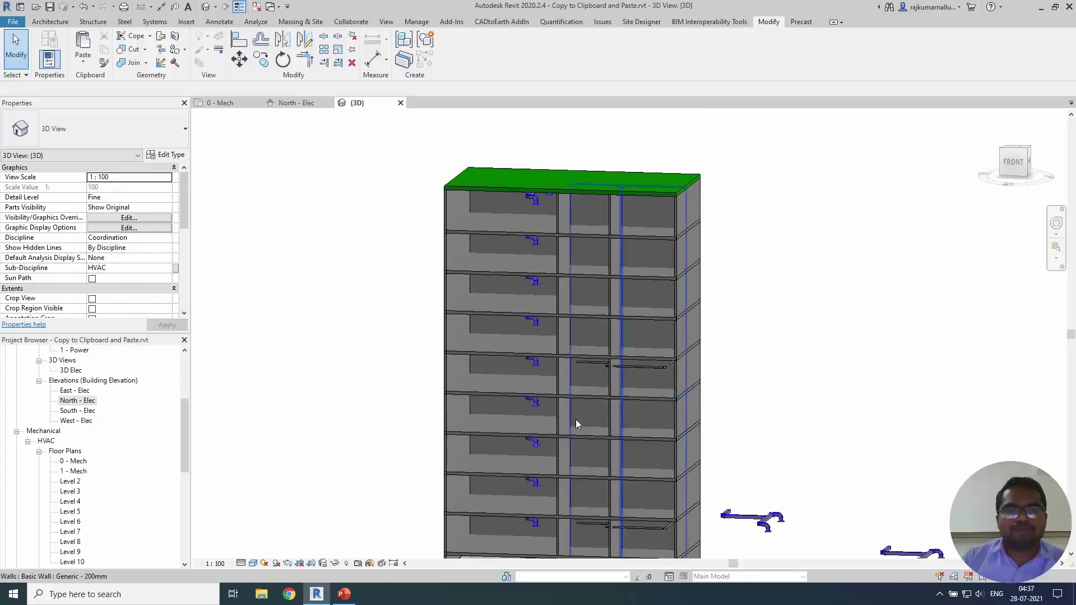
middle_click_drag(375, 377, 370, 328)
left_click(344, 594)
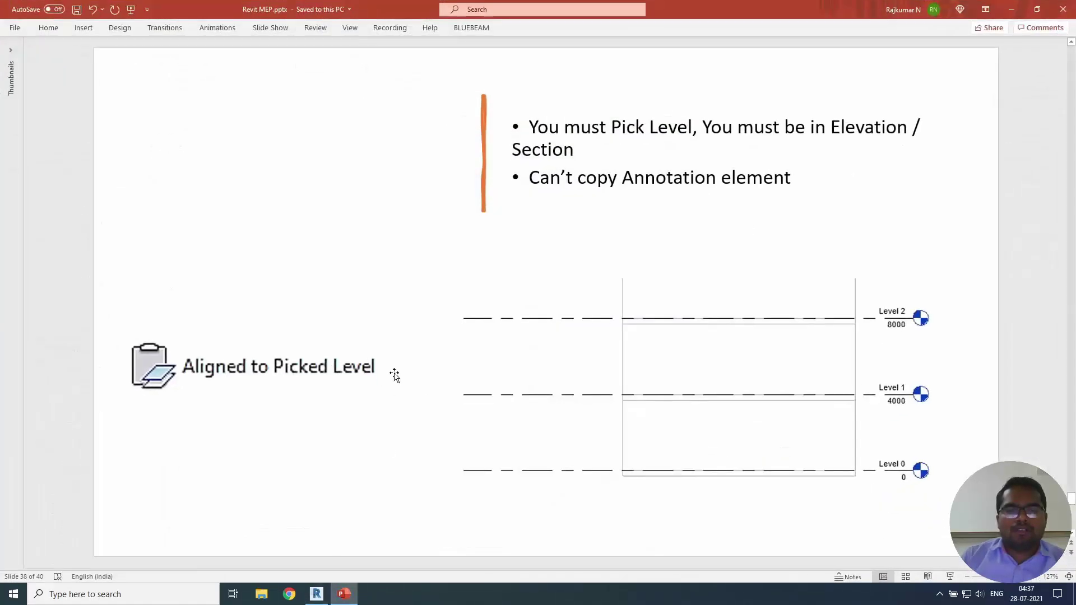